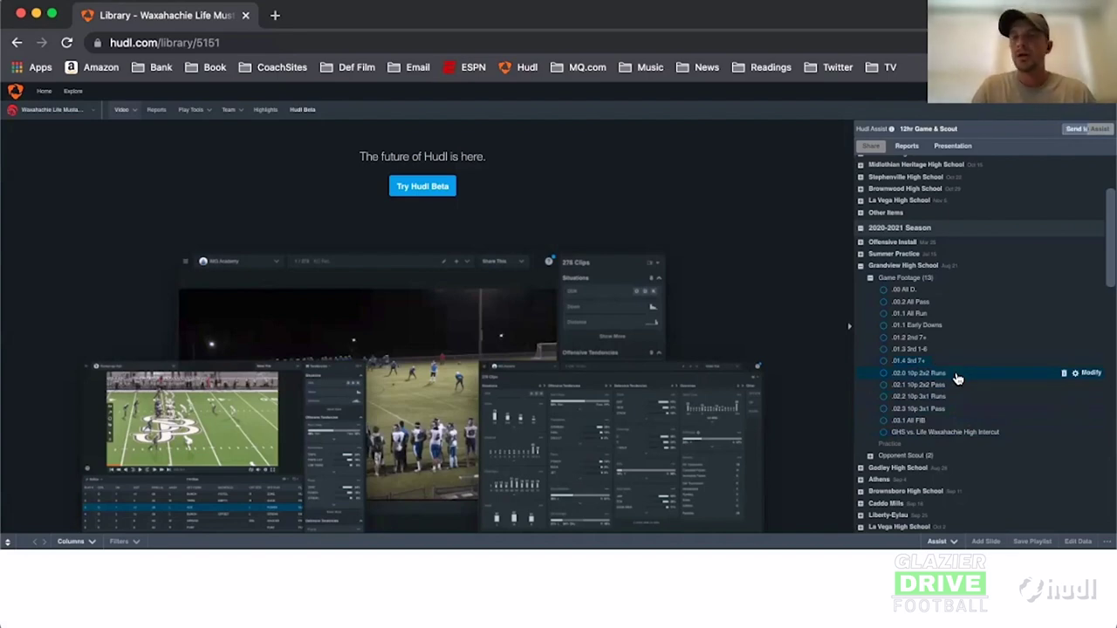
# Open Grandview High School's .02.0 10p 2x2 Runs playlist, pause the video and enlarge the clip table to show every clip.
pyautogui.click(956, 378)
pyautogui.press('space')
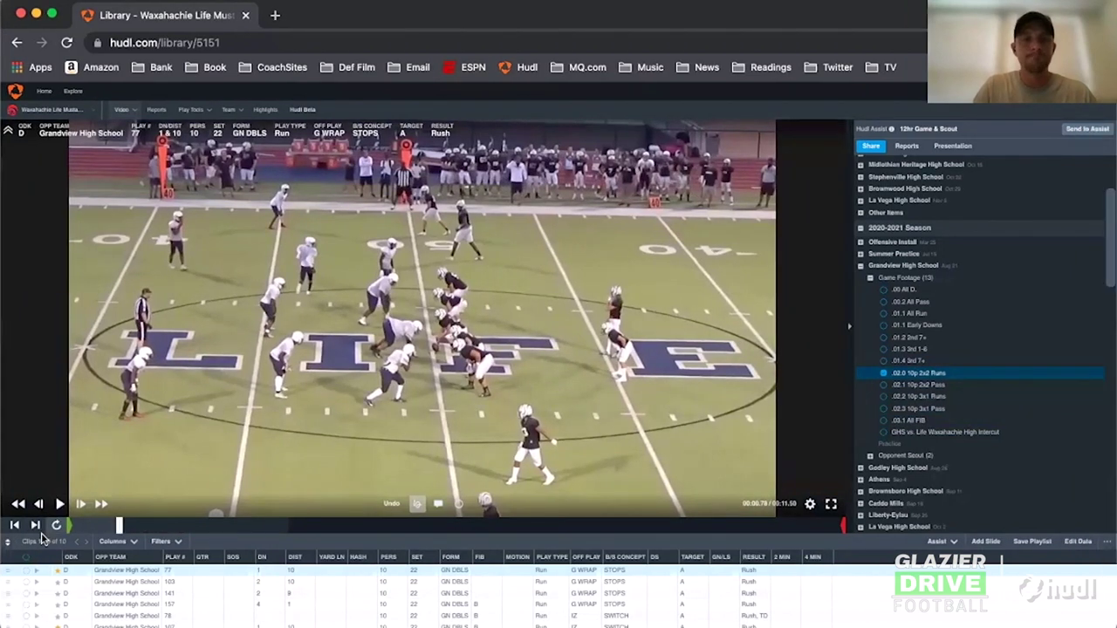
pyautogui.moveTo(13, 540); pyautogui.dragTo(65, 316)
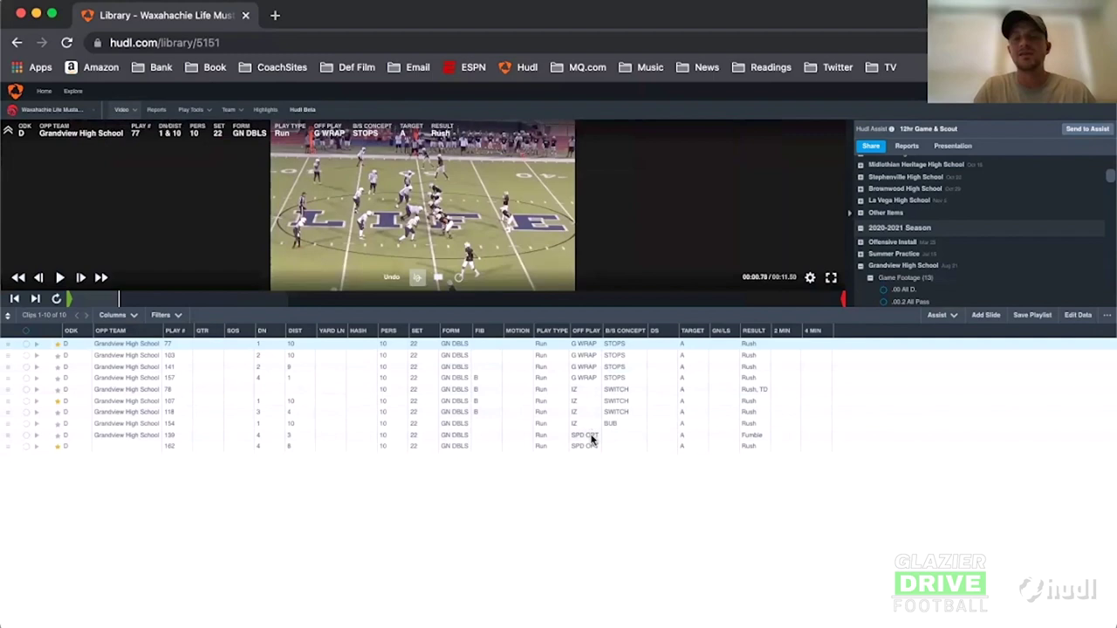
# Open Grandview's .02.1 10p 2x2 Pass playlist, pause the video and resize the clip table so all its clips fit below it.
pyautogui.moveTo(8, 307); pyautogui.dragTo(32, 454)
pyautogui.click(916, 385)
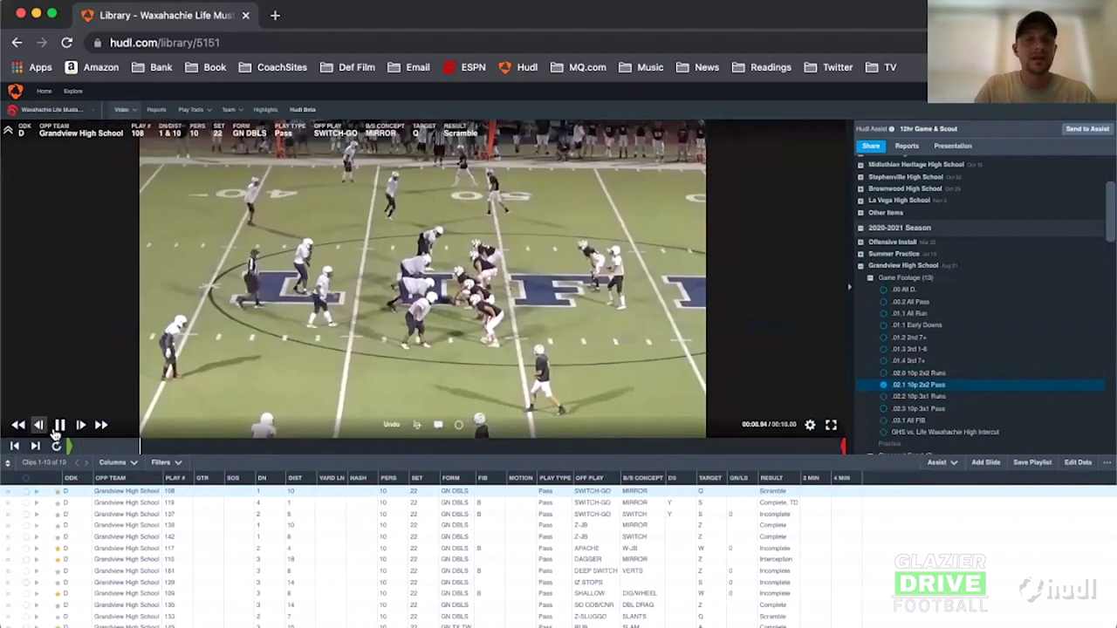
pyautogui.press('space')
pyautogui.moveTo(12, 452); pyautogui.dragTo(40, 381)
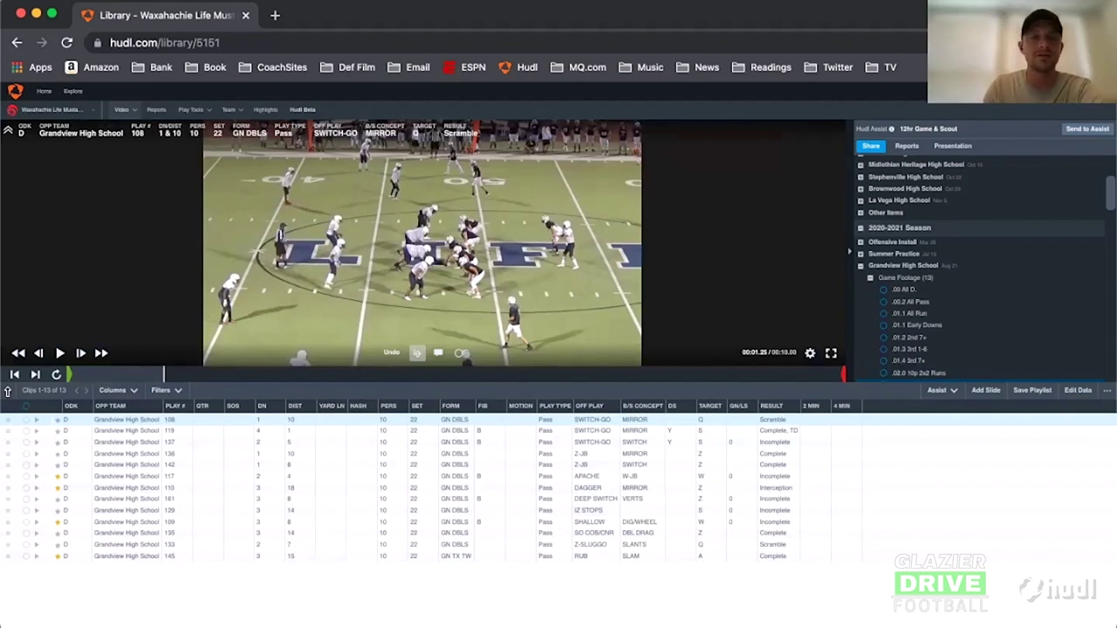
pyautogui.moveTo(7, 391); pyautogui.dragTo(7, 443)
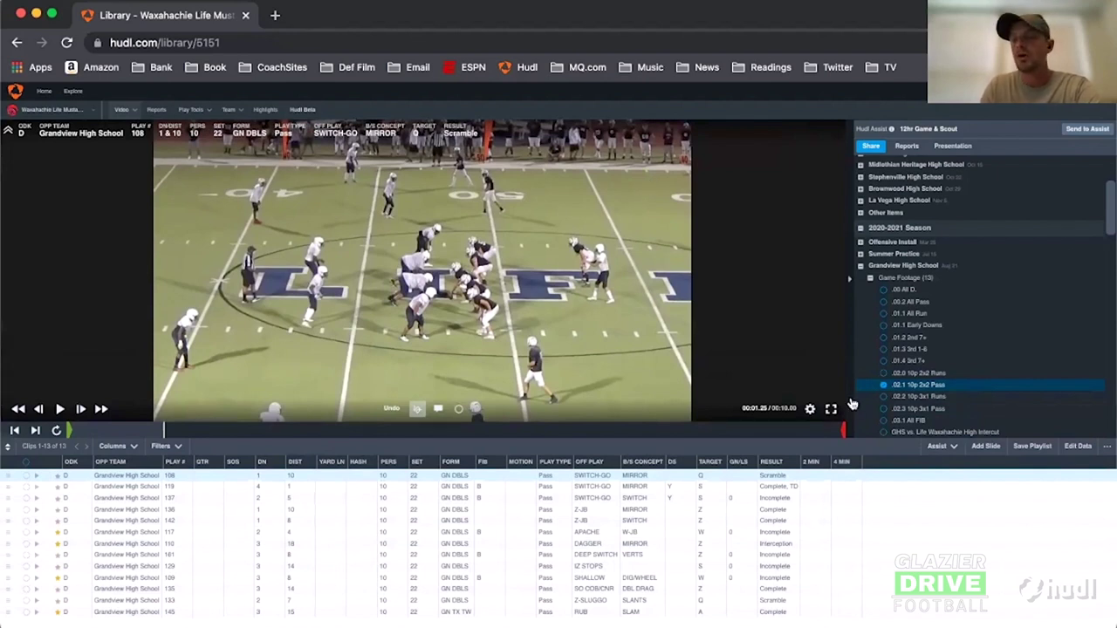
# Open Grandview's .03.1 All FIB playlist, pause its first clip, and review the clips before enlarging the video area.
pyautogui.scroll(-3, 942, 410)
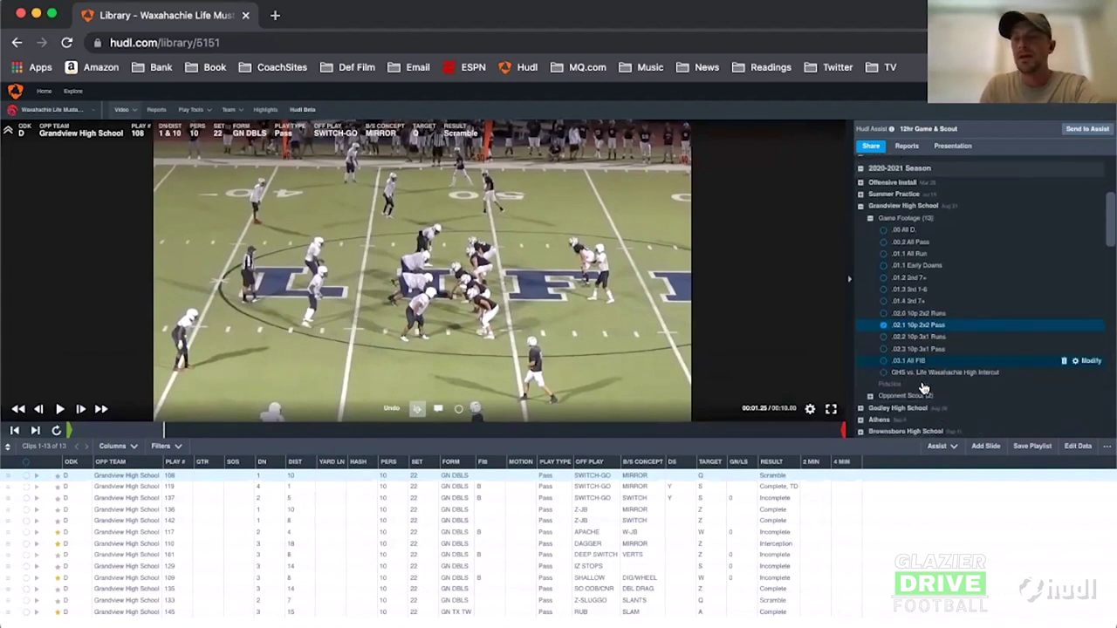
pyautogui.click(917, 363)
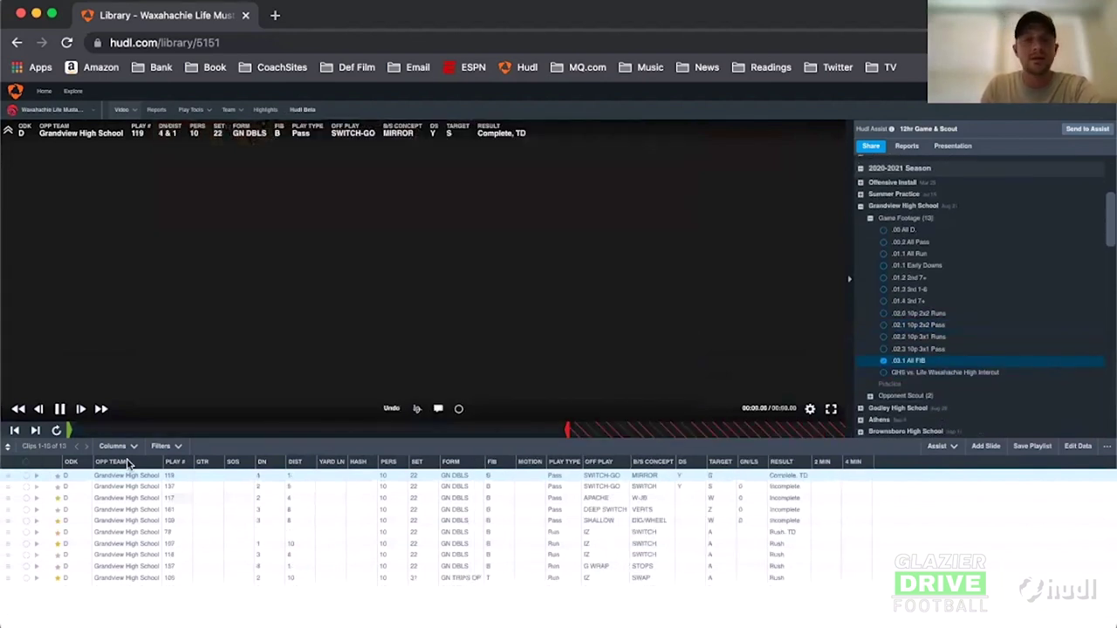
pyautogui.click(60, 411)
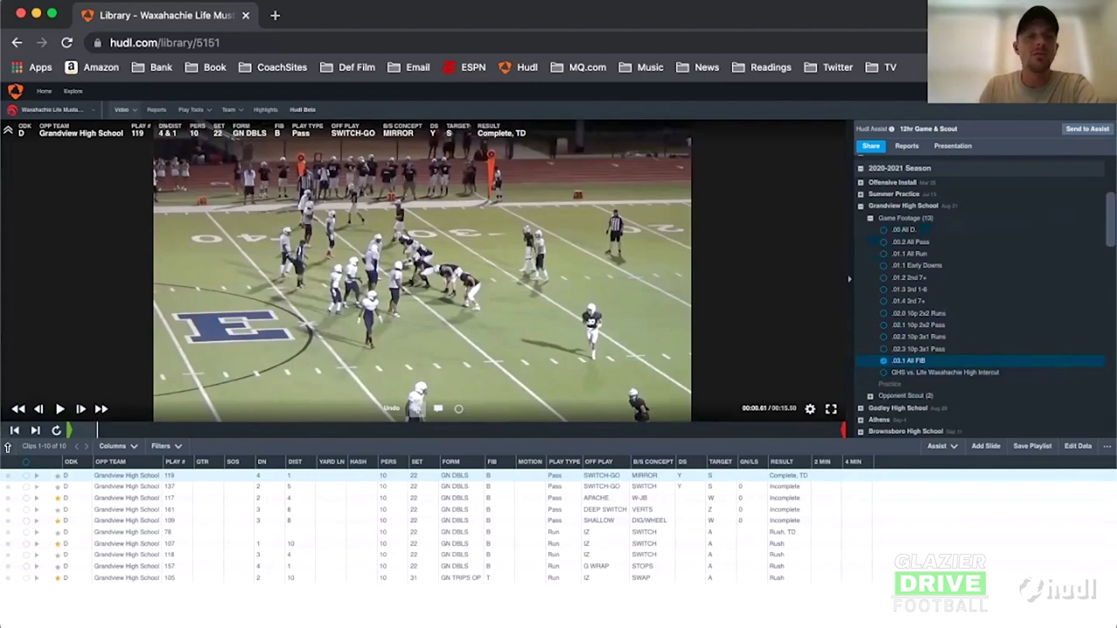
pyautogui.moveTo(8, 448); pyautogui.dragTo(12, 509)
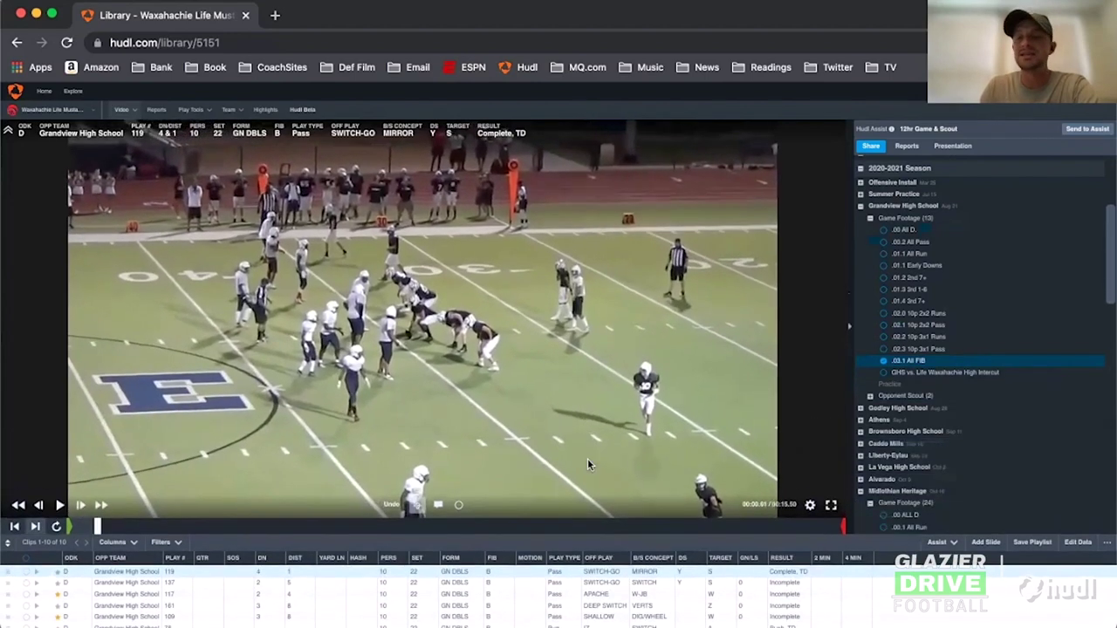
# Review the cut-up playlists under Midlothian Heritage's 2020-2021 game footage and open .06.4 Read Plays.
pyautogui.scroll(-3, 951, 446)
pyautogui.scroll(-6, 951, 445)
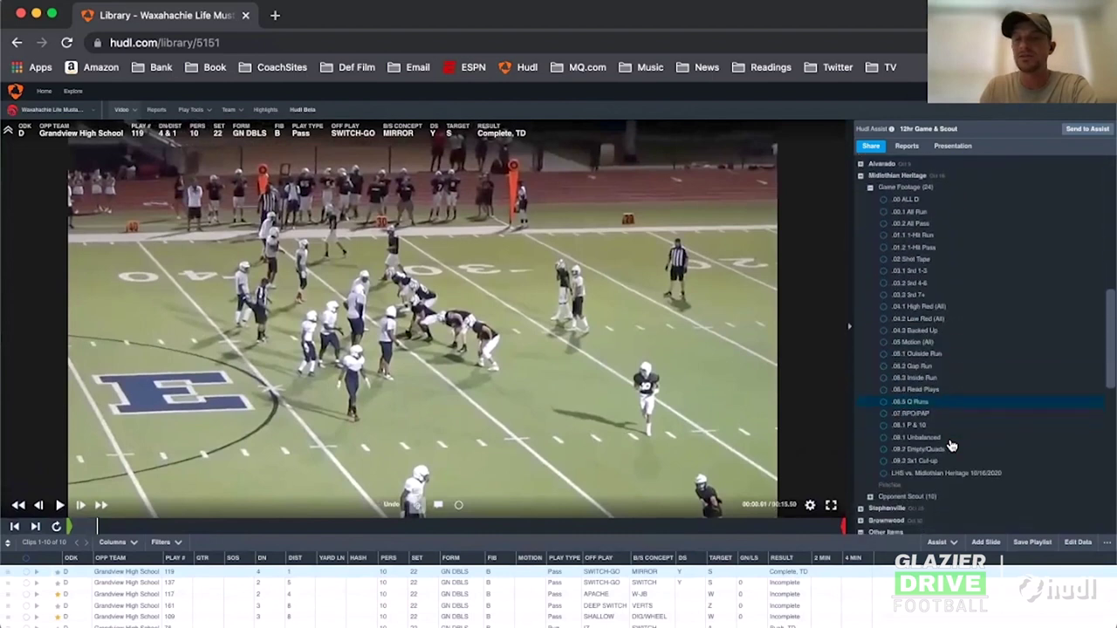
pyautogui.scroll(1, 951, 446)
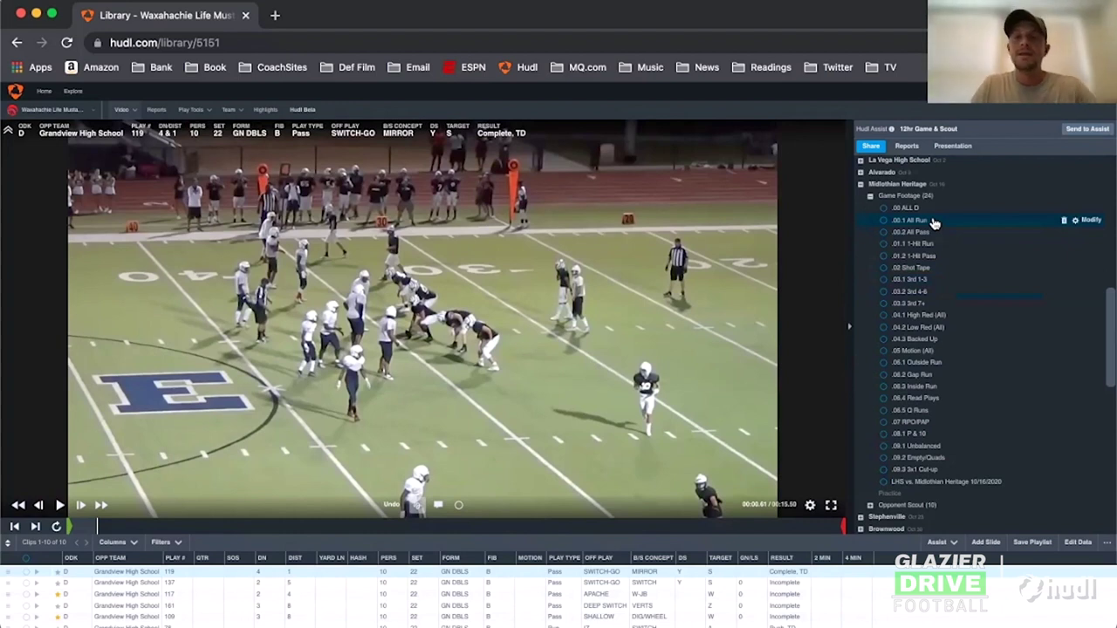
pyautogui.scroll(-3, 933, 223)
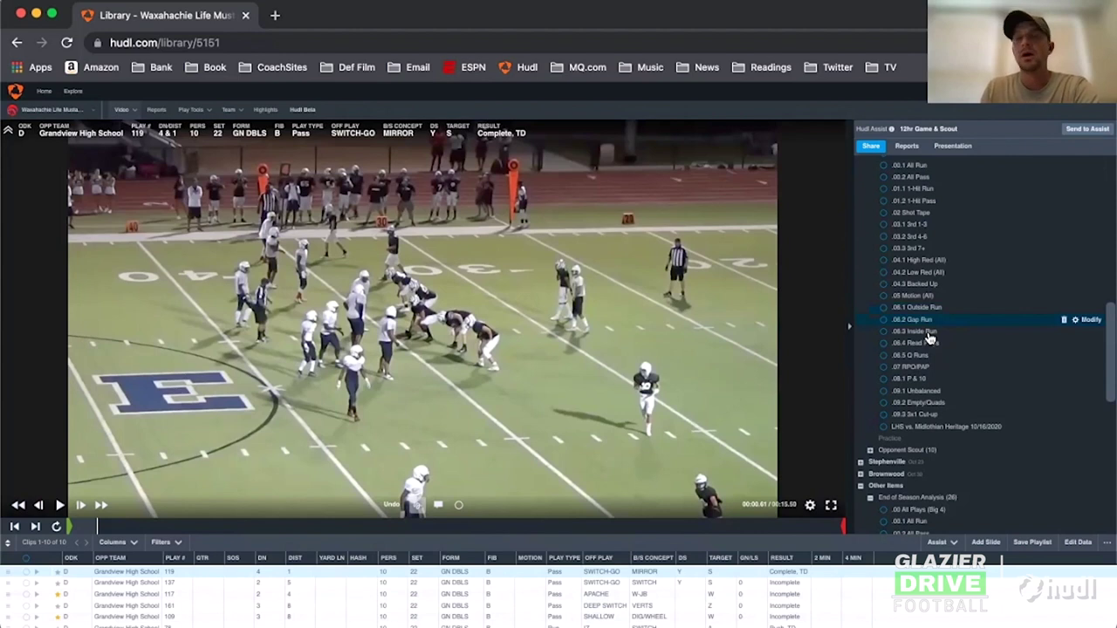
pyautogui.click(928, 344)
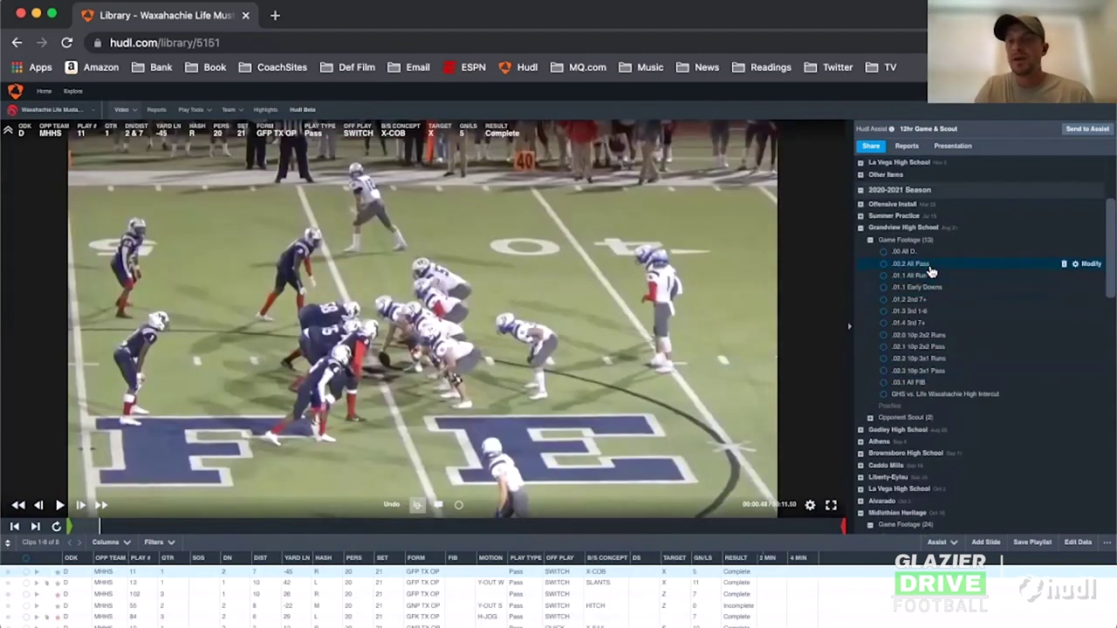
# Open Grandview's .00.2 All Pass playlist and play the IZ STOPS clip for play 129.
pyautogui.click(912, 264)
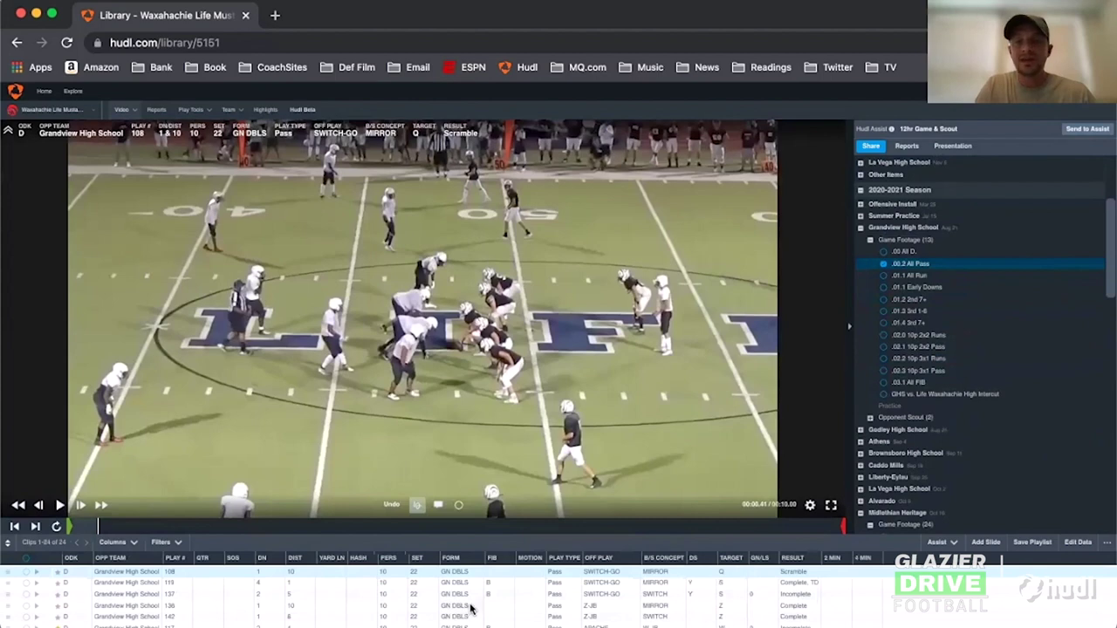
pyautogui.scroll(-5, 579, 599)
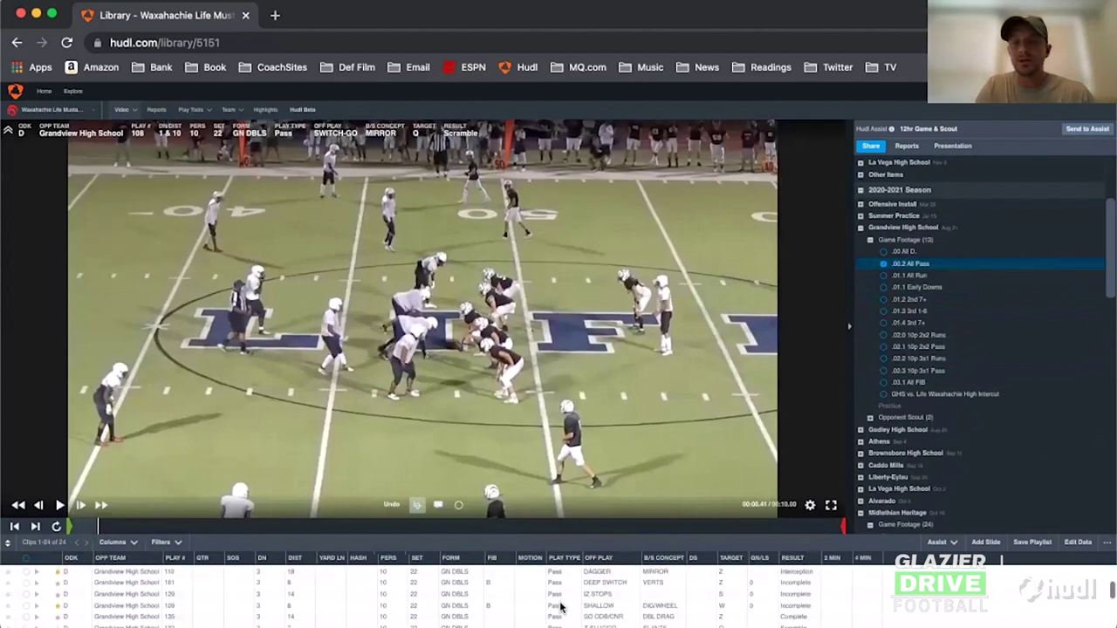
pyautogui.click(602, 596)
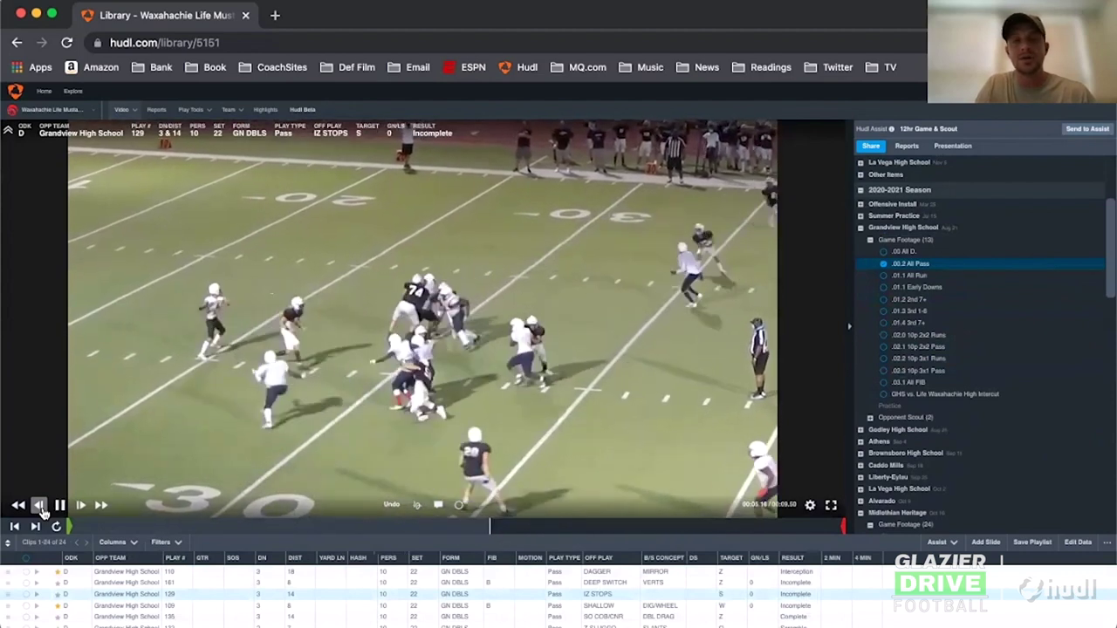
# Rewind the IZ STOPS clip to about 3.7 seconds and pause it there.
pyautogui.click(39, 505)
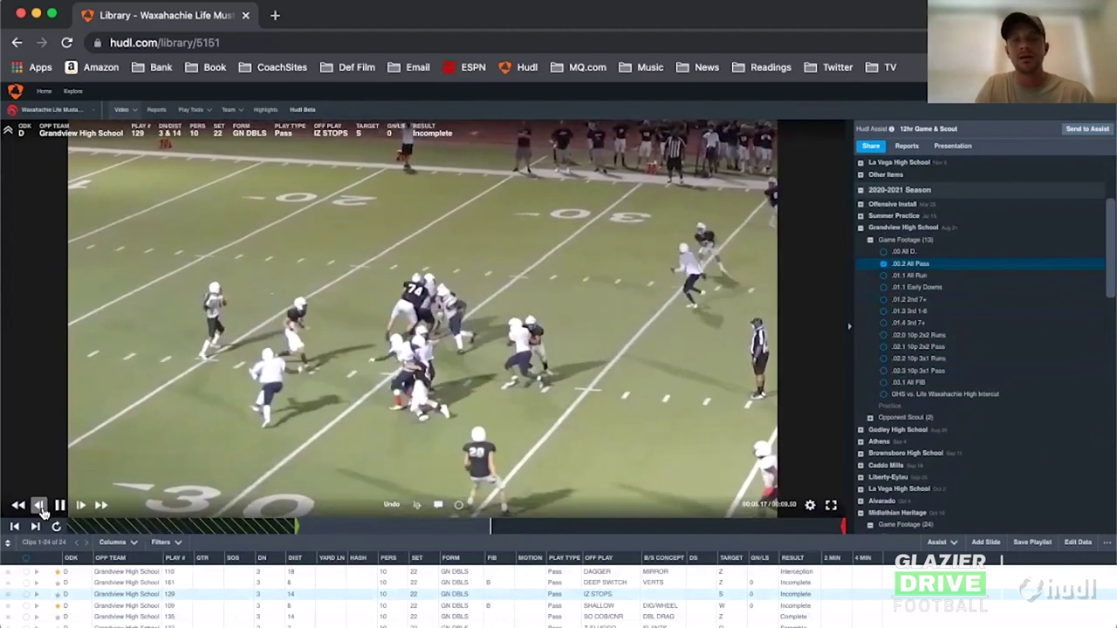
pyautogui.press('space')
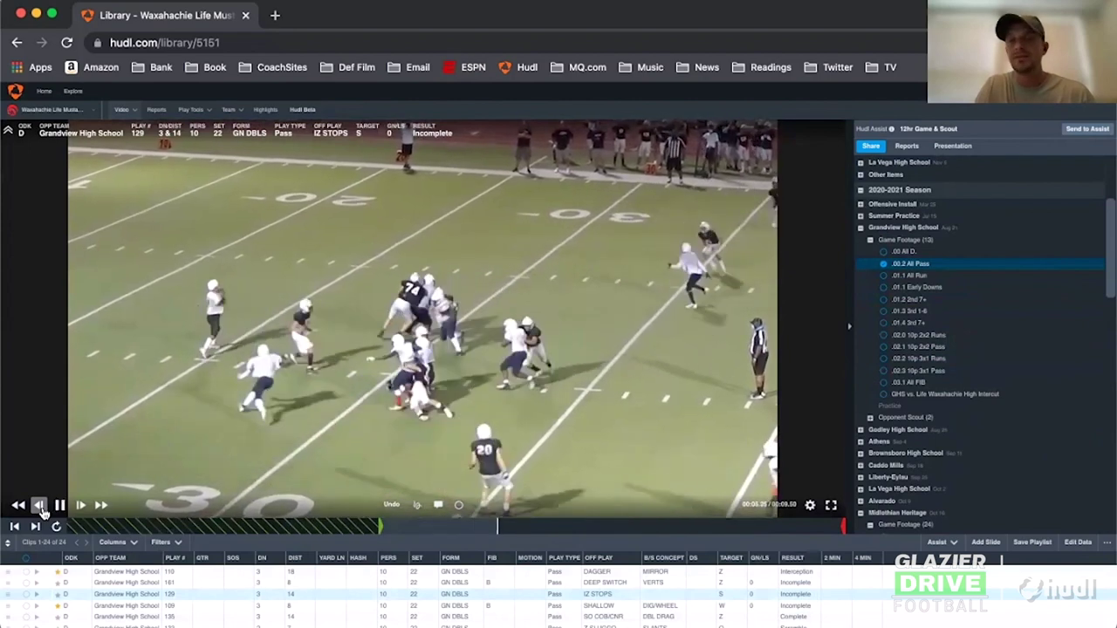
pyautogui.click(39, 505)
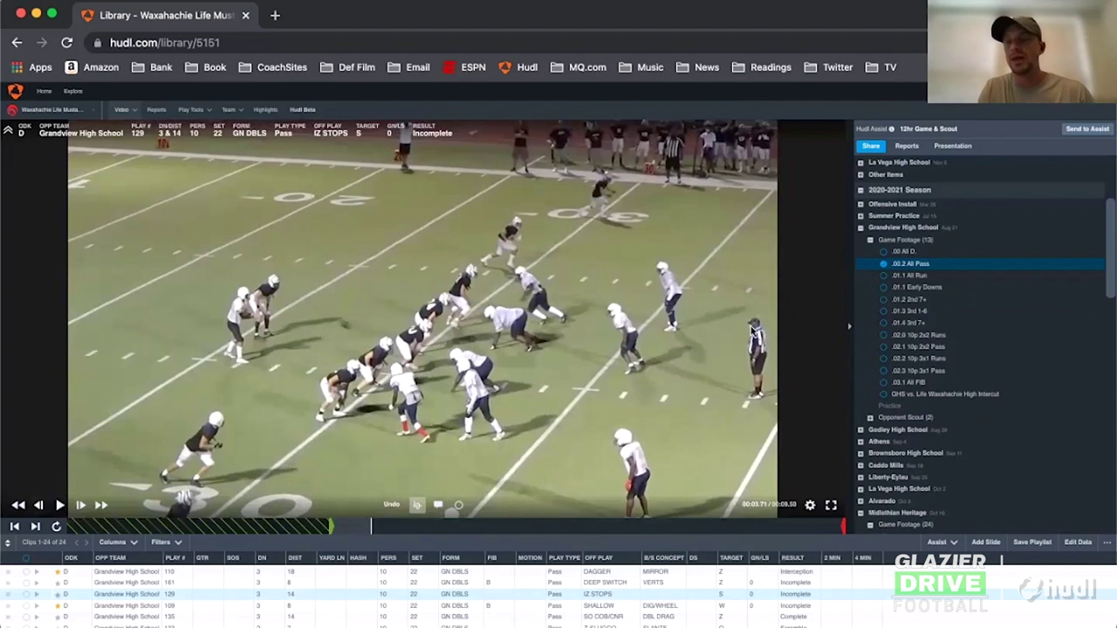
# Look through Midlothian Heritage's game footage playlists and return to Grandview High School's .00 All D. playlist.
pyautogui.scroll(-4, 925, 392)
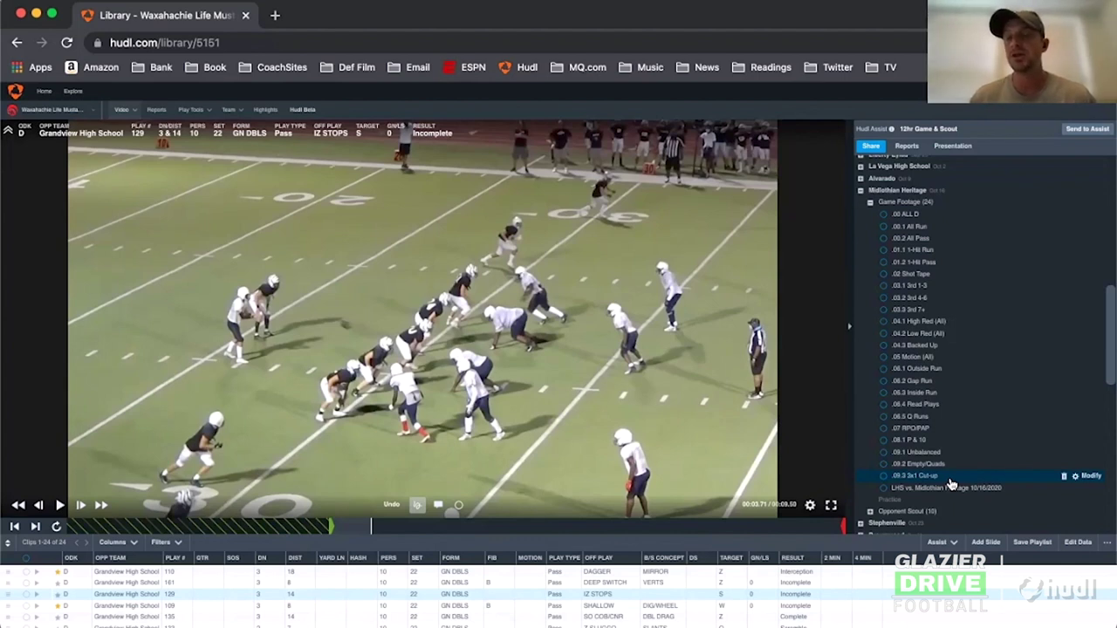
pyautogui.scroll(2, 950, 484)
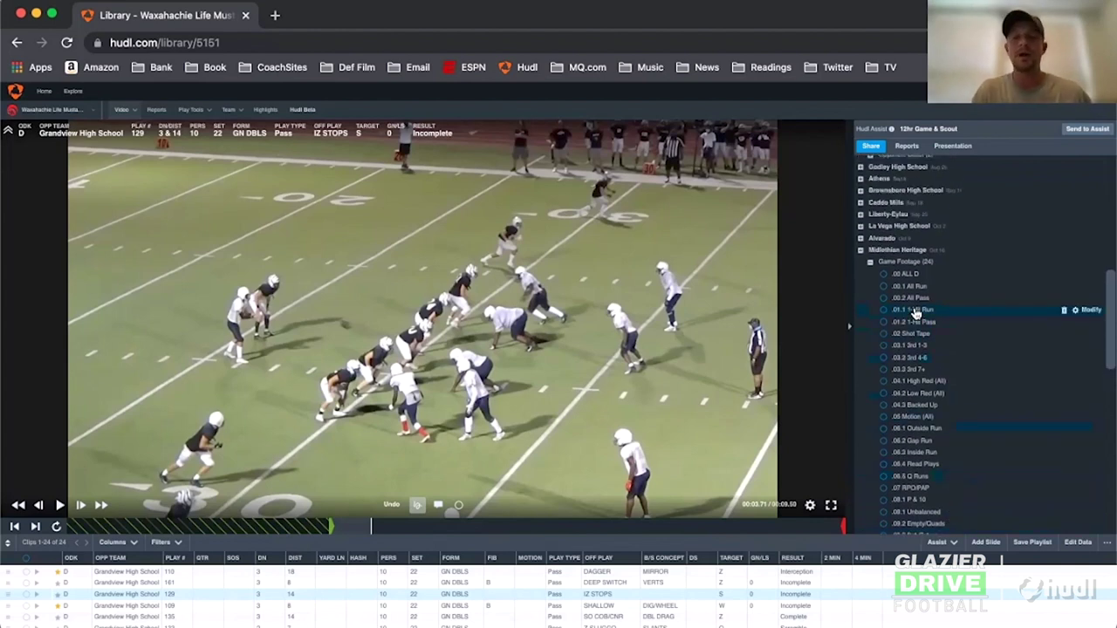
pyautogui.scroll(3, 1044, 402)
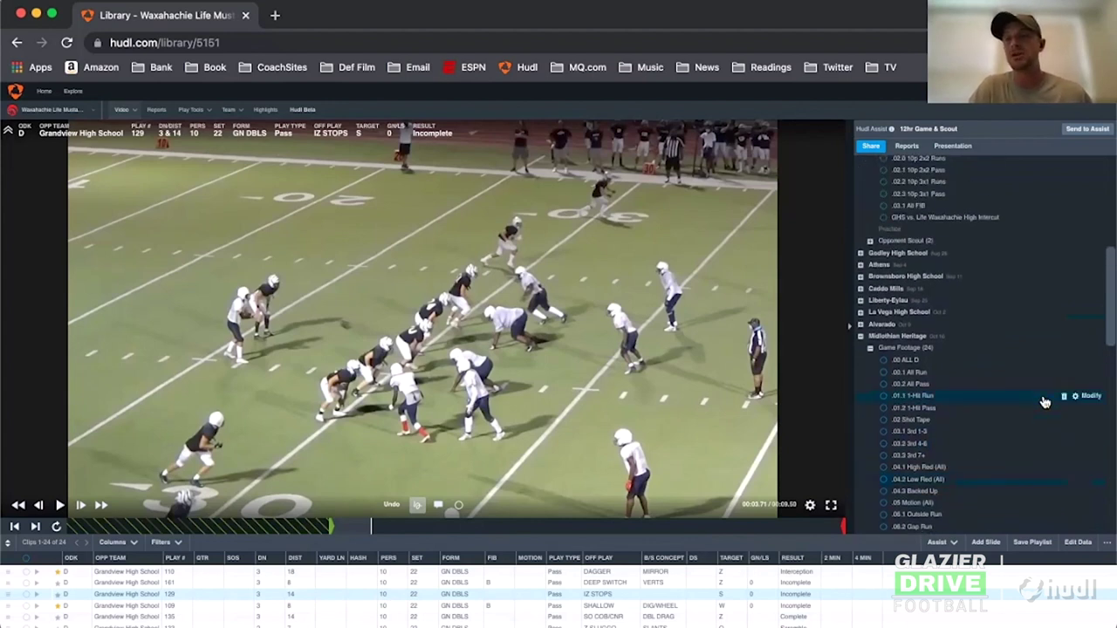
pyautogui.scroll(6, 1044, 402)
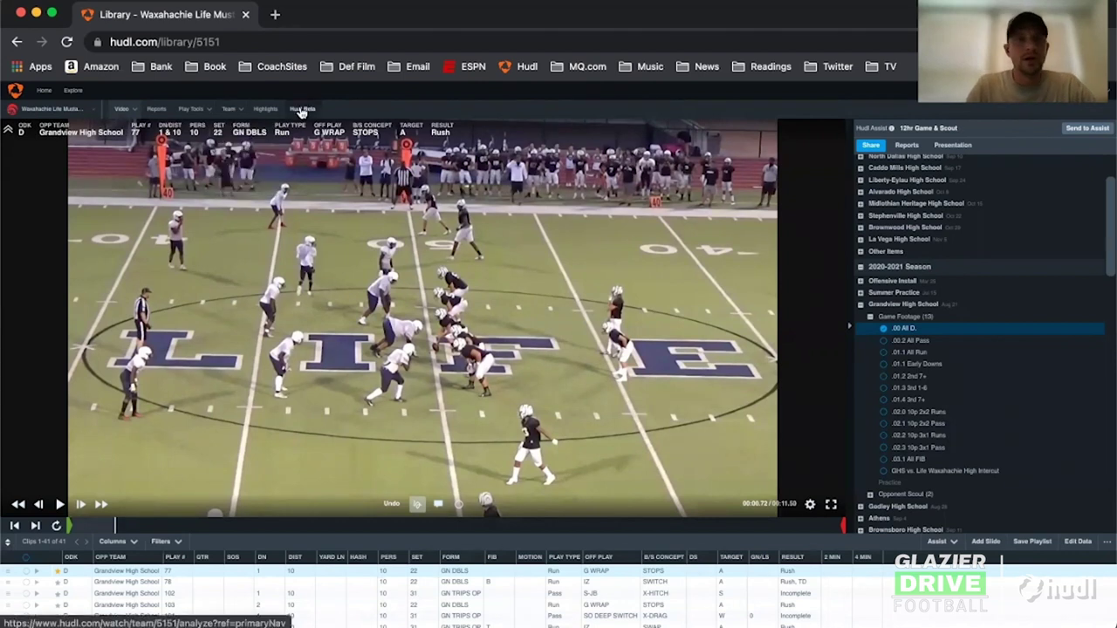
# Switch to Hudl Beta, open the suggested .00 All D. playlist for Grandview High School and pause its first clip.
pyautogui.click(302, 109)
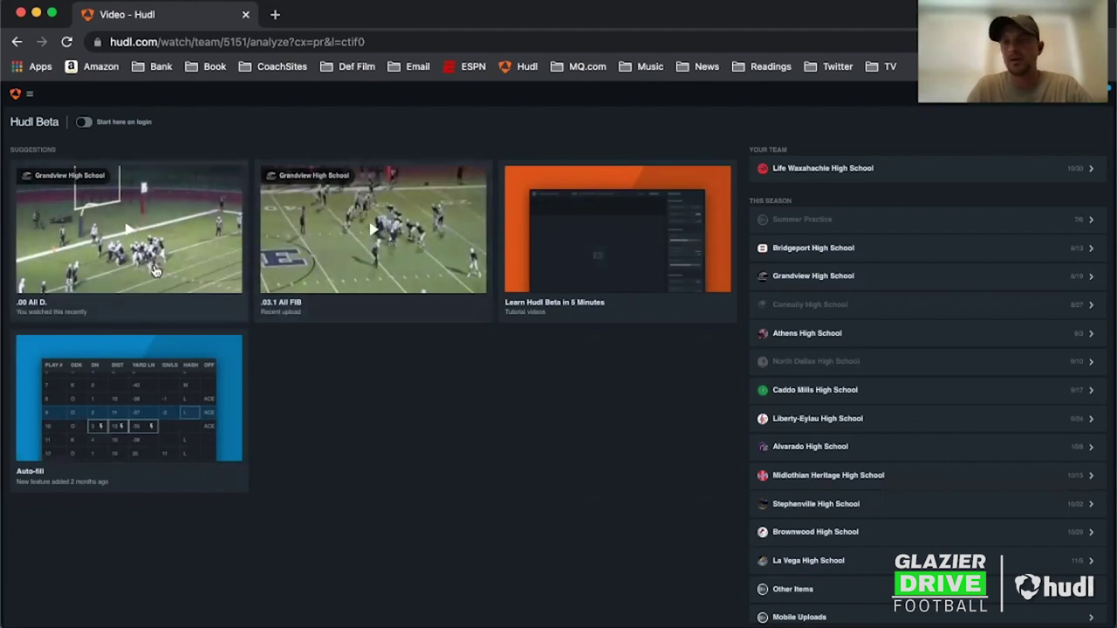
pyautogui.click(78, 312)
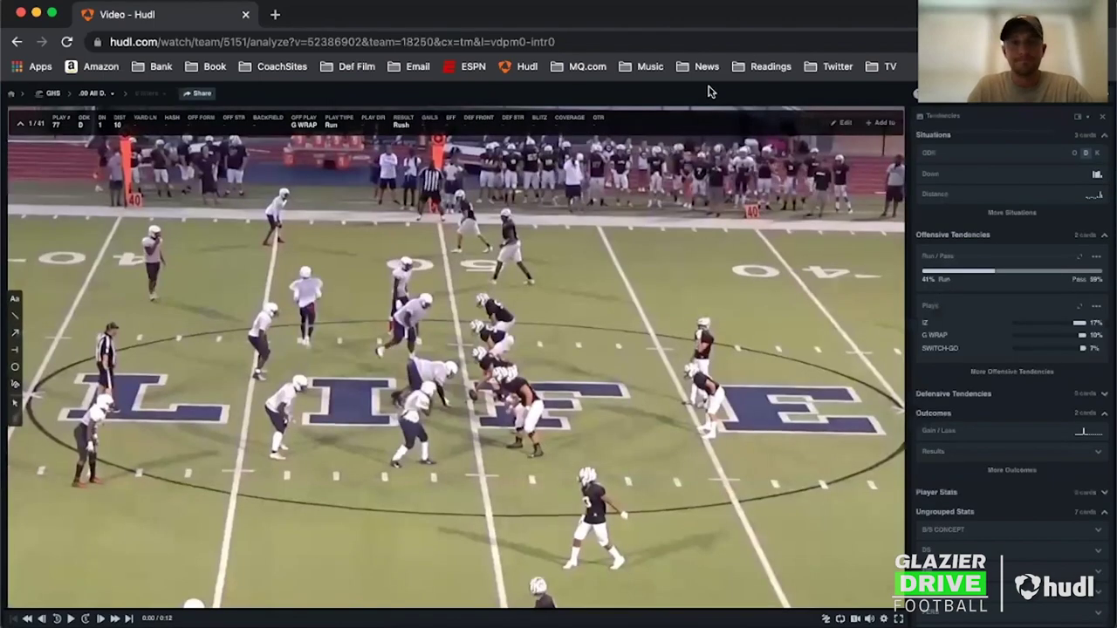
pyautogui.press('space')
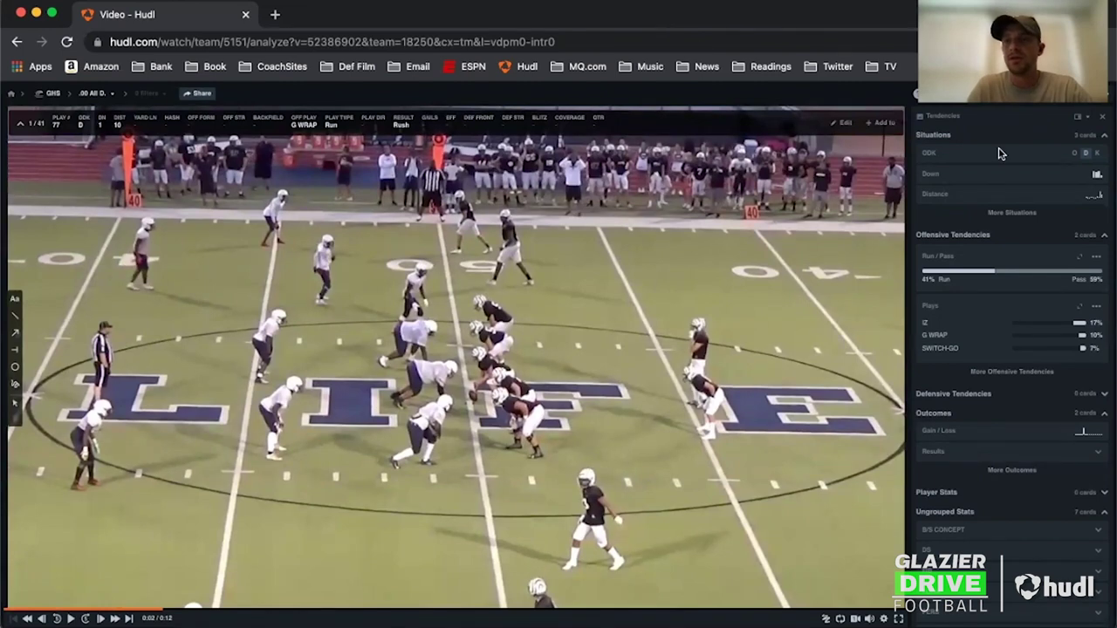
# Show the Tendencies in fullscreen and reveal the cards with no data under Offensive Tendencies.
pyautogui.click(1078, 116)
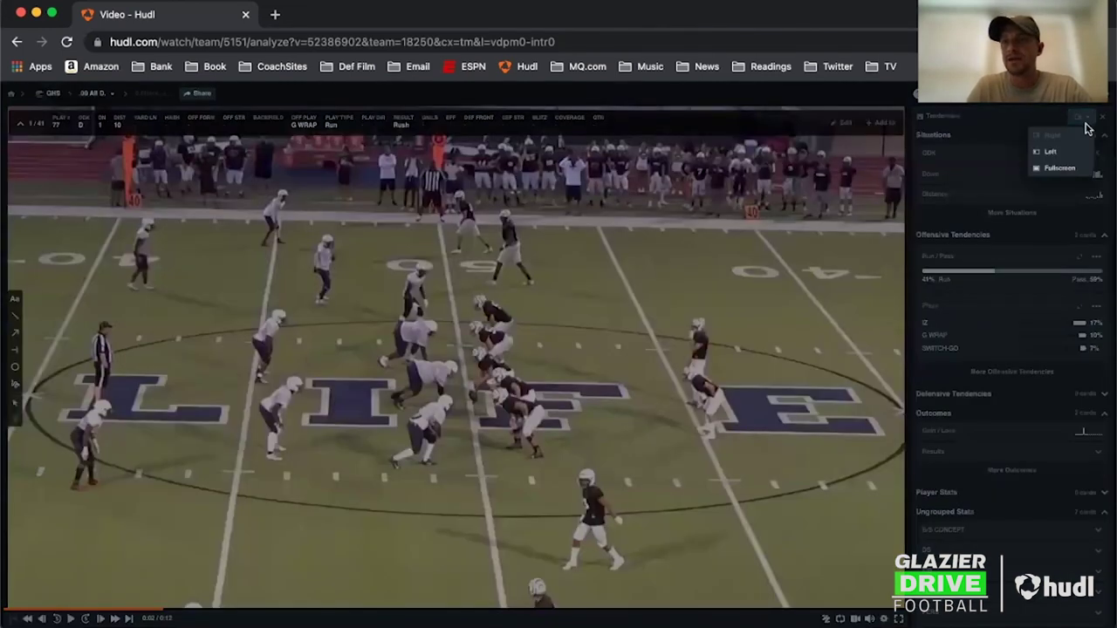
pyautogui.click(1062, 168)
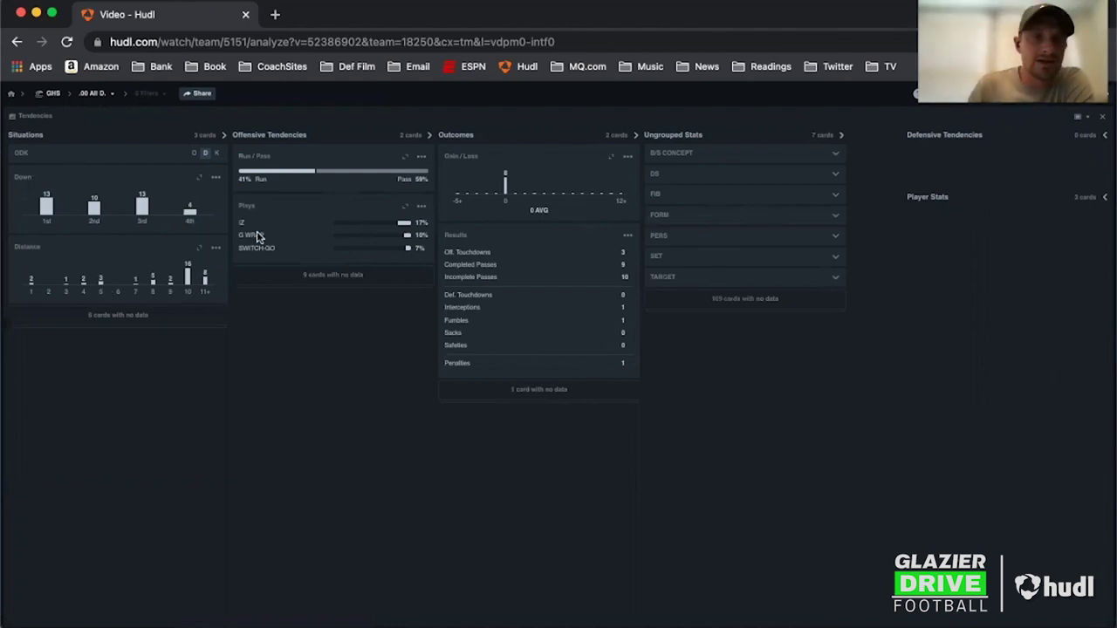
pyautogui.click(307, 277)
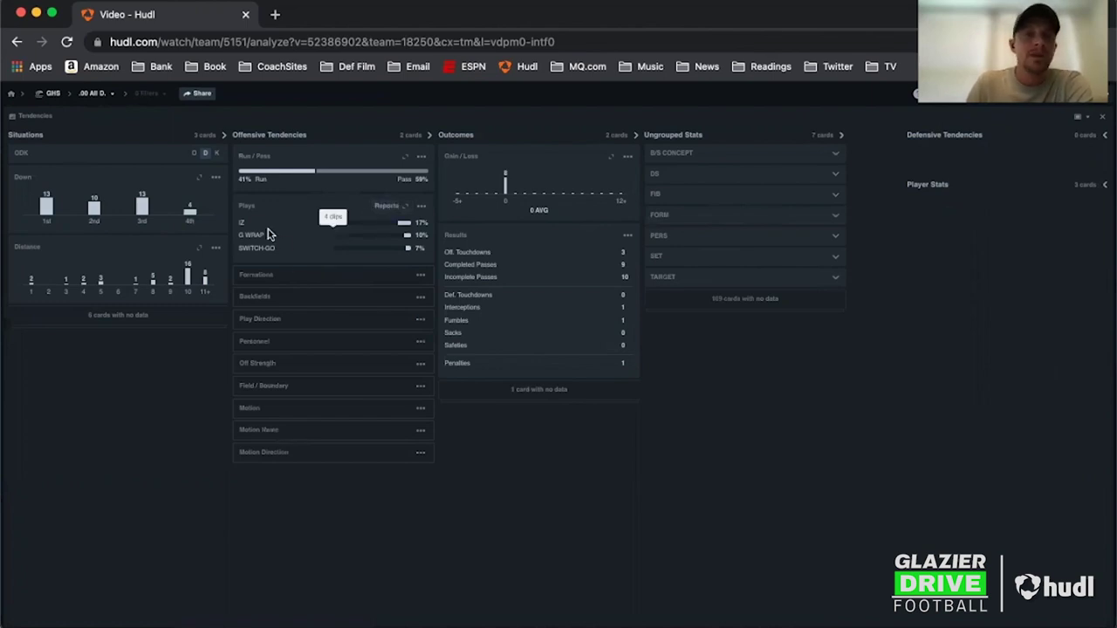
# Expand the Plays card to examine the full play-call breakdown and the IZ clips, and close it again.
pyautogui.click(404, 206)
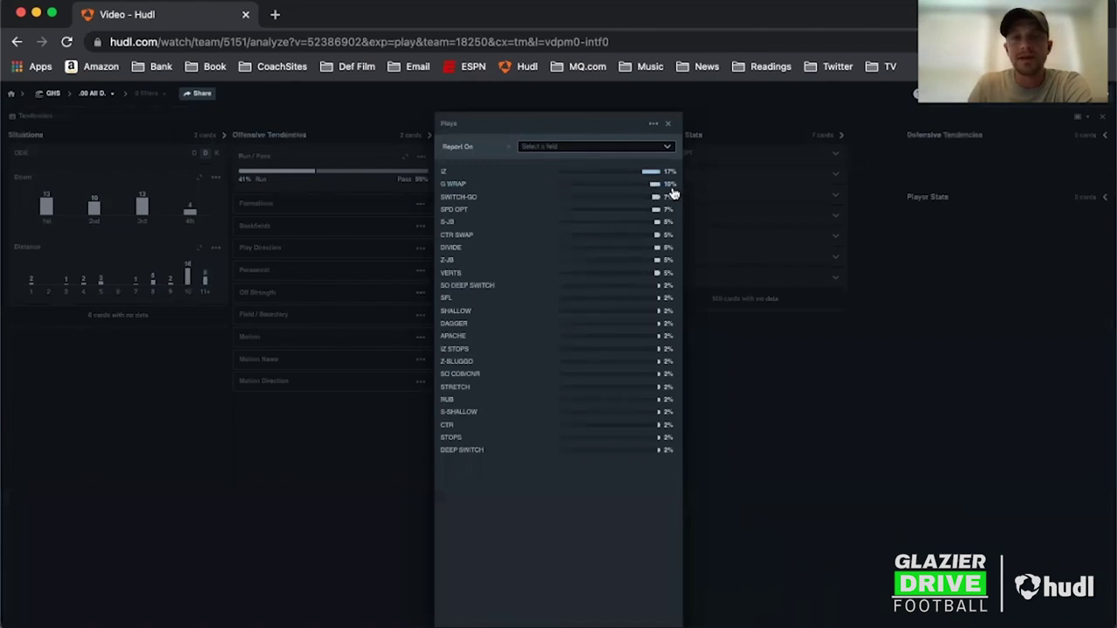
pyautogui.moveTo(658, 178)
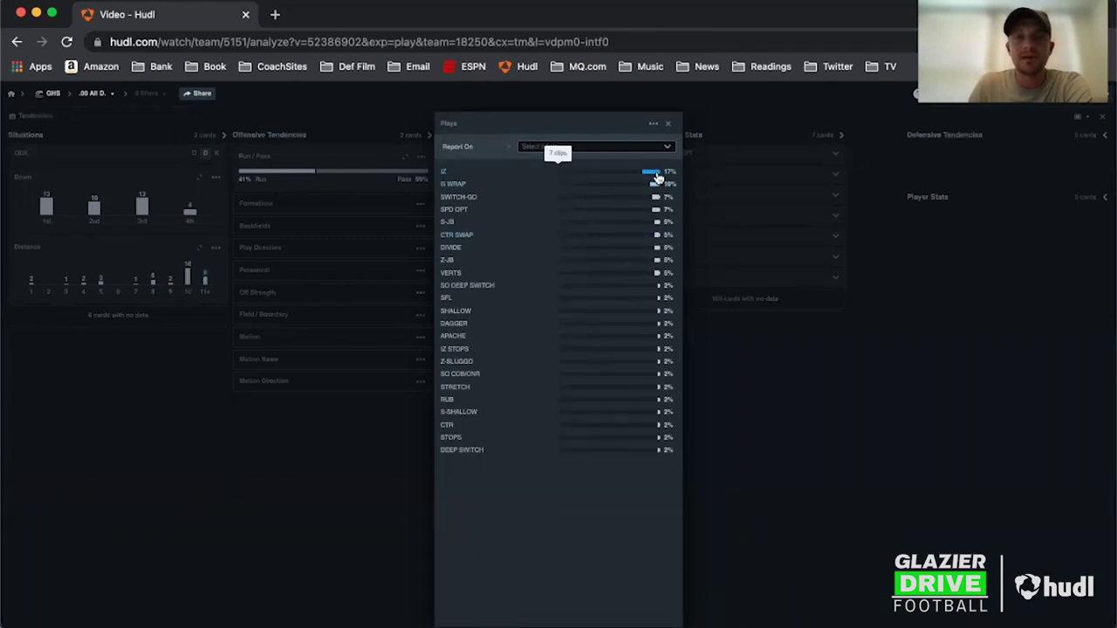
pyautogui.click(670, 128)
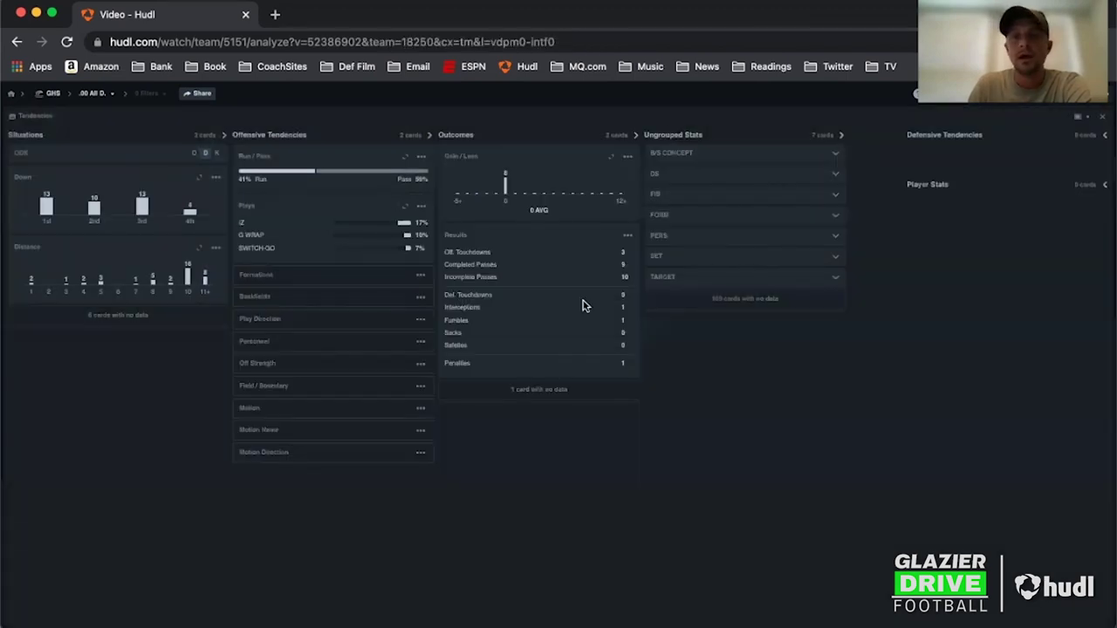
# Expand the PERS card under Ungrouped Stats and filter the tendencies to 10 personnel.
pyautogui.moveTo(386, 183)
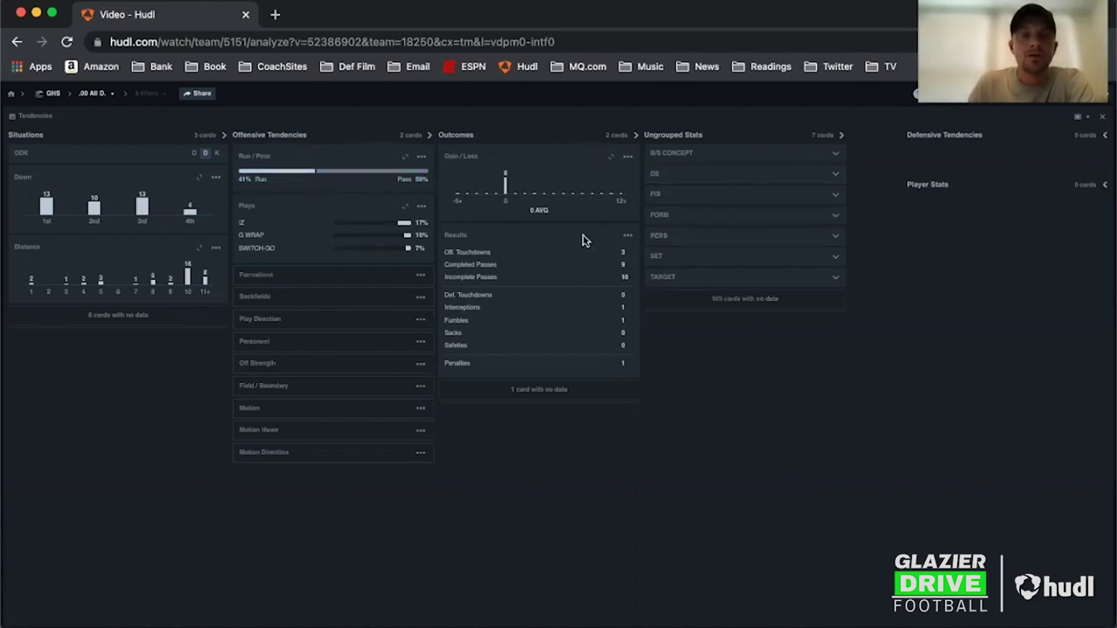
pyautogui.click(836, 237)
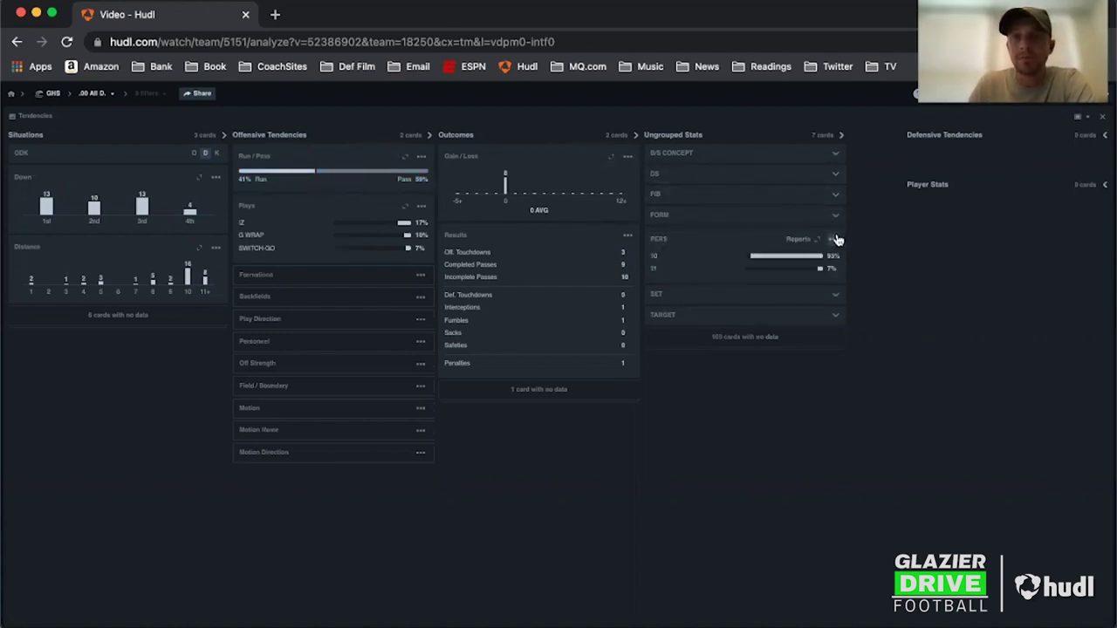
pyautogui.click(796, 258)
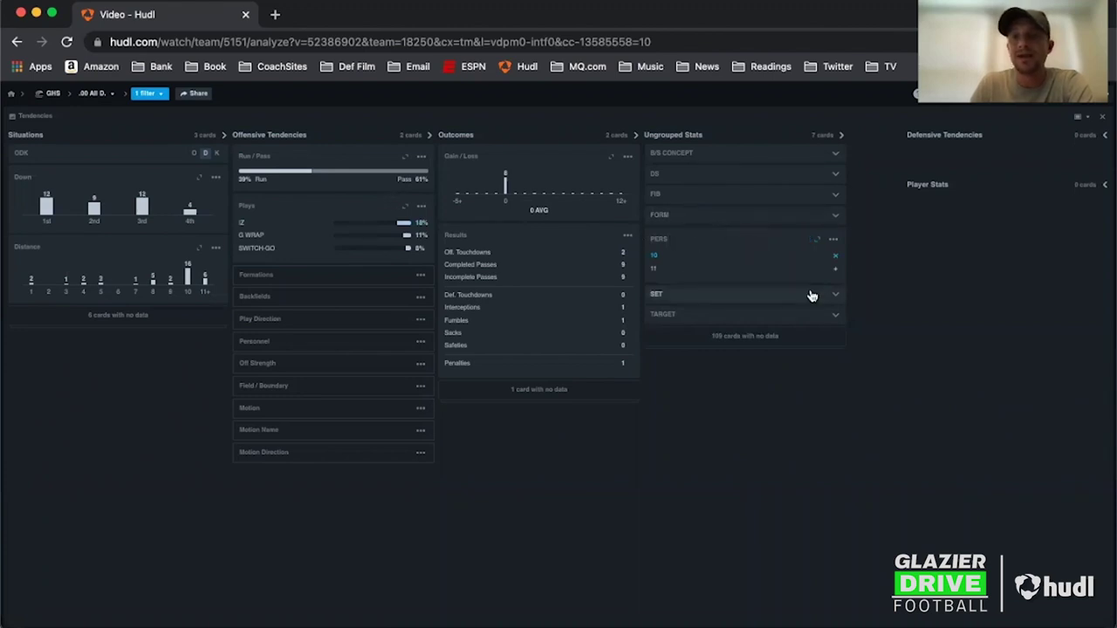
# Expand the SET and FORM cards under Ungrouped Stats and filter to set 22 with formations GN DBLS and GN TX TW.
pyautogui.click(840, 295)
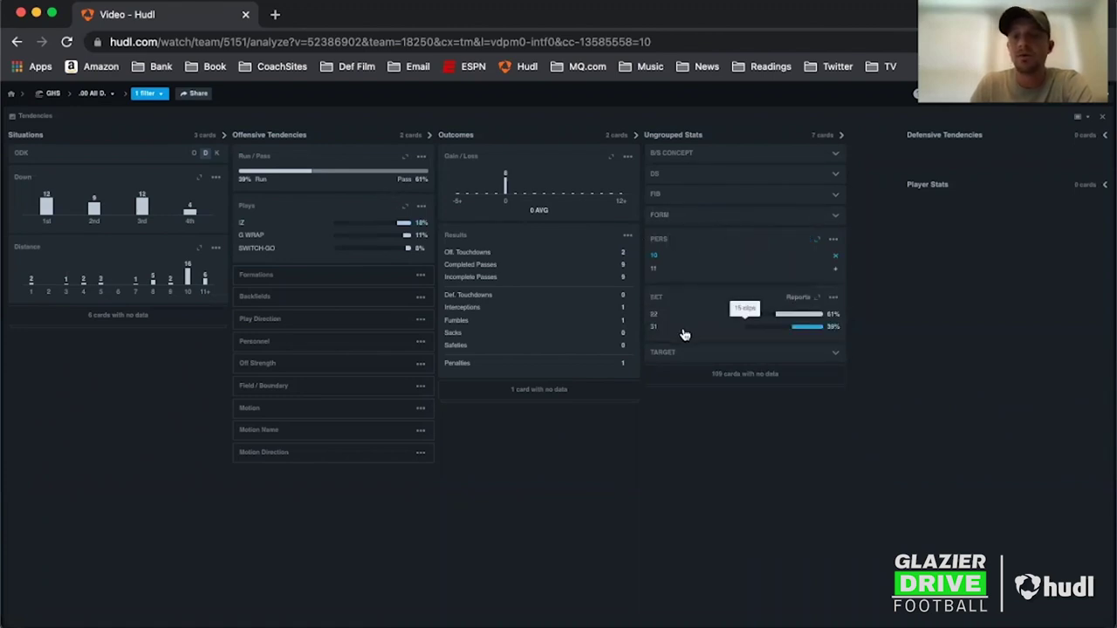
pyautogui.click(802, 317)
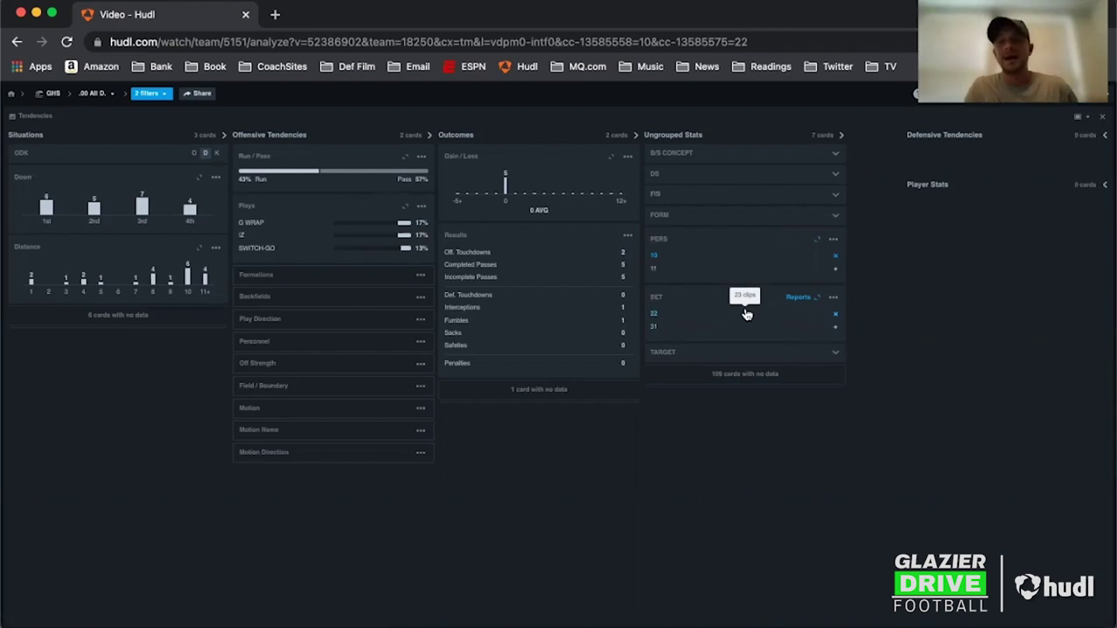
pyautogui.click(683, 218)
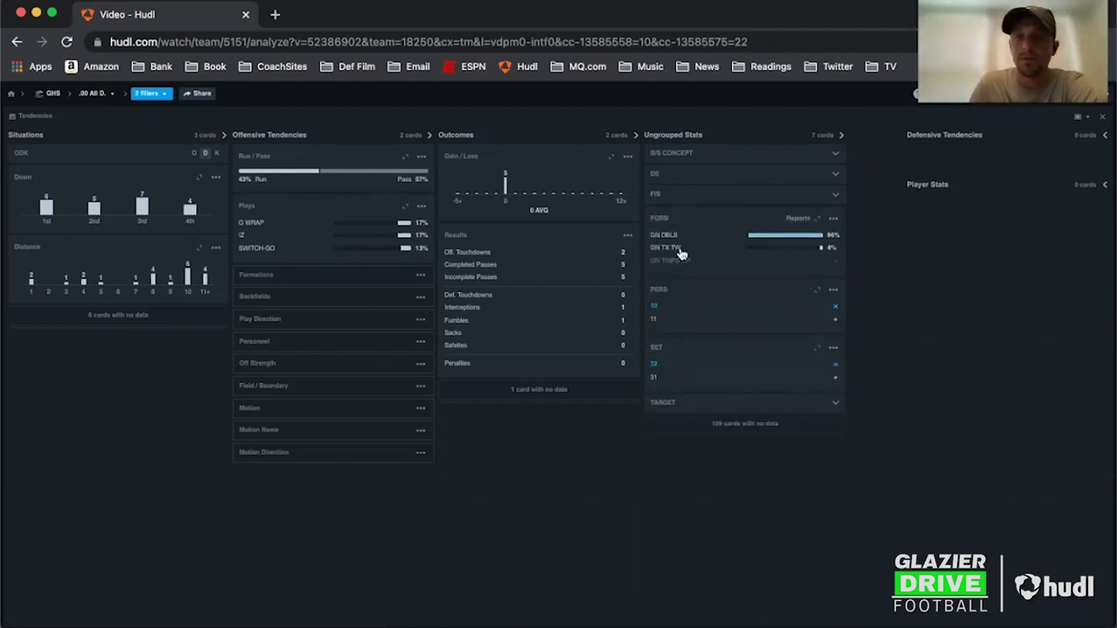
pyautogui.moveTo(830, 252)
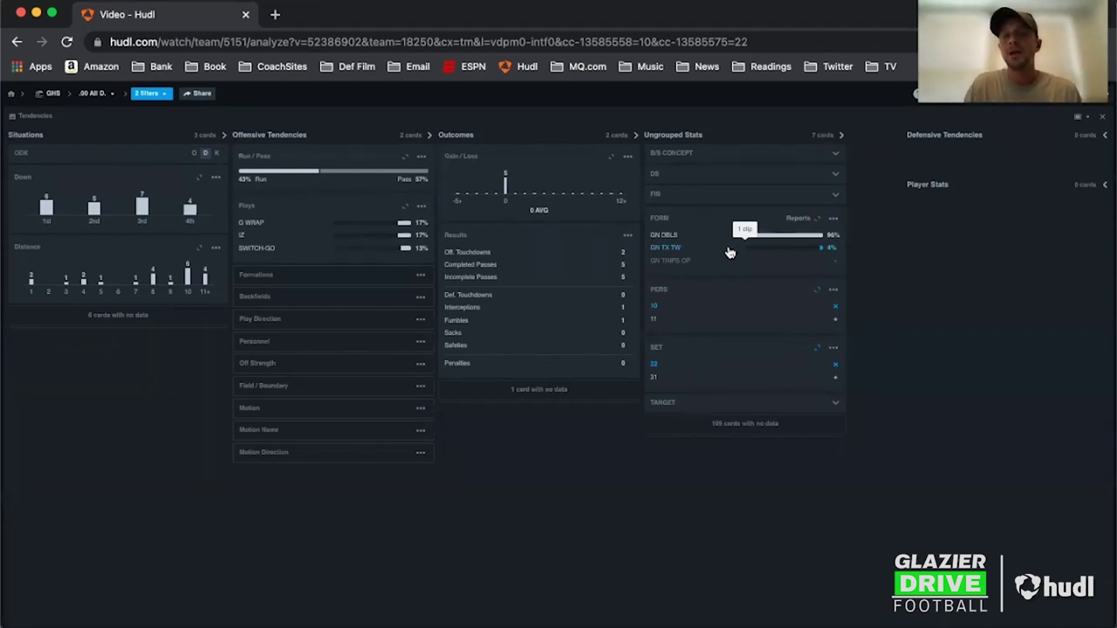
pyautogui.click(665, 238)
pyautogui.click(666, 248)
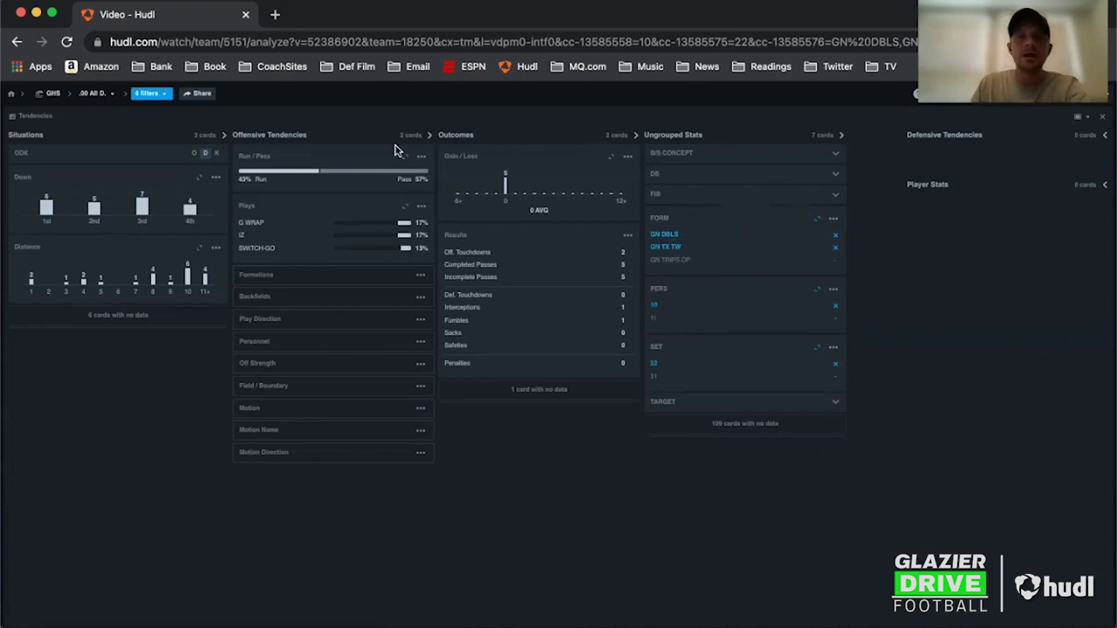
# Switch to the LW HC TEMPLATE presentation in PowerPoint and set the play count on the GN DBLS slide to x 23.
pyautogui.moveTo(373, 180)
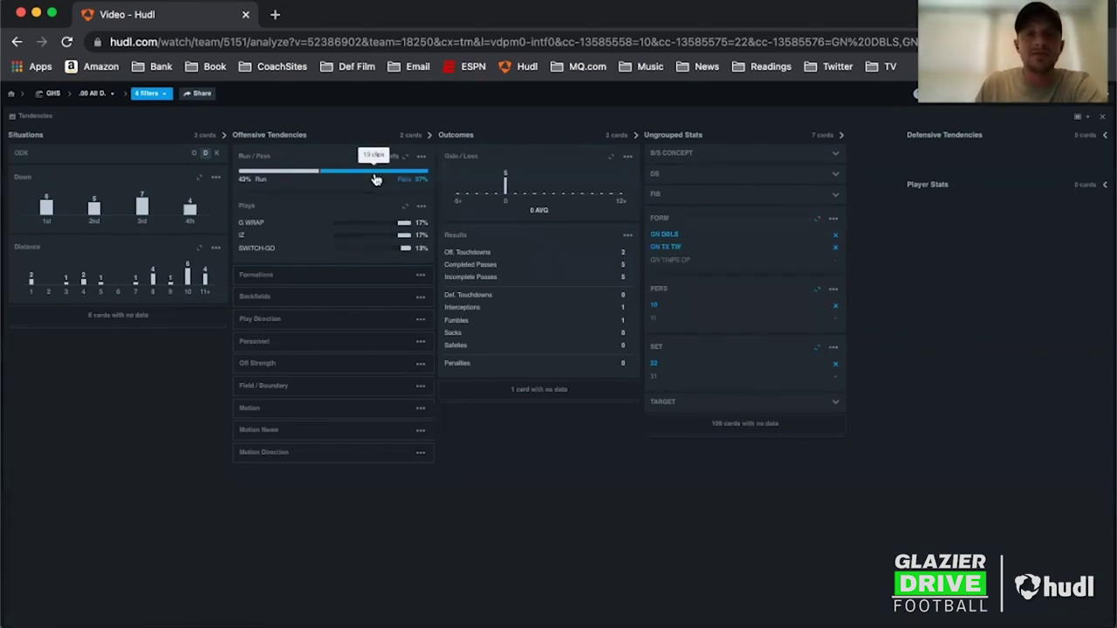
pyautogui.moveTo(282, 175)
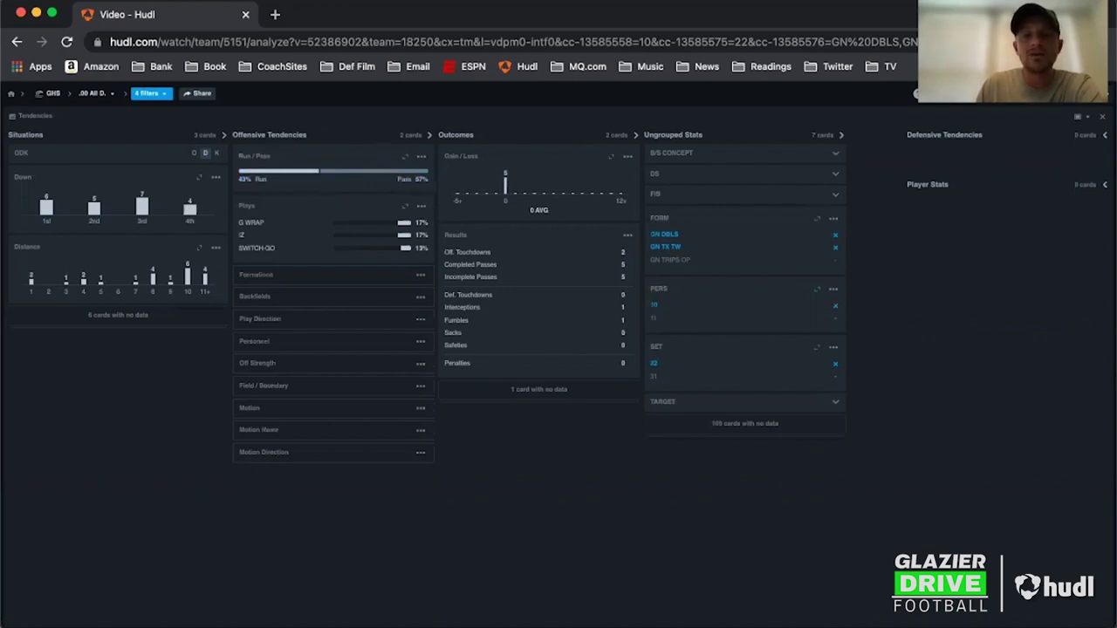
pyautogui.press('super+Tab')
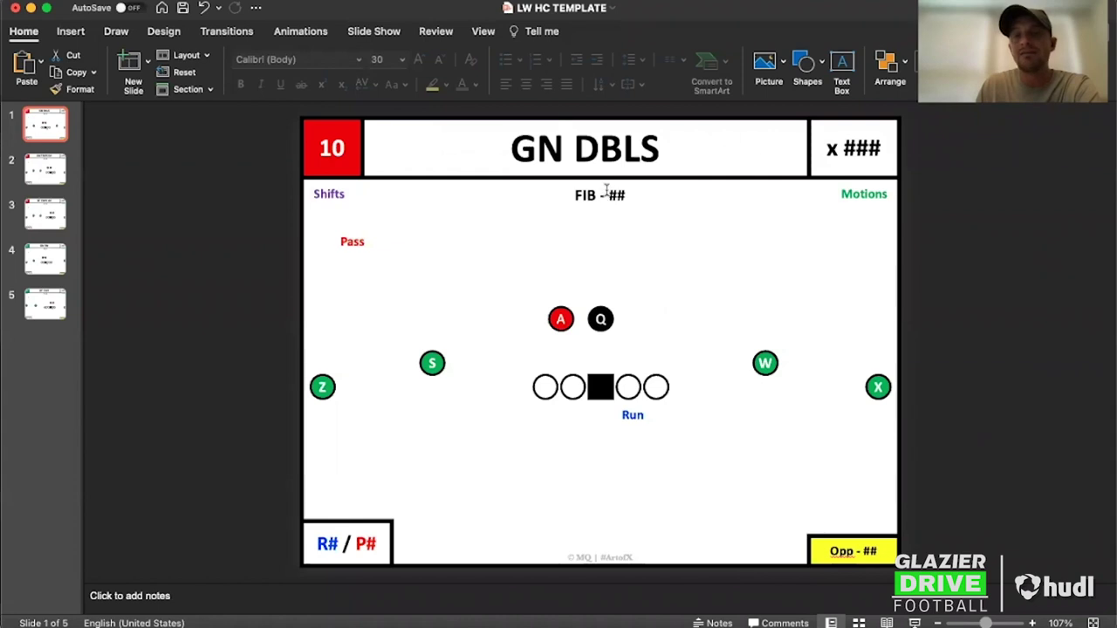
pyautogui.doubleClick(861, 148)
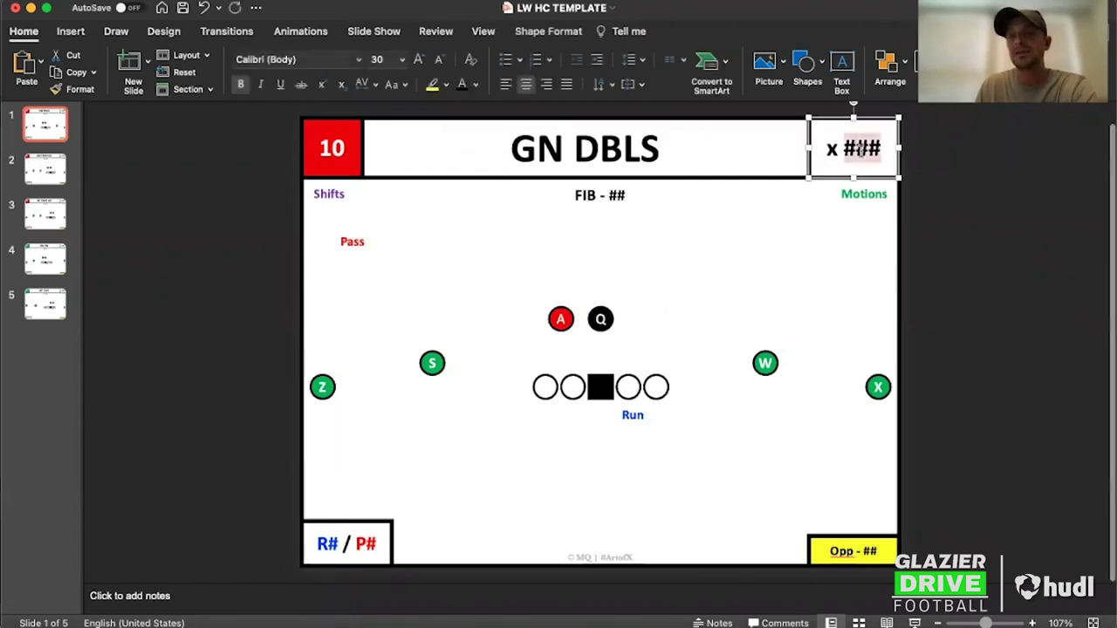
pyautogui.write('23')
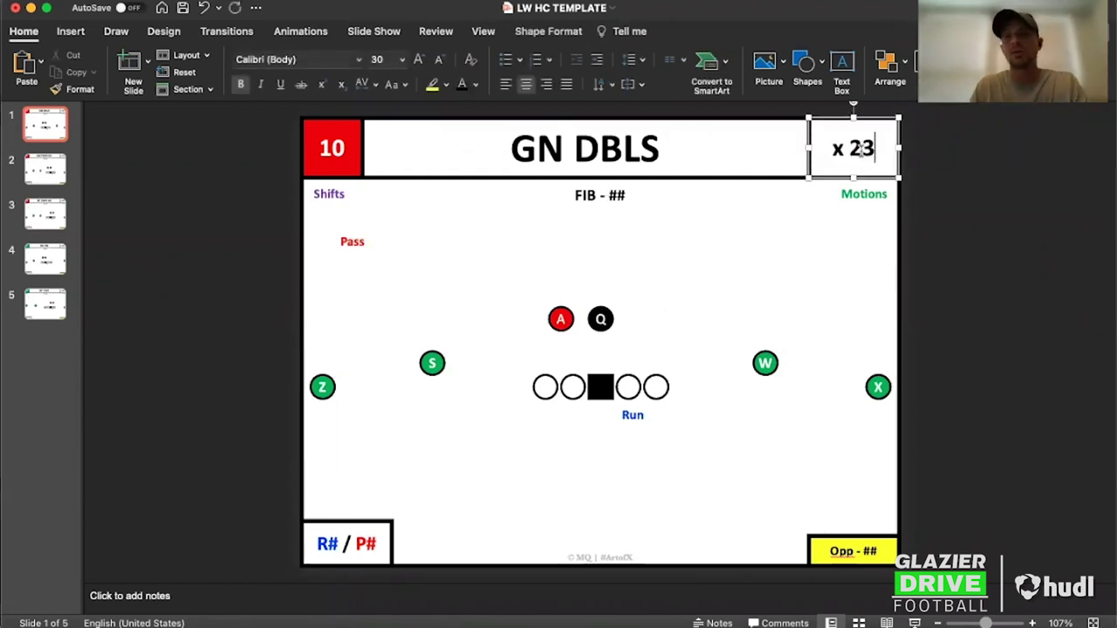
# Fill in the run/pass box on the GN DBLS slide so it reads R10 / P13.
pyautogui.click(332, 541)
pyautogui.write('10')
pyautogui.press('Left')
pyautogui.press('Left')
pyautogui.click(384, 543)
pyautogui.press('BackSpace')
pyautogui.write('13')
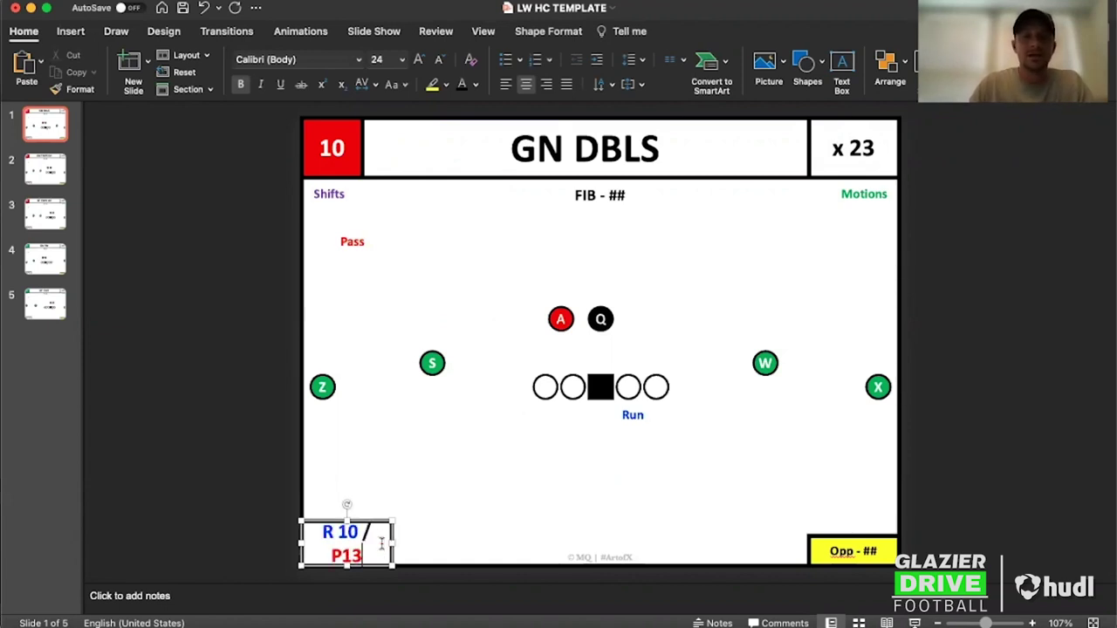
pyautogui.click(339, 531)
pyautogui.press('BackSpace')
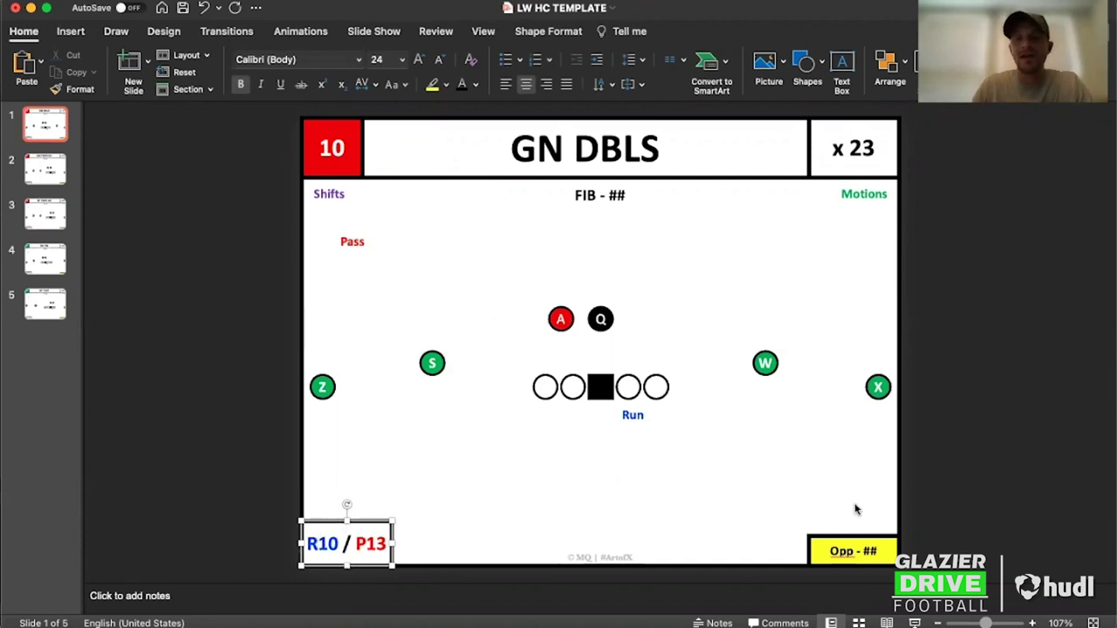
# Delete the Shifts and Motions labels from the GN DBLS slide and select the ## placeholder after FIB.
pyautogui.click(851, 552)
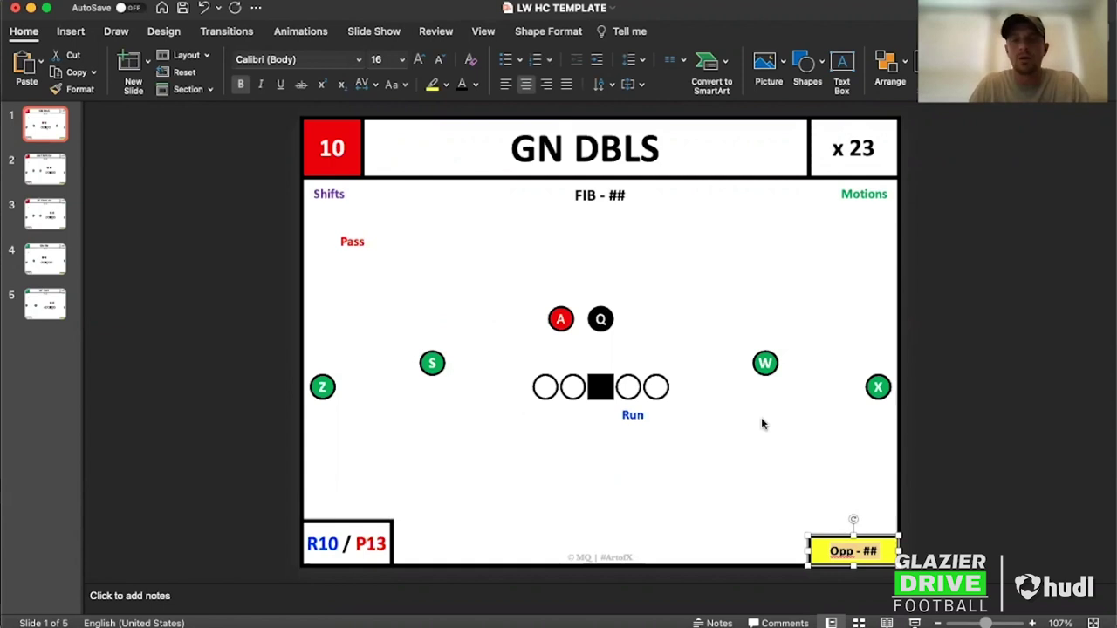
pyautogui.click(326, 199)
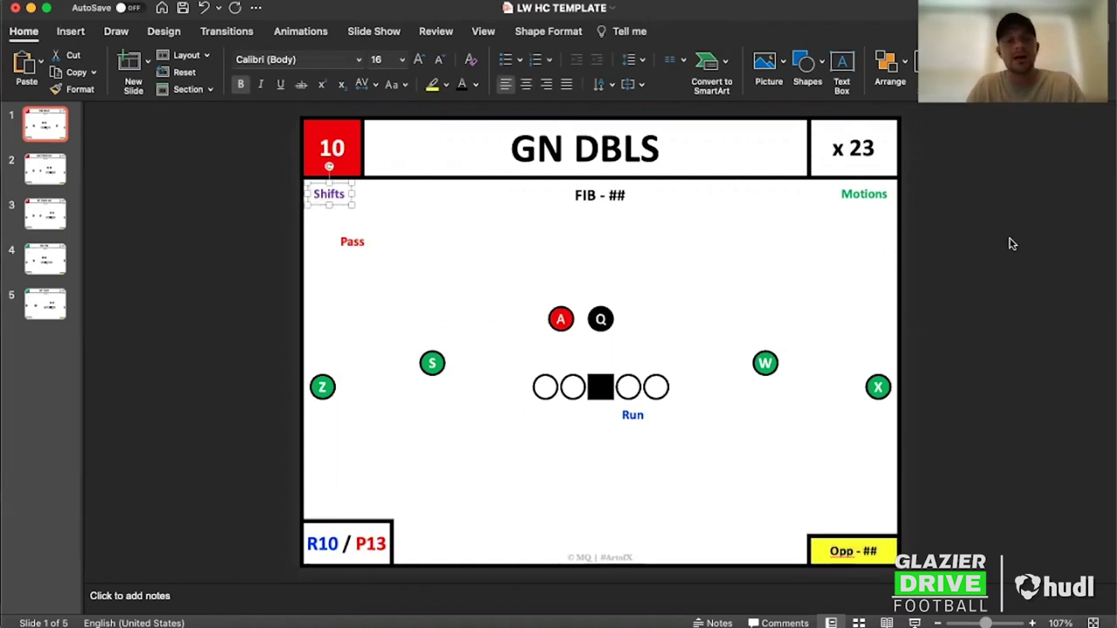
pyautogui.keyDown('shift'); pyautogui.click(880, 205); pyautogui.keyUp('shift')
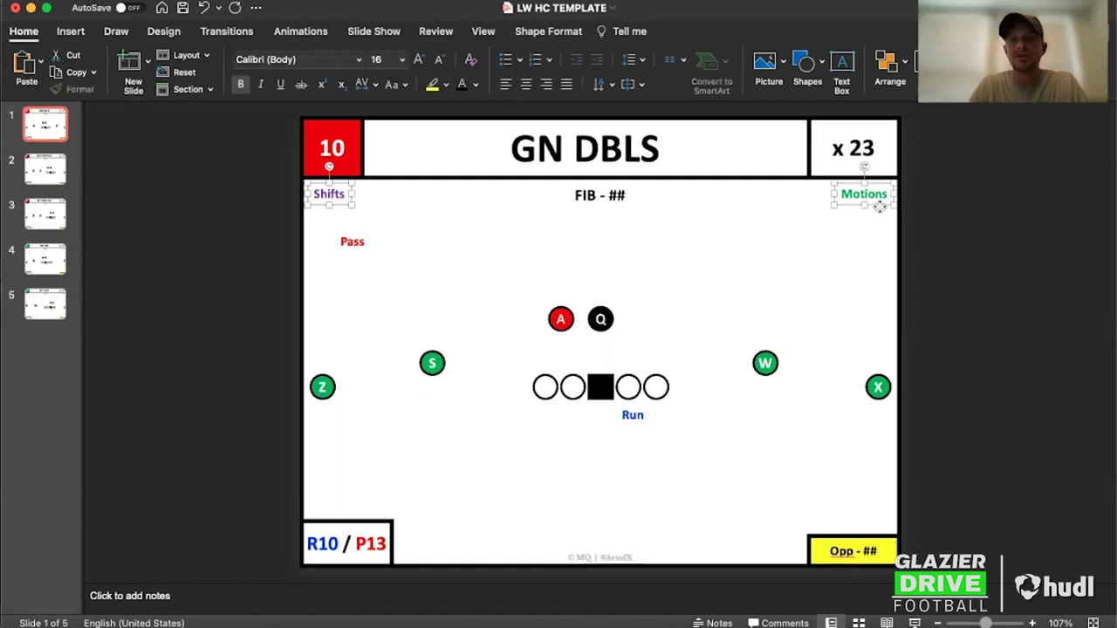
pyautogui.press('Delete')
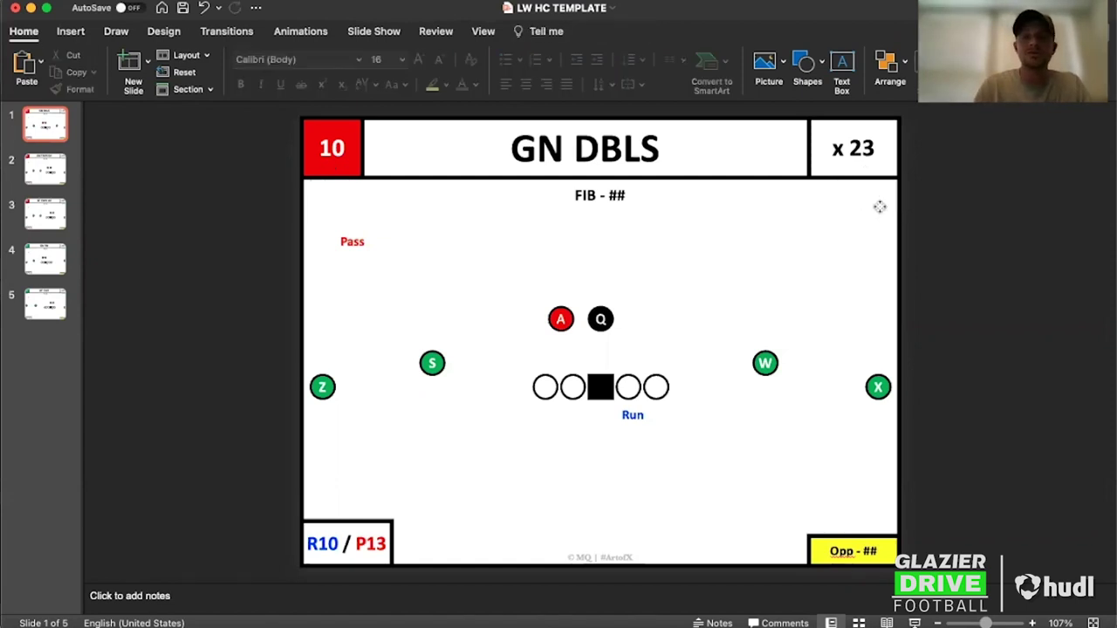
pyautogui.doubleClick(623, 197)
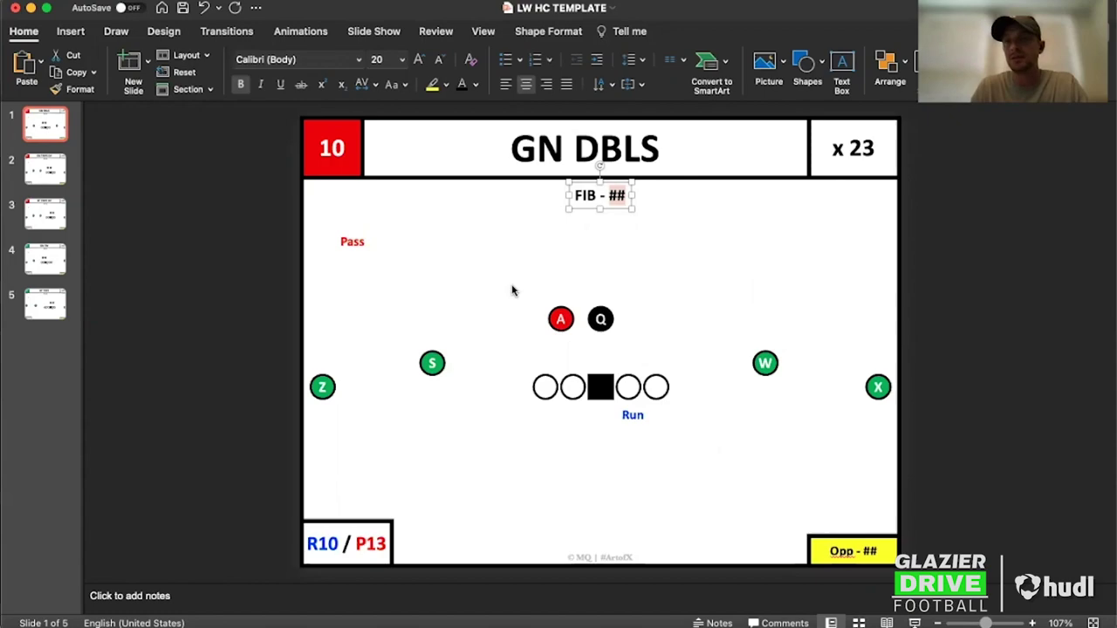
# Switch to Hudl Beta and examine the run play calls through the Run / Pass and Plays cards.
pyautogui.press('super+Tab')
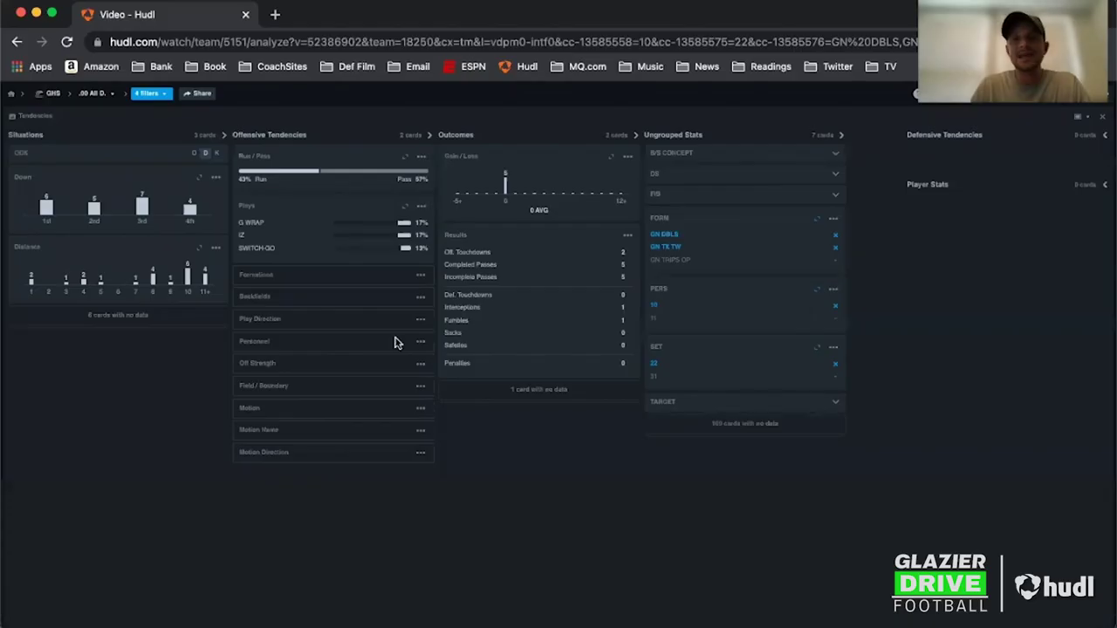
pyautogui.click(305, 173)
pyautogui.click(398, 206)
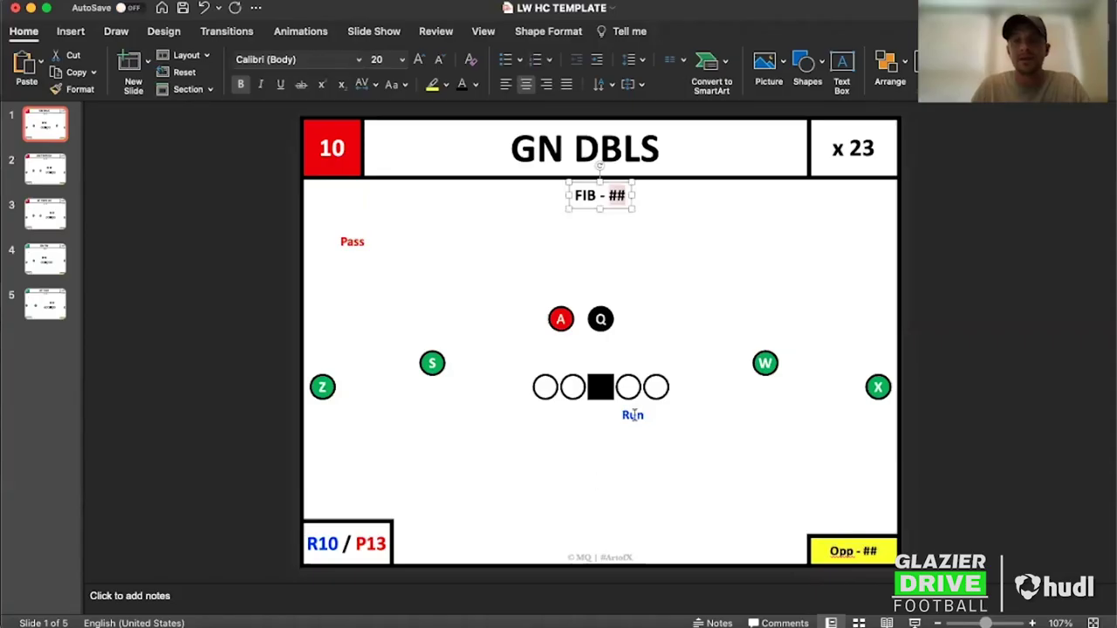
# Replace the Run label on the PowerPoint slide with two lines reading G-WRAP – 4 and IZ - 4.
pyautogui.click(632, 414)
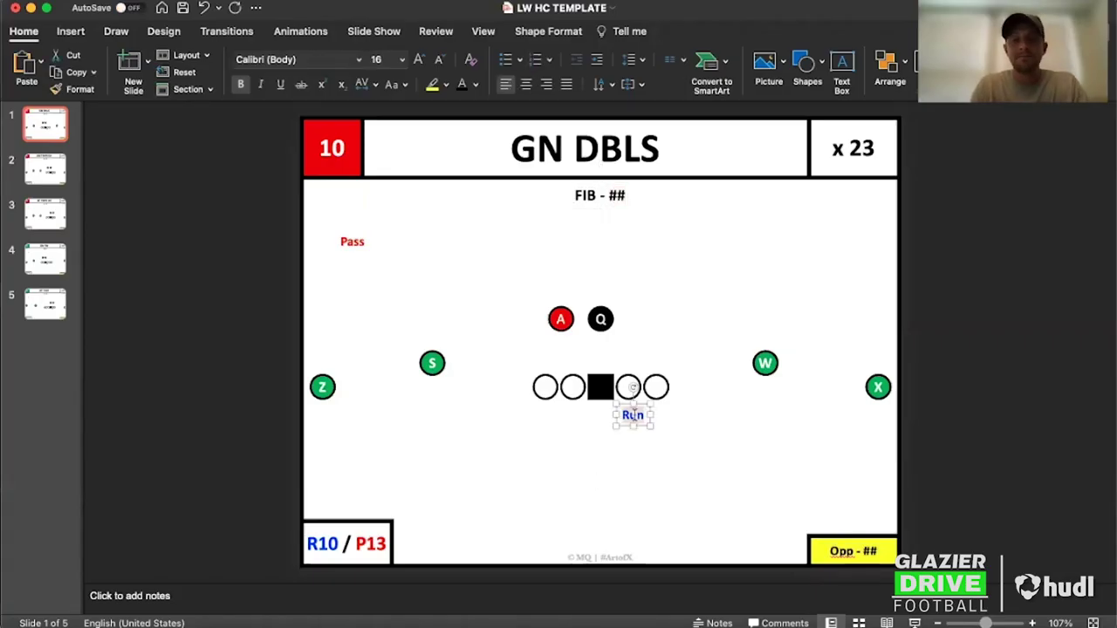
pyautogui.write('G-WRA')
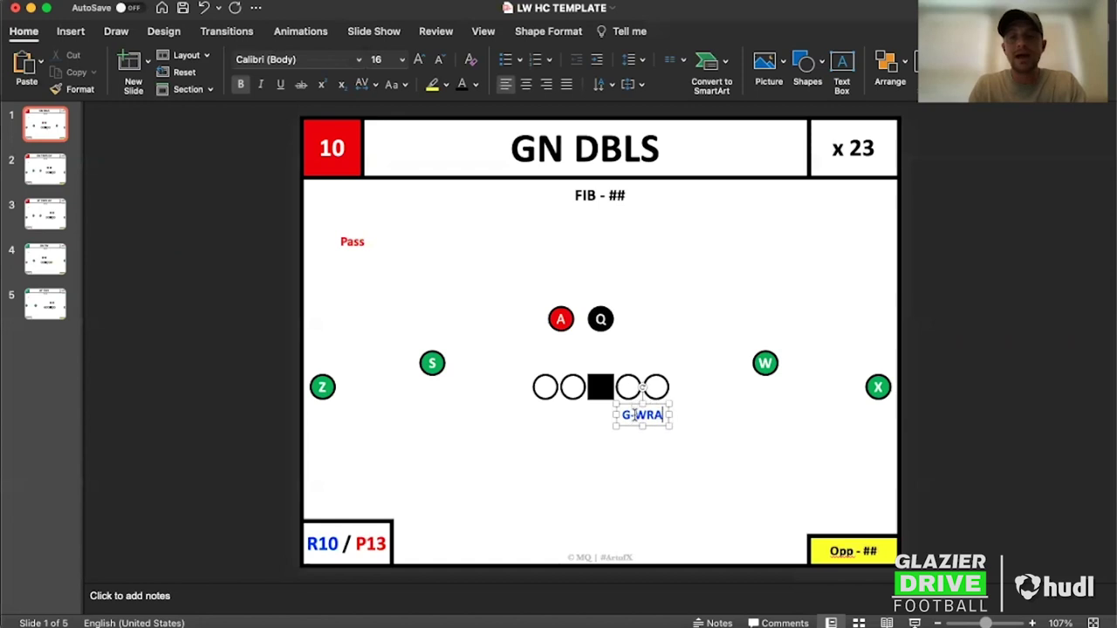
pyautogui.write('P - 4')
pyautogui.press('Return')
pyautogui.write('IZ - 4')
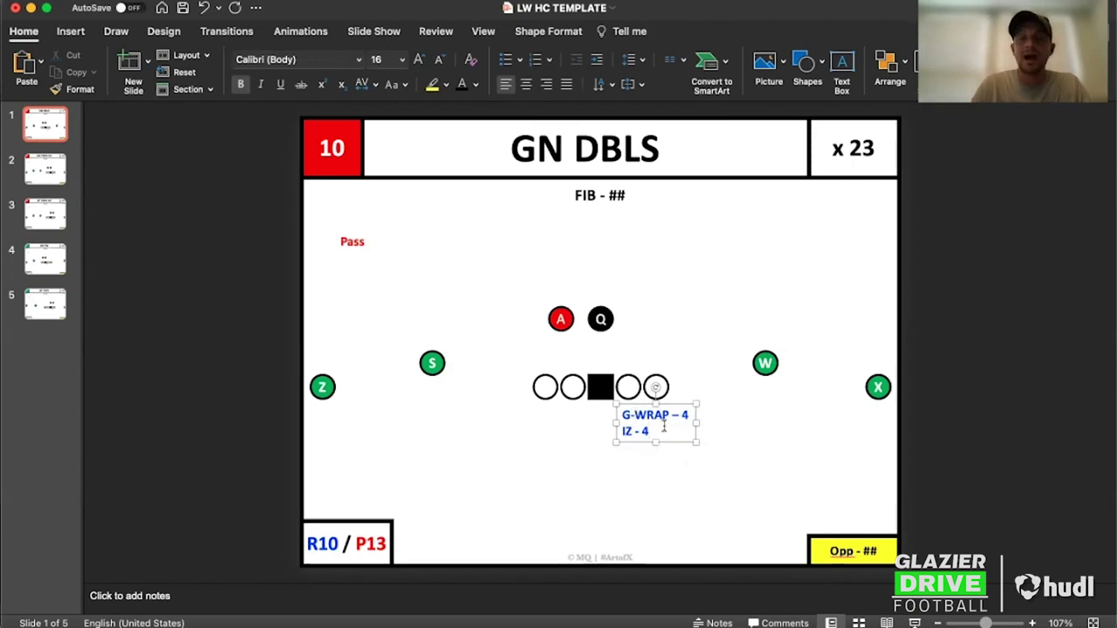
pyautogui.press('Escape')
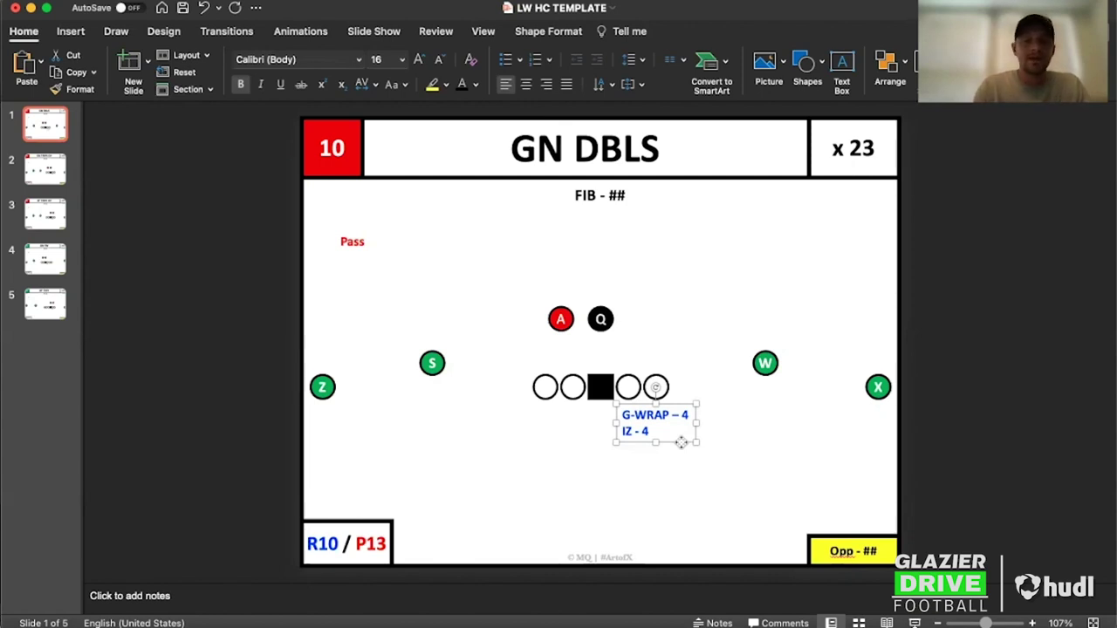
# Duplicate the run-play label just below the original and change the copy's text to SPD OPT - 2.
pyautogui.moveTo(680, 442); pyautogui.dragTo(691, 486)
pyautogui.moveTo(635, 456); pyautogui.dragTo(693, 475)
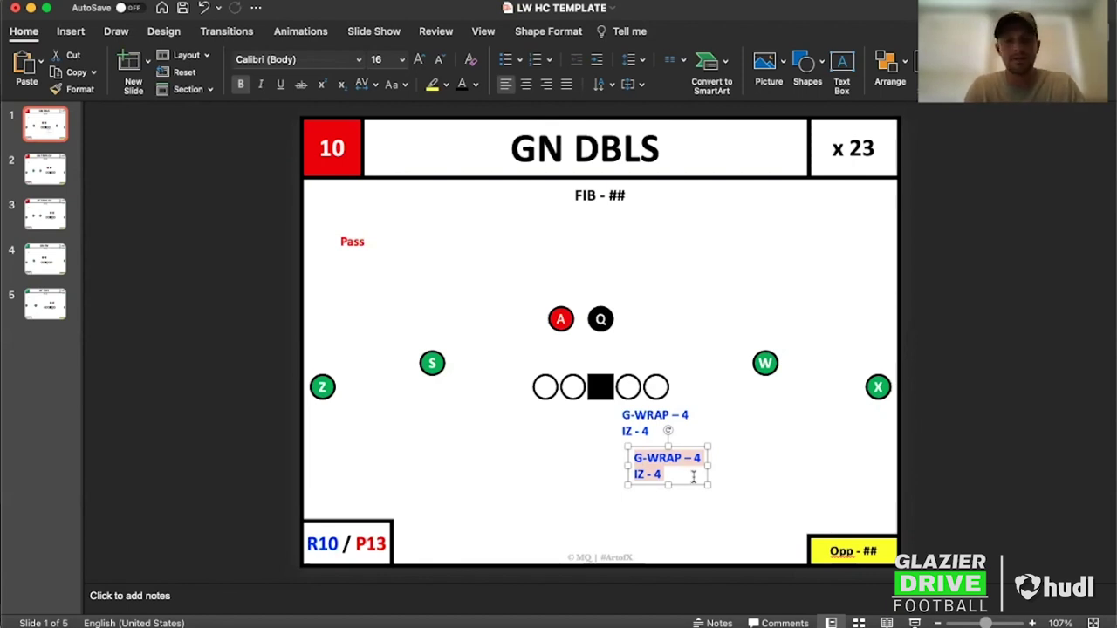
pyautogui.write('SPD')
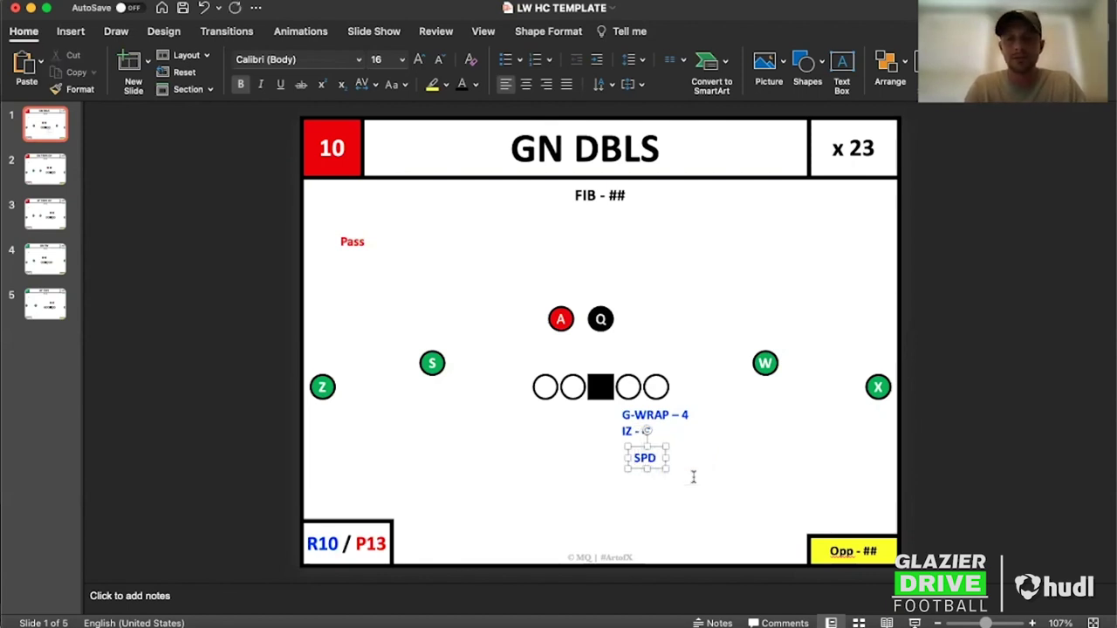
pyautogui.write(' OPT - 2')
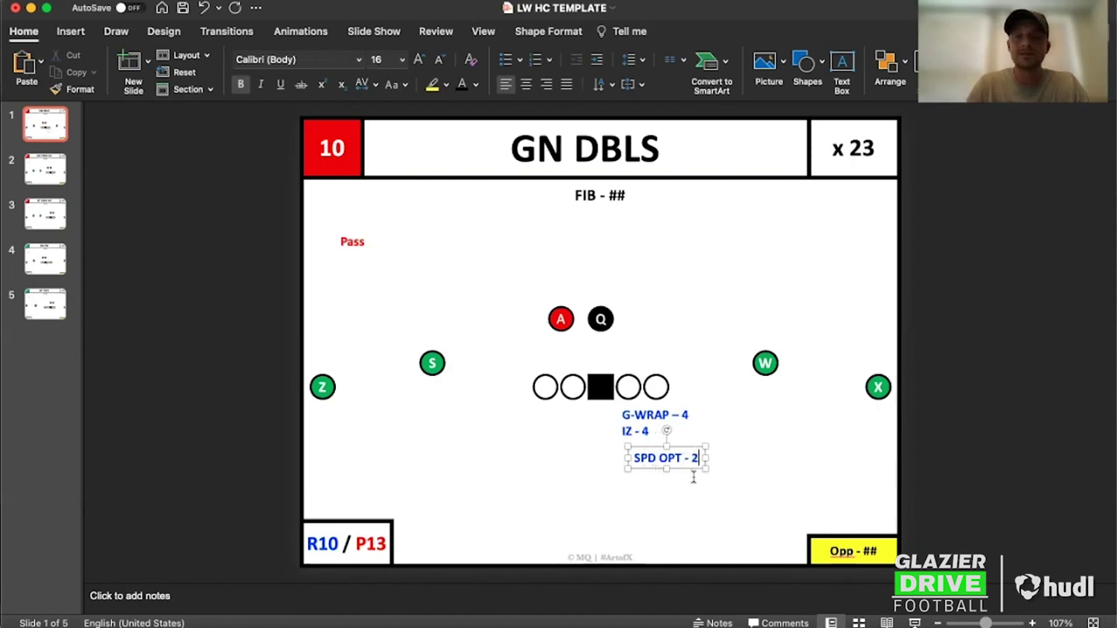
# Move the SPD OPT - 2 label outside the offensive line on the S side, level with the G-WRAP line.
pyautogui.moveTo(693, 466); pyautogui.dragTo(516, 419)
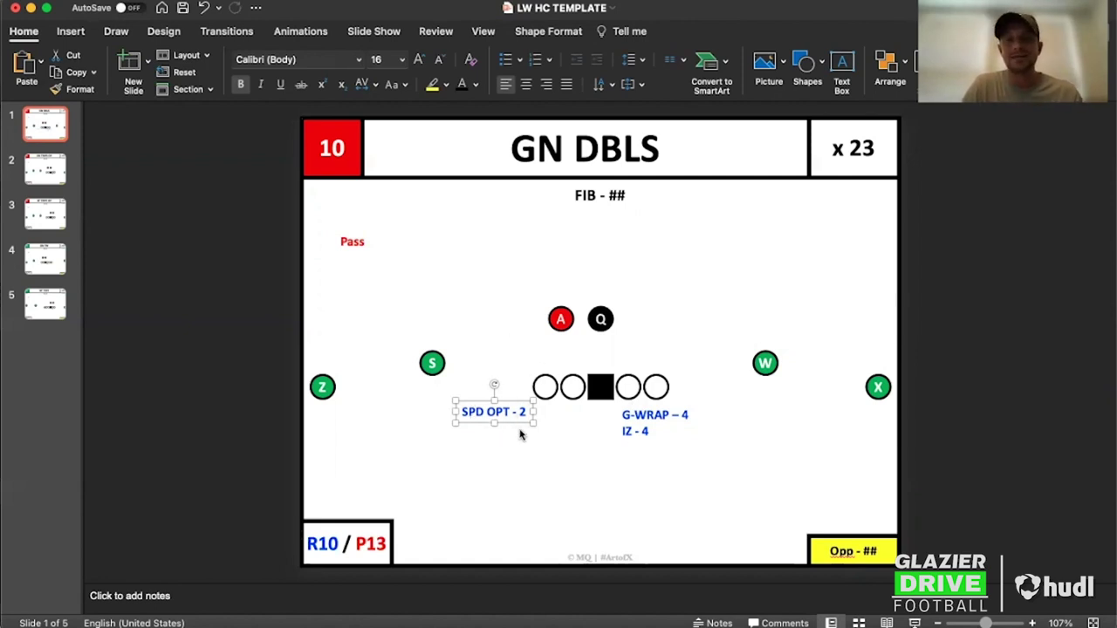
pyautogui.moveTo(518, 435); pyautogui.dragTo(524, 467)
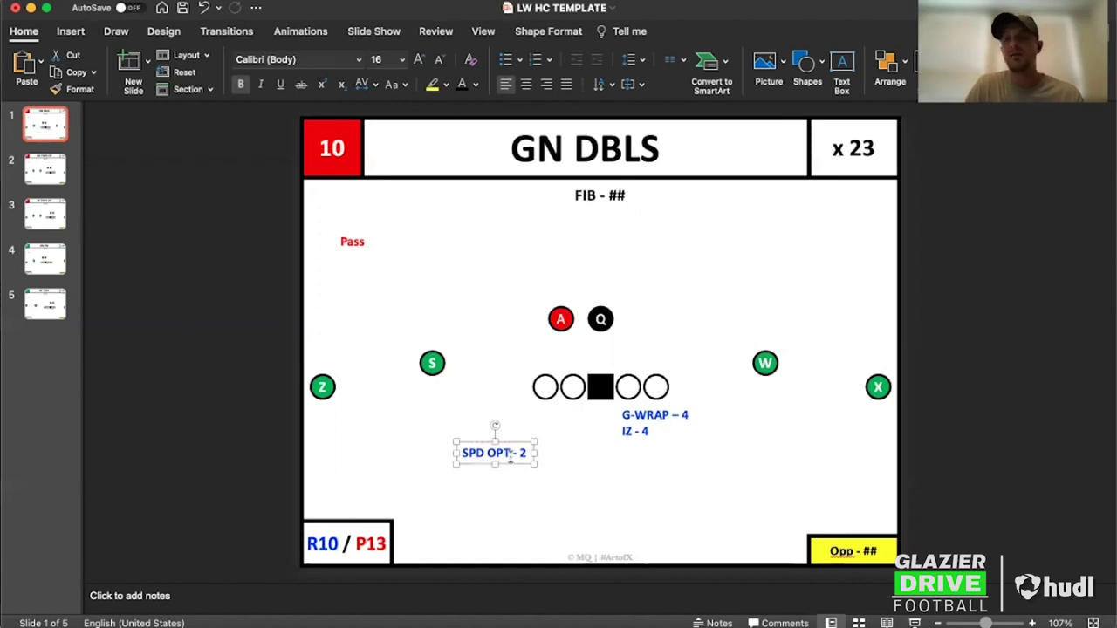
pyautogui.moveTo(516, 460); pyautogui.dragTo(520, 426)
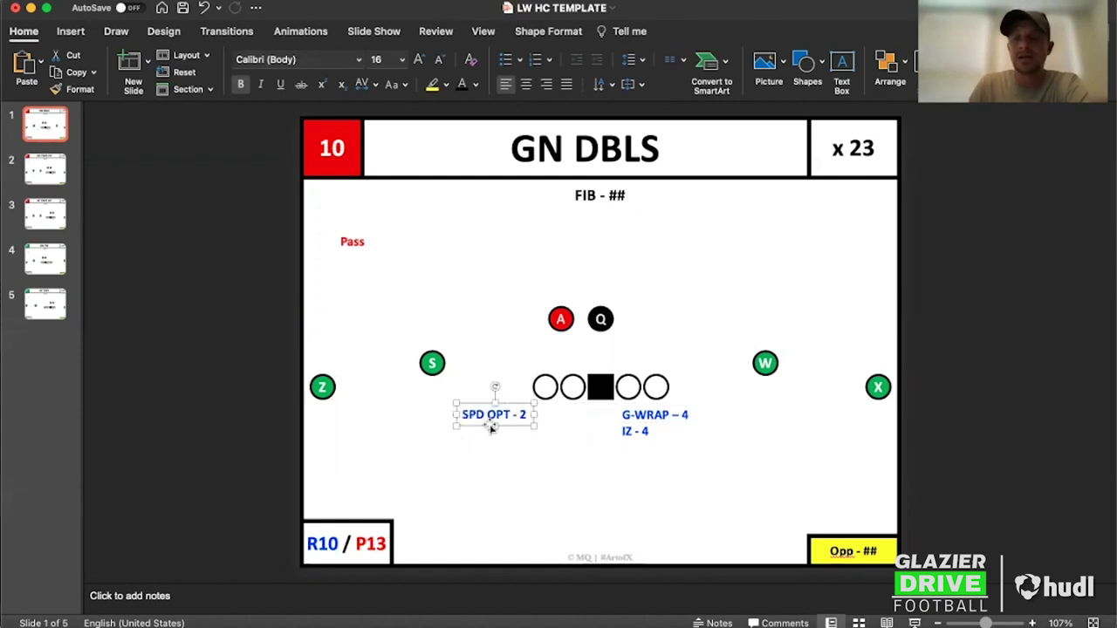
pyautogui.tripleClick(631, 418)
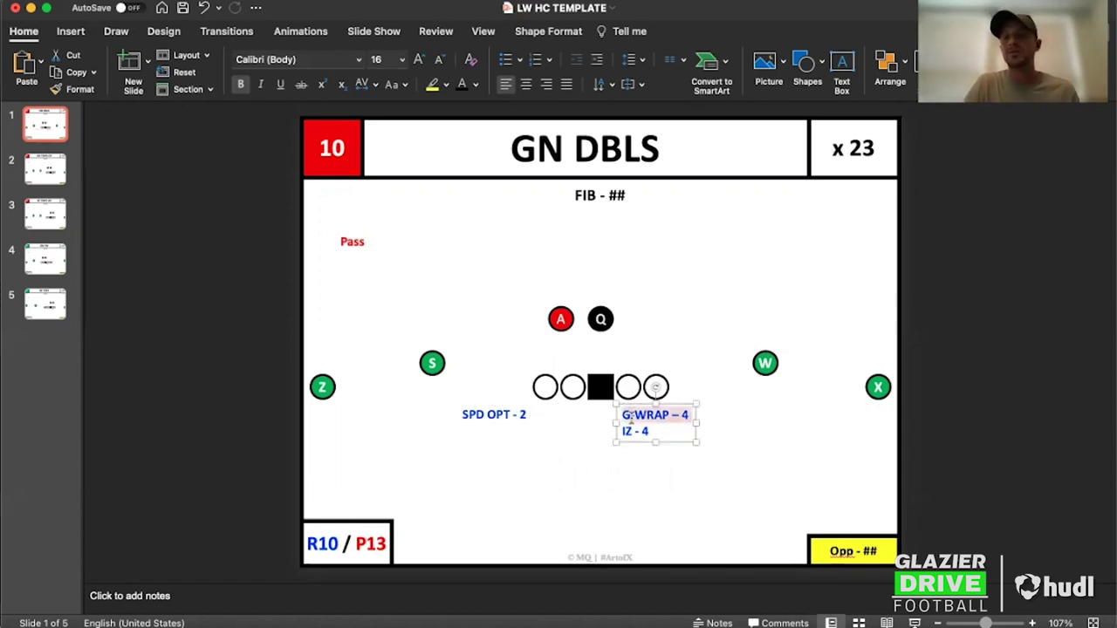
pyautogui.click(650, 431)
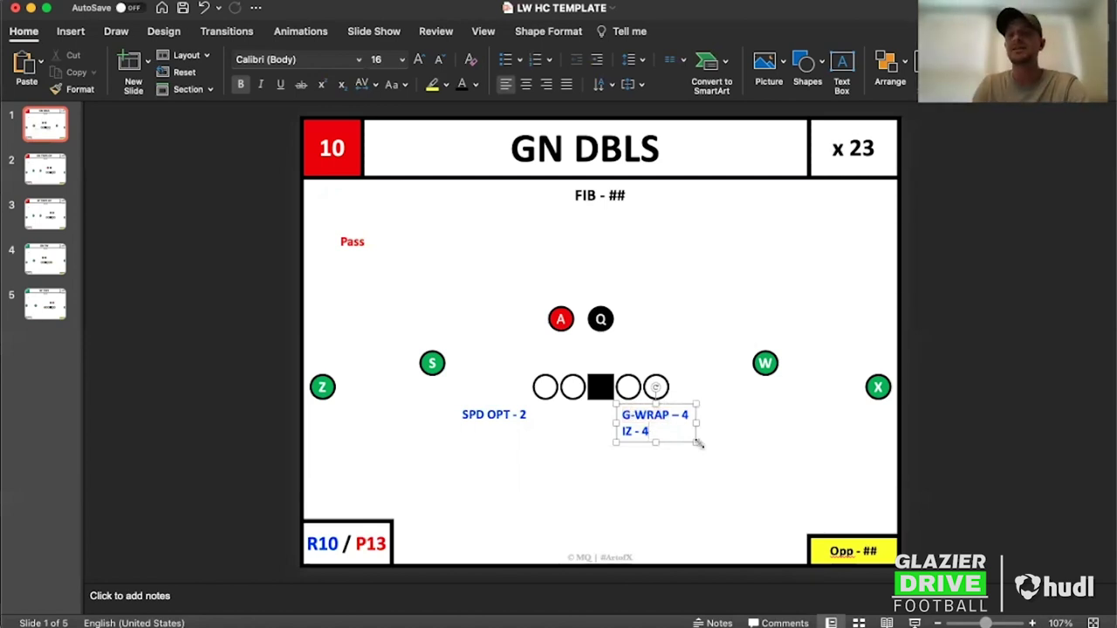
pyautogui.click(737, 443)
# Add the prefix SS before G-WRAP in the run-play label.
pyautogui.tripleClick(640, 420)
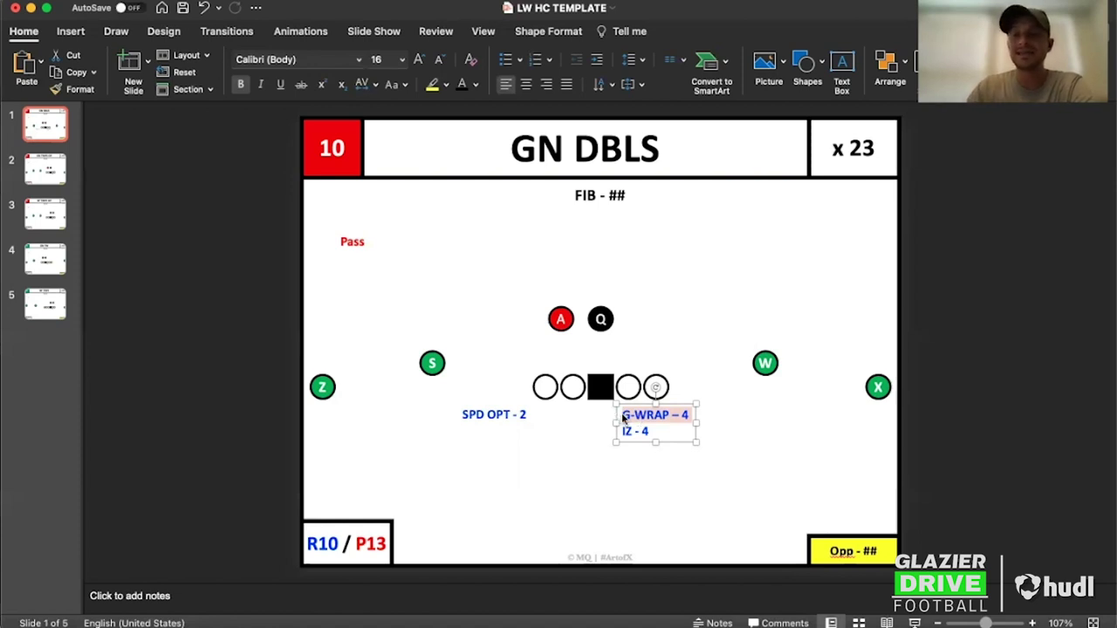
pyautogui.click(624, 415)
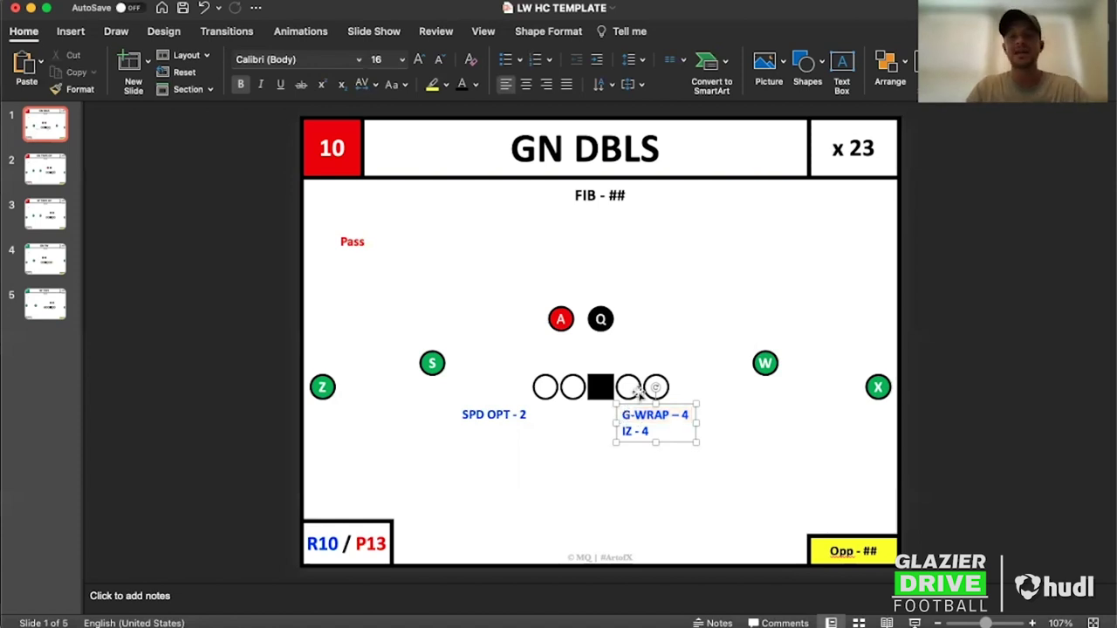
pyautogui.moveTo(627, 373); pyautogui.dragTo(626, 373)
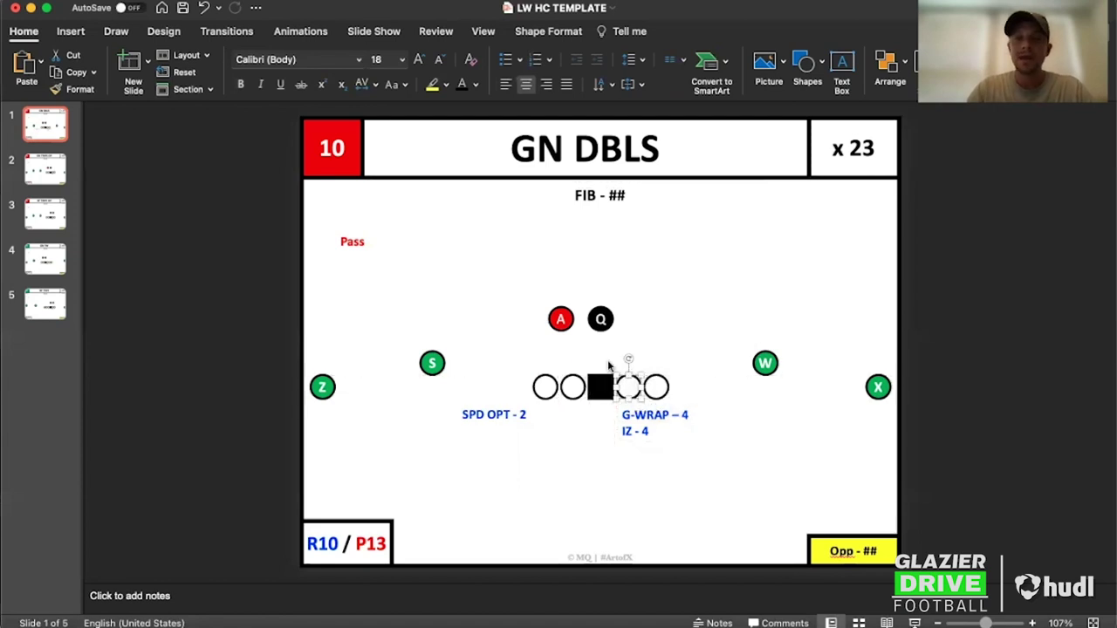
pyautogui.click(623, 416)
pyautogui.write('SS')
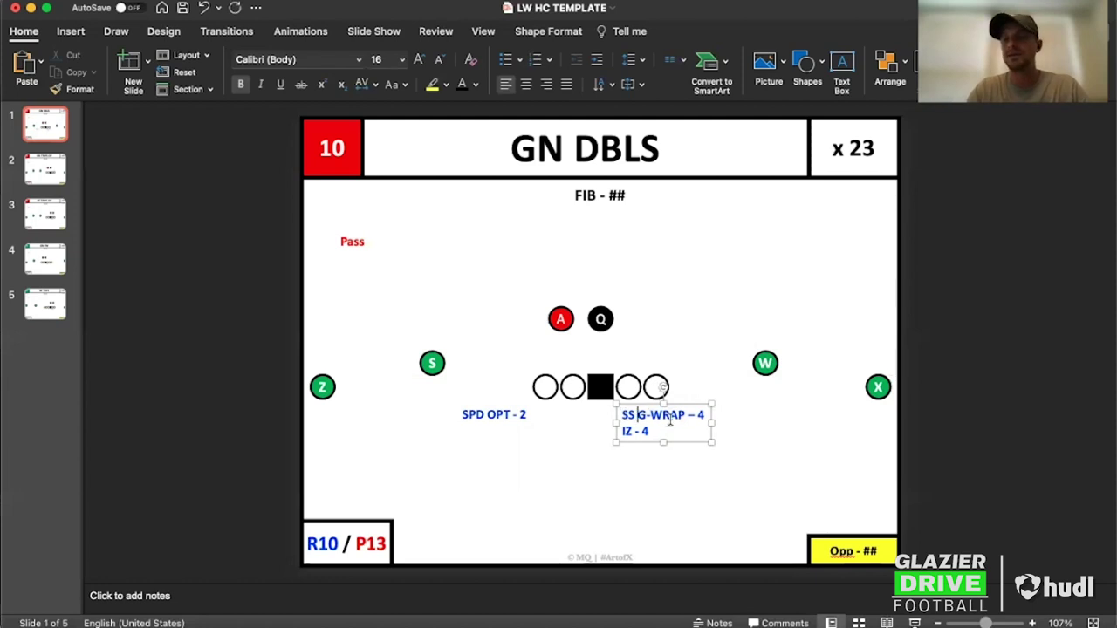
# Remove the SS prefix from the G-WRAP line of the run-play label on the slide.
pyautogui.press('BackSpace')
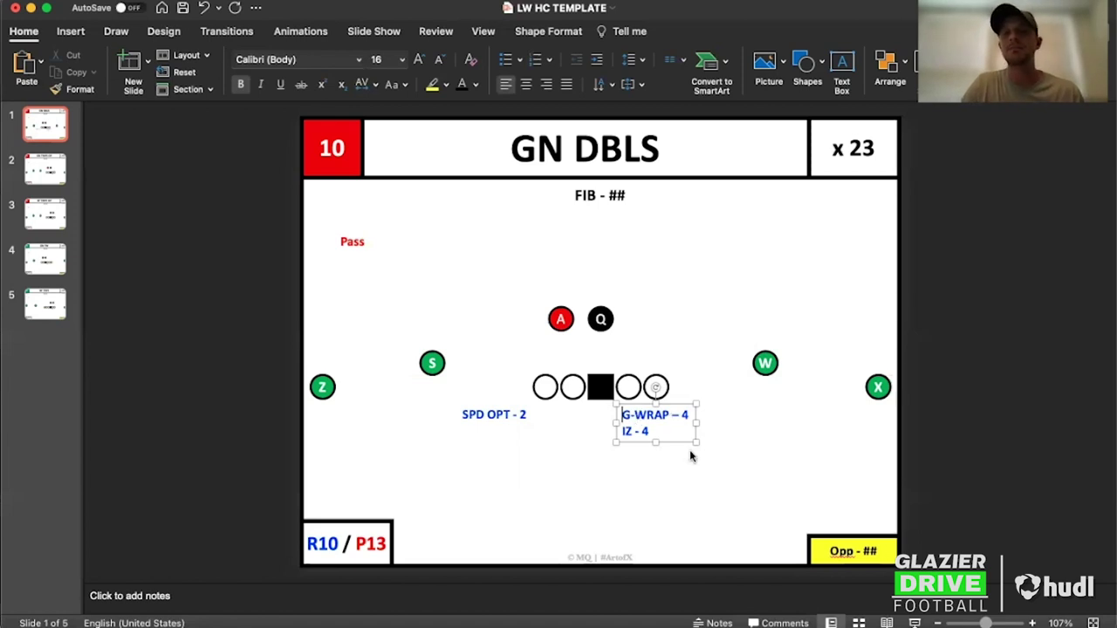
pyautogui.click(690, 455)
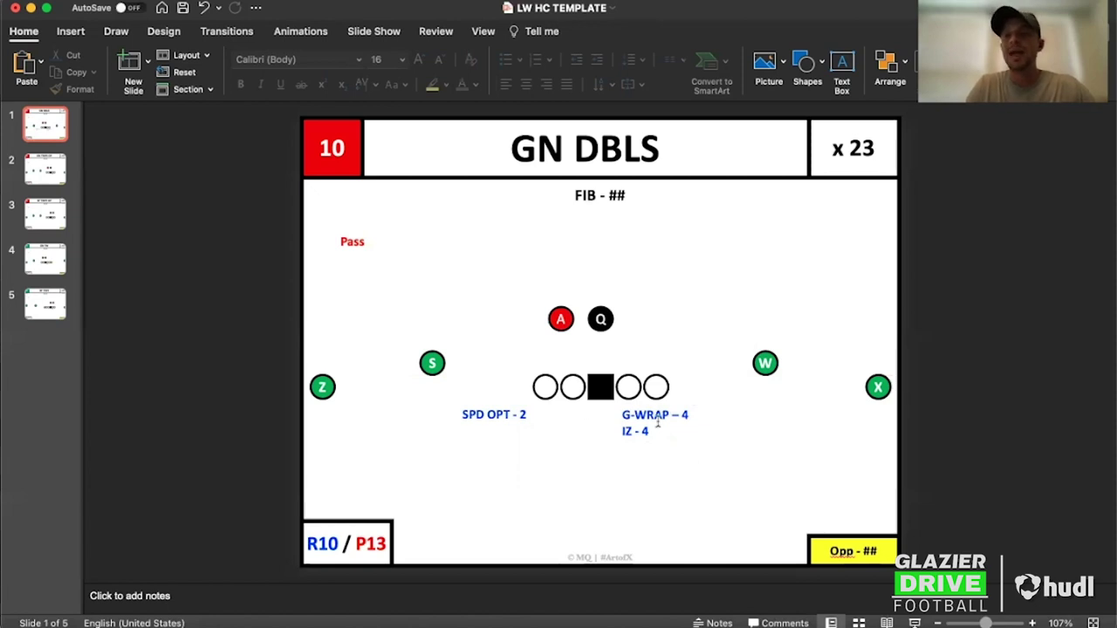
pyautogui.click(657, 420)
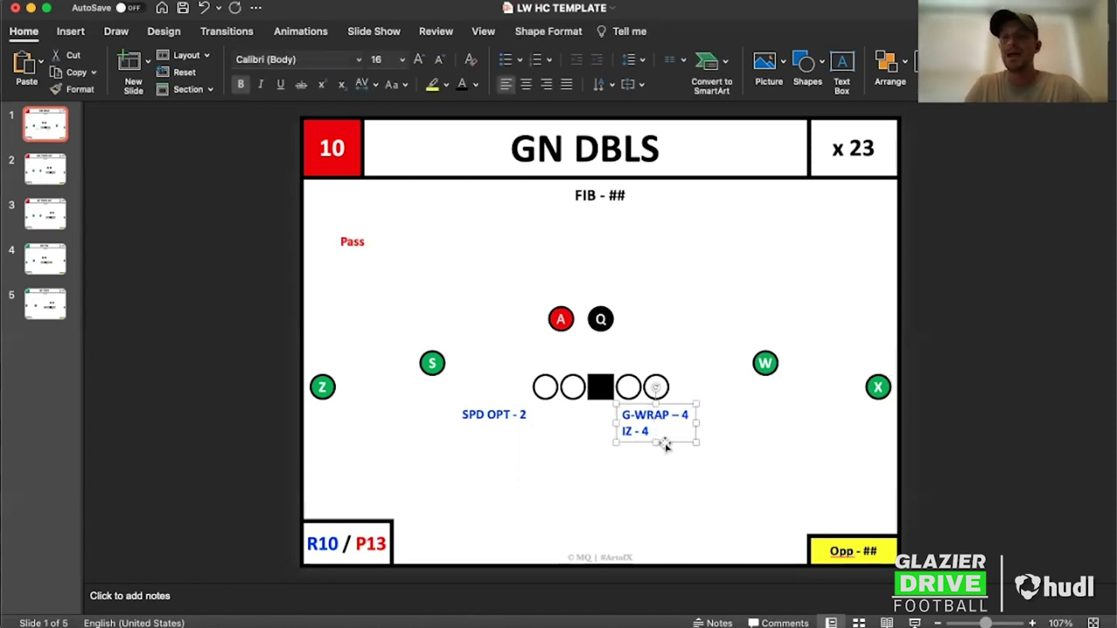
pyautogui.tripleClick(656, 416)
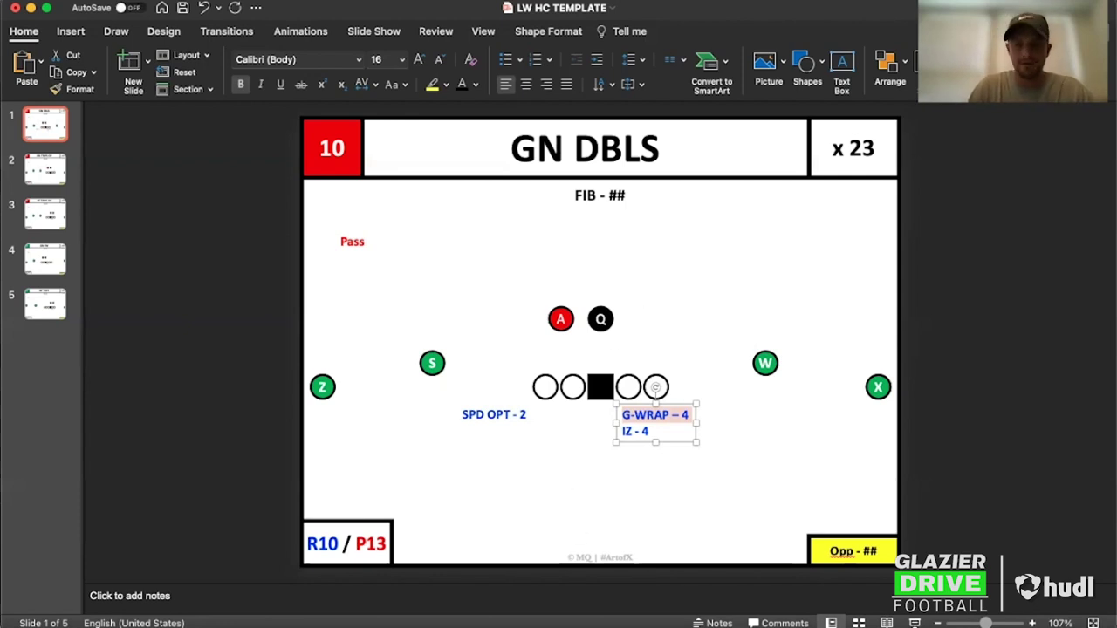
# Switch to Hudl, filter the plays to G WRAP and set the Tendencies layout to Right so the clips show beside it.
pyautogui.press('super+Tab')
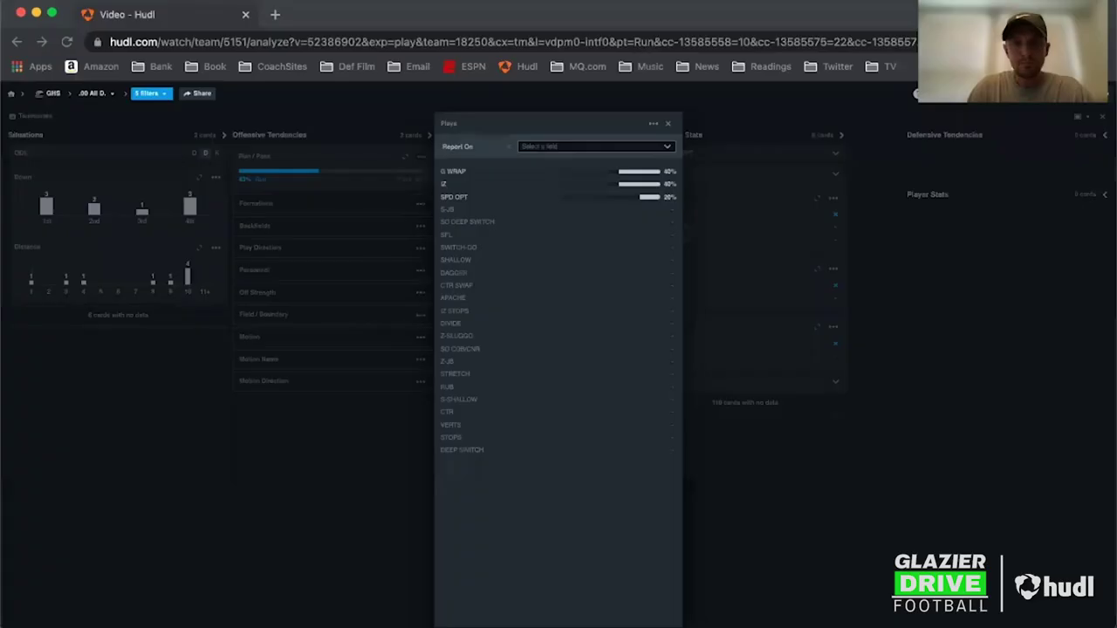
pyautogui.click(643, 175)
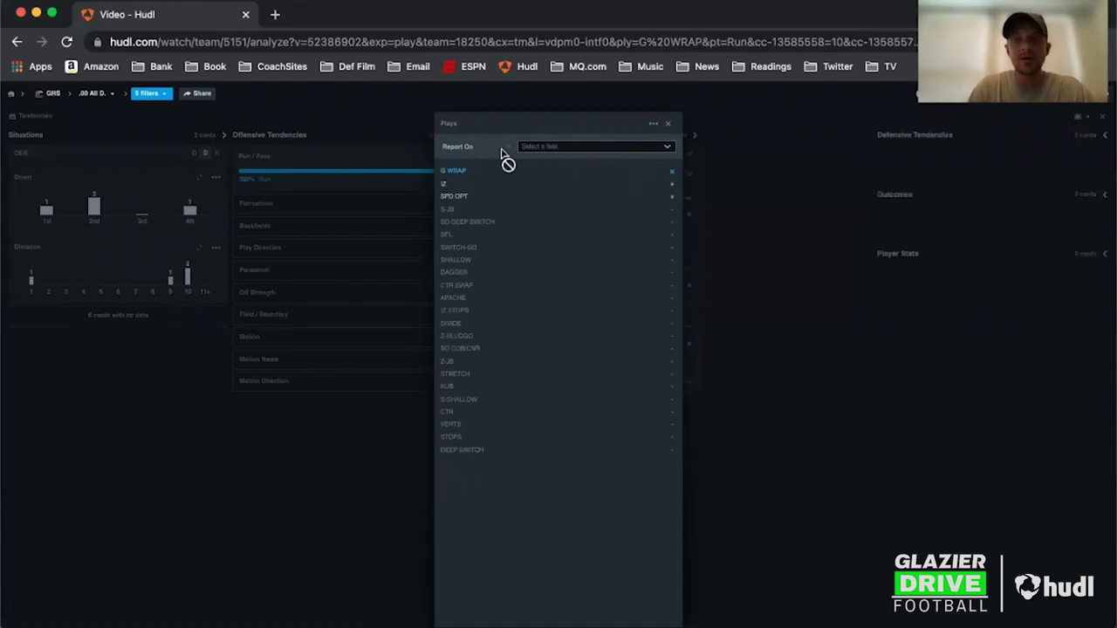
pyautogui.click(671, 128)
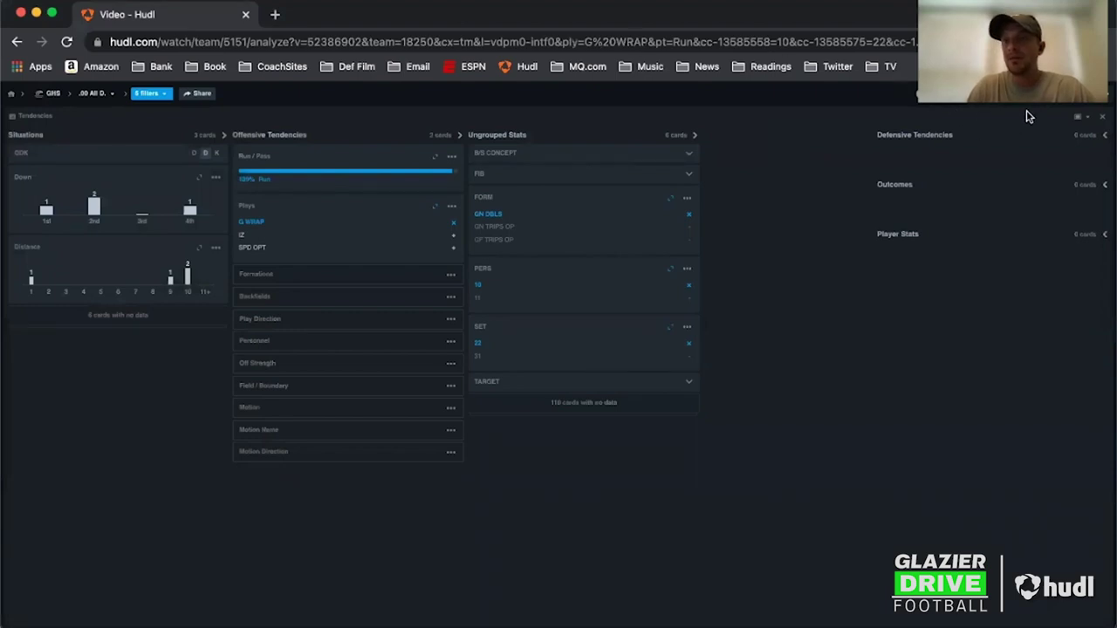
pyautogui.click(1080, 116)
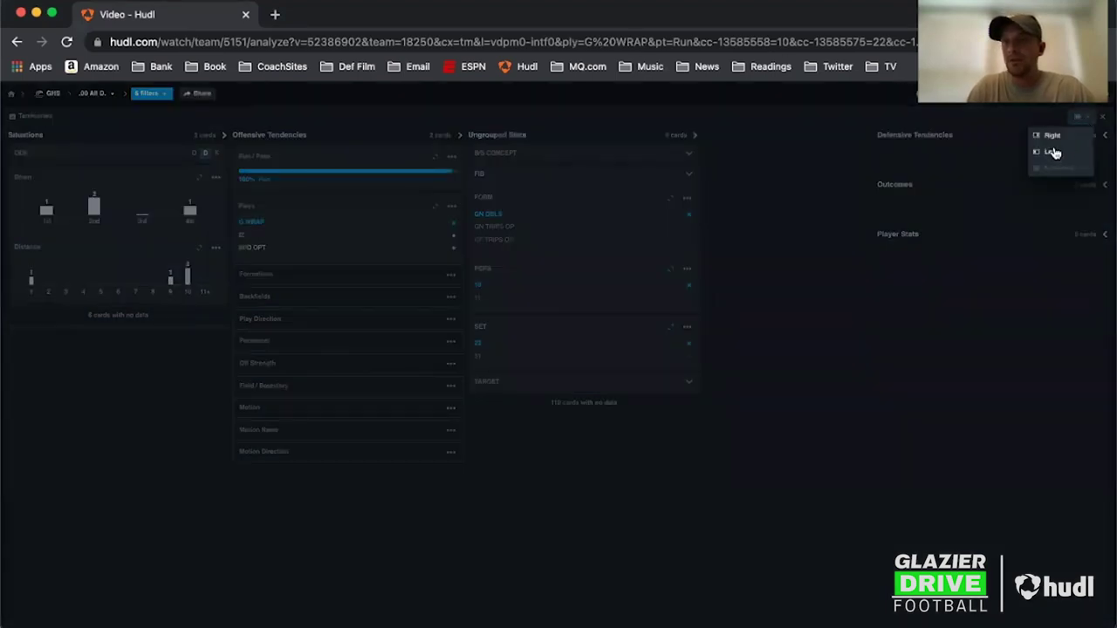
pyautogui.click(1052, 138)
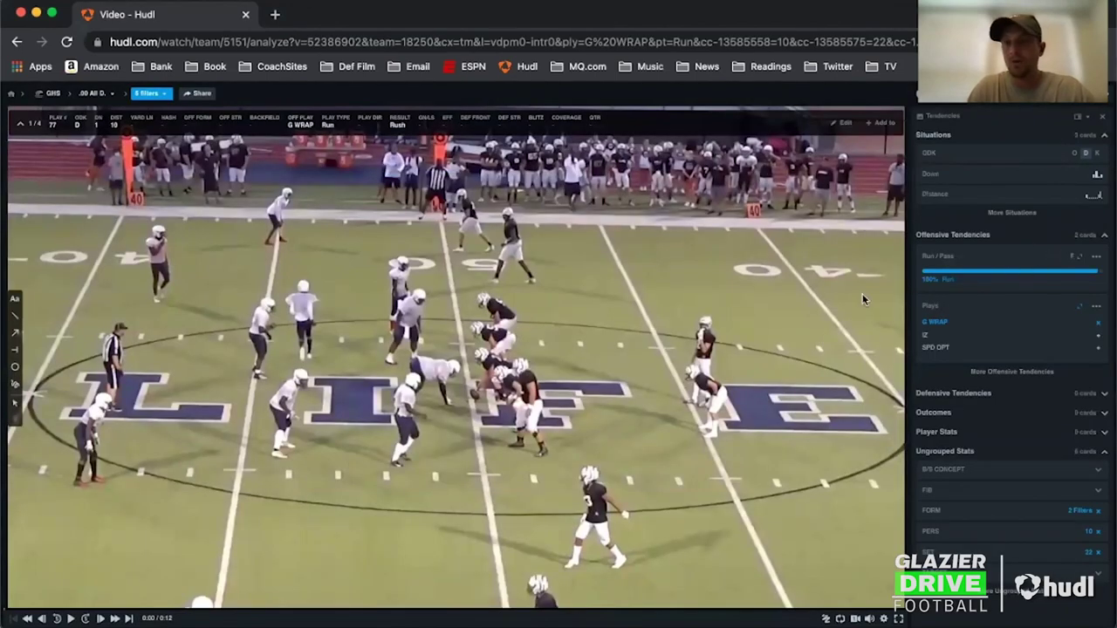
# Watch each of the filtered G WRAP clips in turn, pausing on the last one.
pyautogui.click(70, 618)
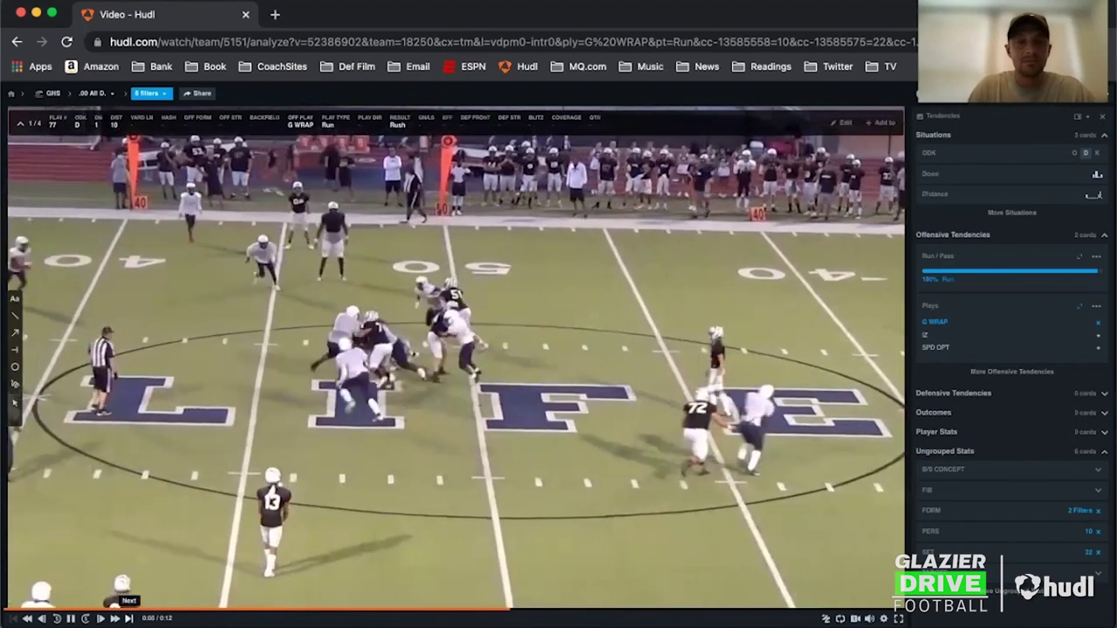
pyautogui.click(128, 618)
pyautogui.click(128, 617)
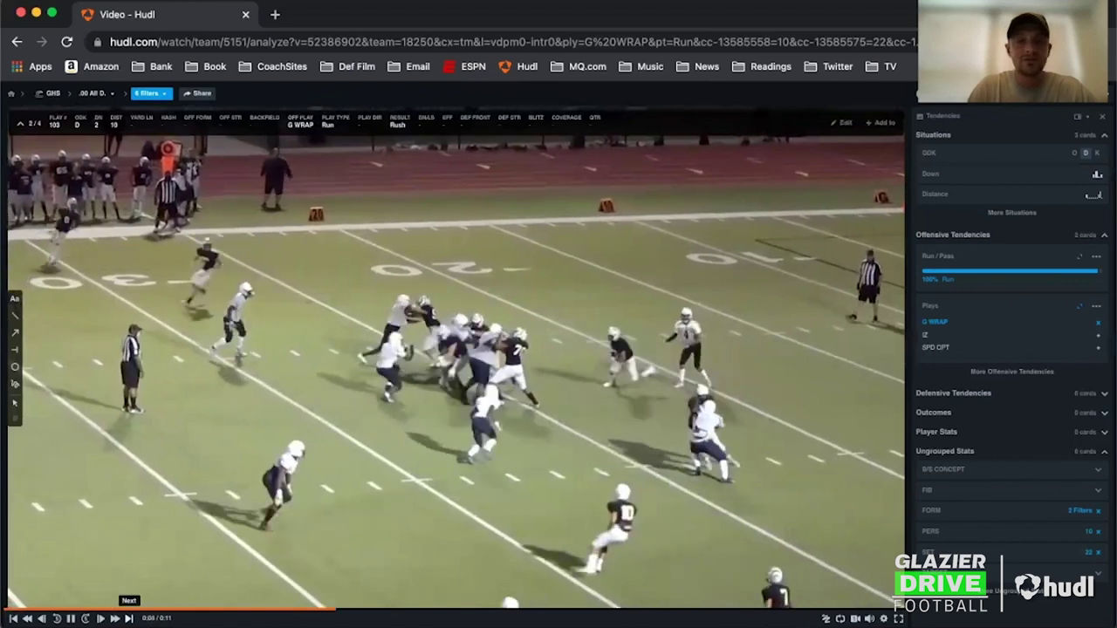
pyautogui.click(128, 618)
pyautogui.click(128, 618)
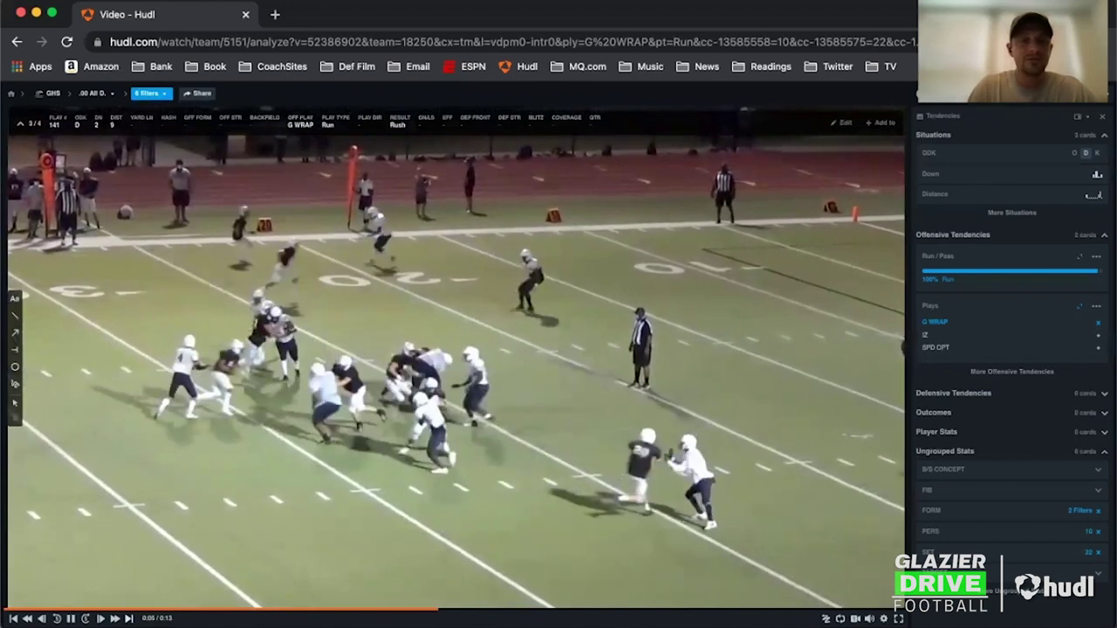
pyautogui.click(128, 617)
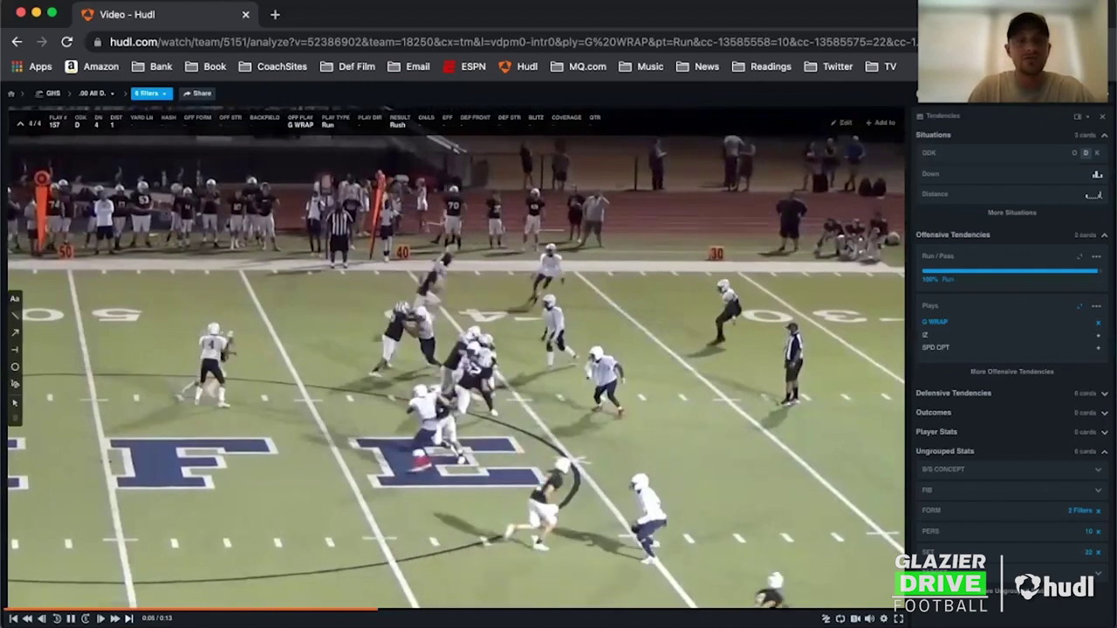
pyautogui.click(71, 618)
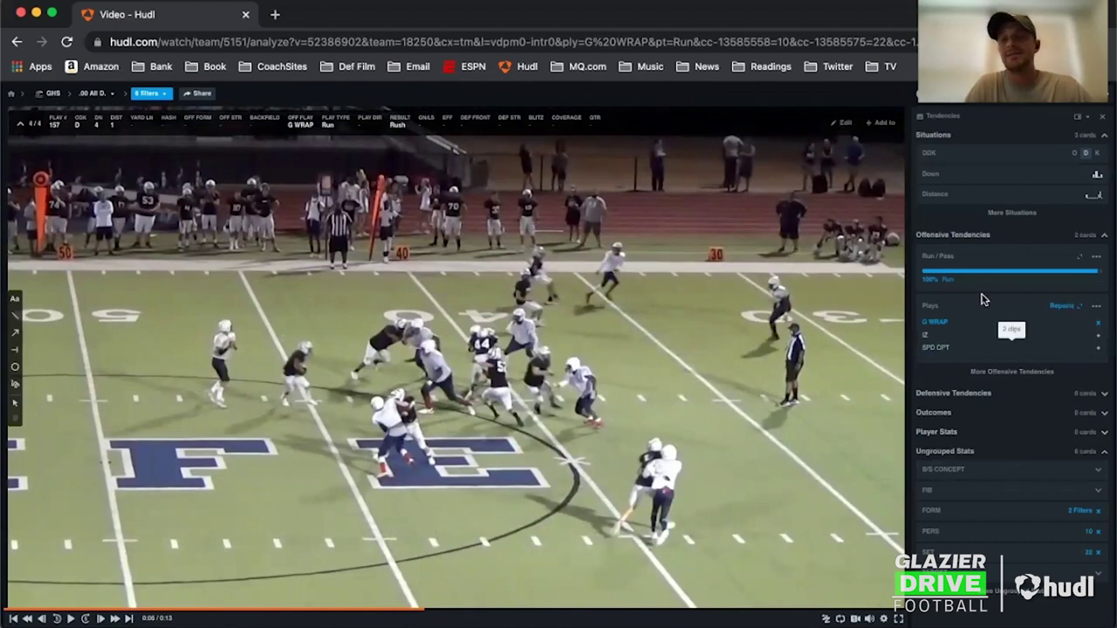
# Return the Tendencies view to Fullscreen and remove the G WRAP play filter and the Run play-type filter.
pyautogui.click(1079, 117)
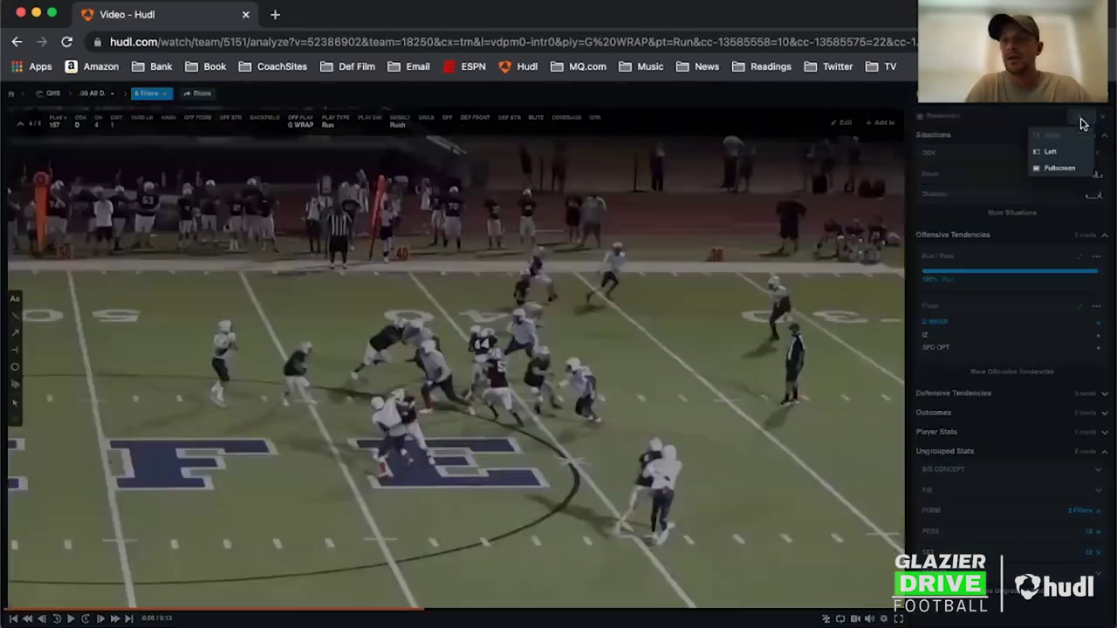
pyautogui.click(1055, 171)
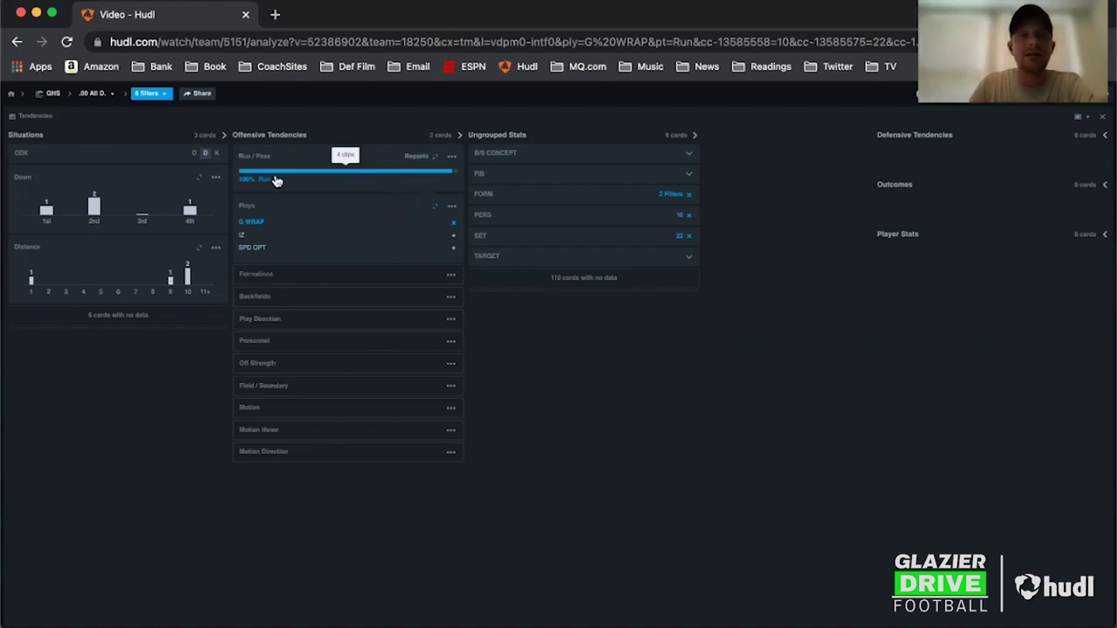
pyautogui.click(154, 94)
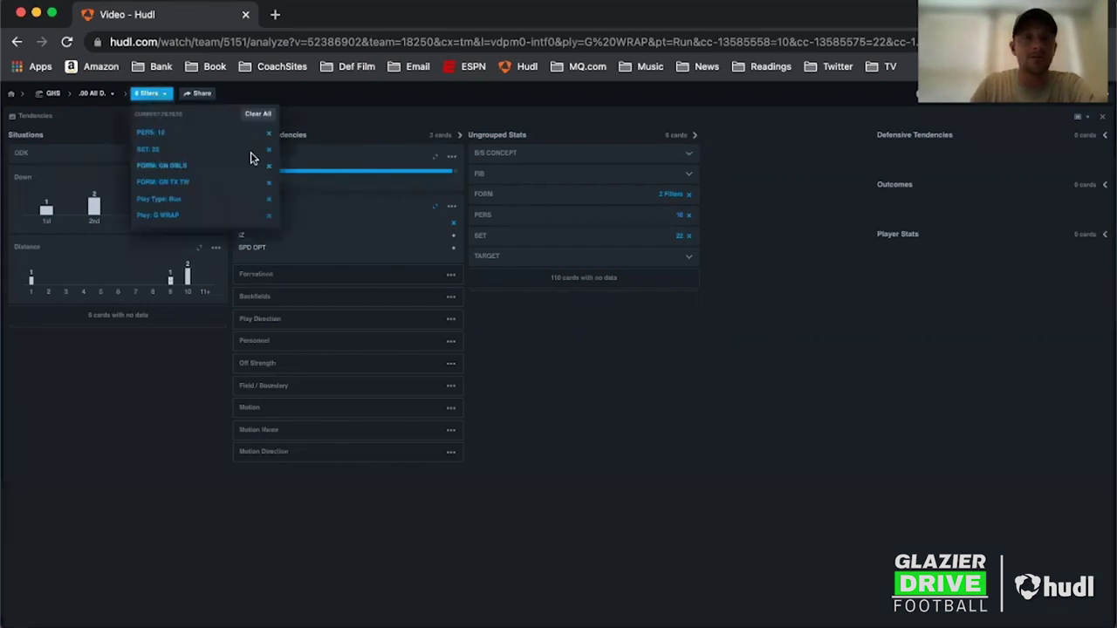
pyautogui.click(268, 218)
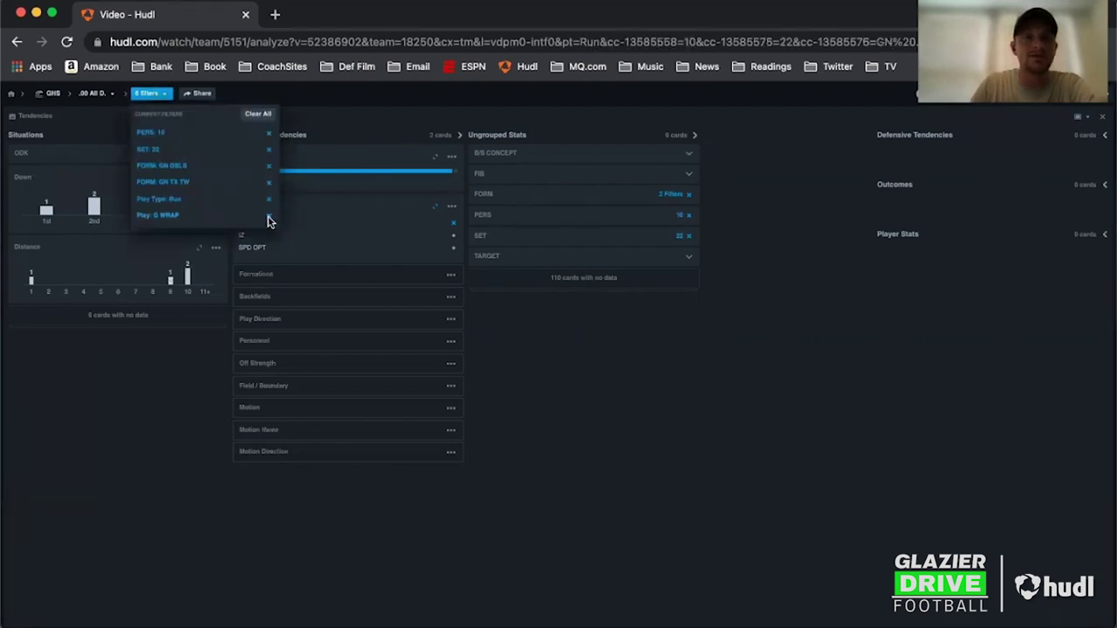
pyautogui.click(270, 201)
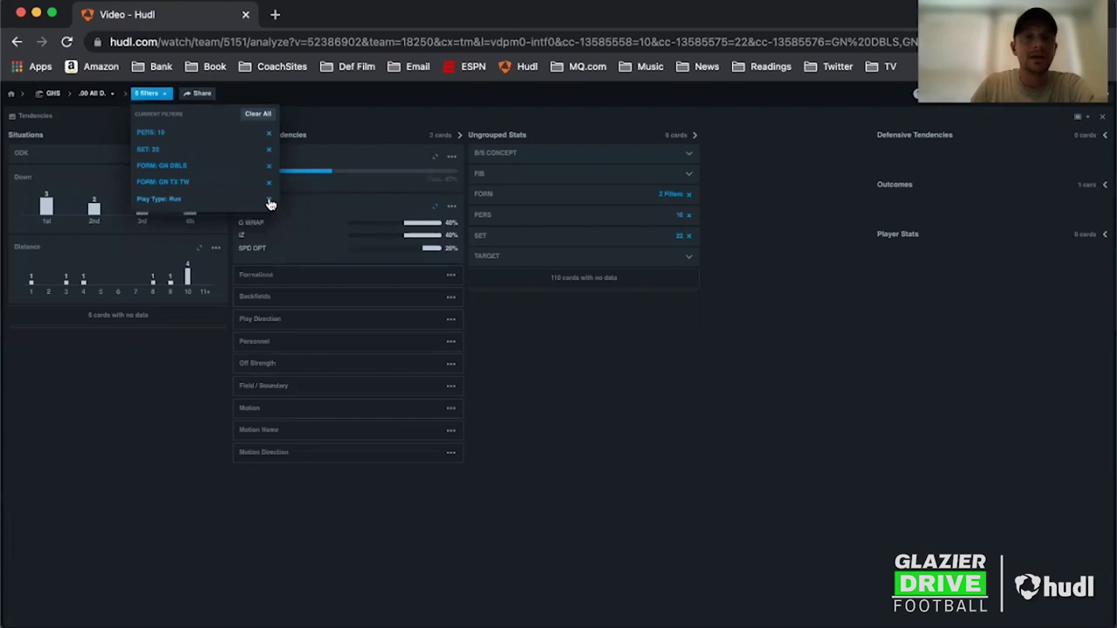
# Filter the tendencies to Pass and expand the Plays report to check the clip counts for SWITCH-GO and Z-JB.
pyautogui.click(425, 177)
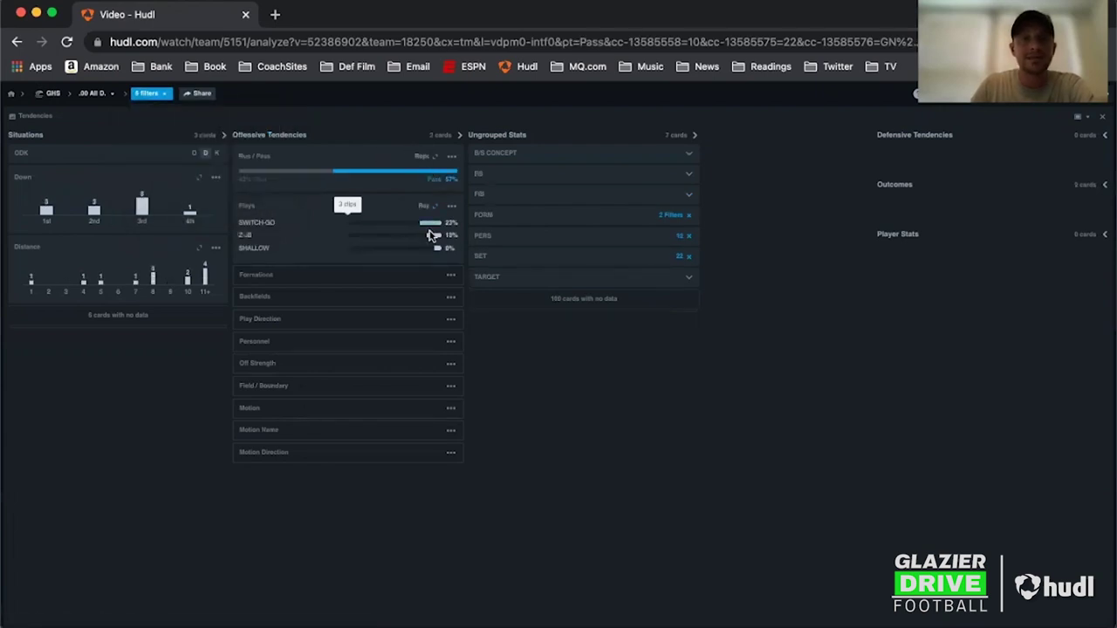
pyautogui.click(429, 211)
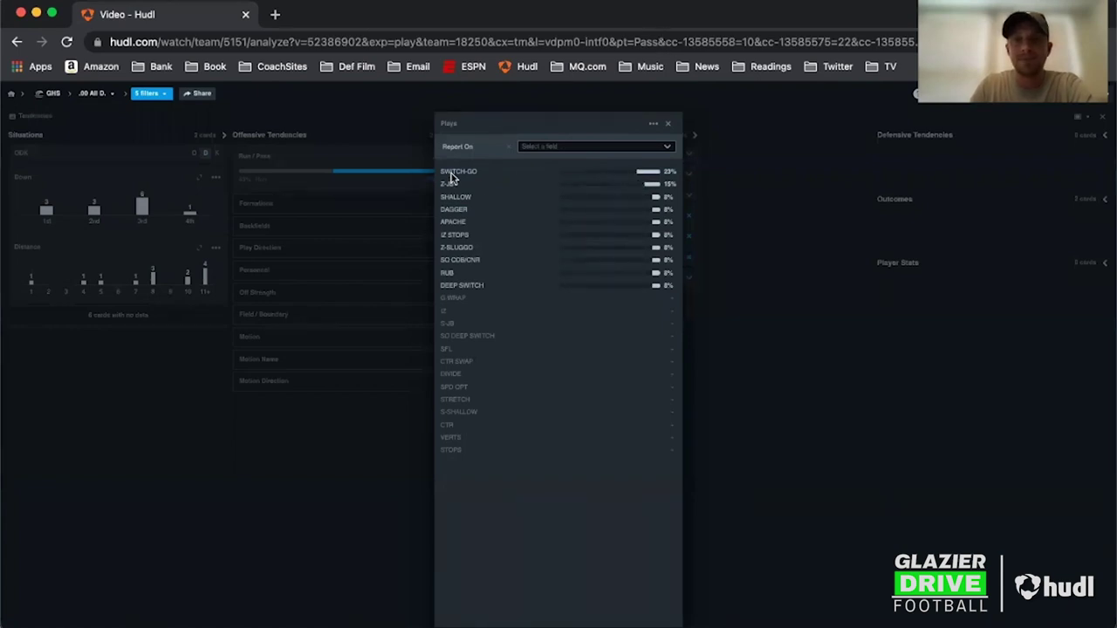
pyautogui.click(648, 174)
pyautogui.click(669, 172)
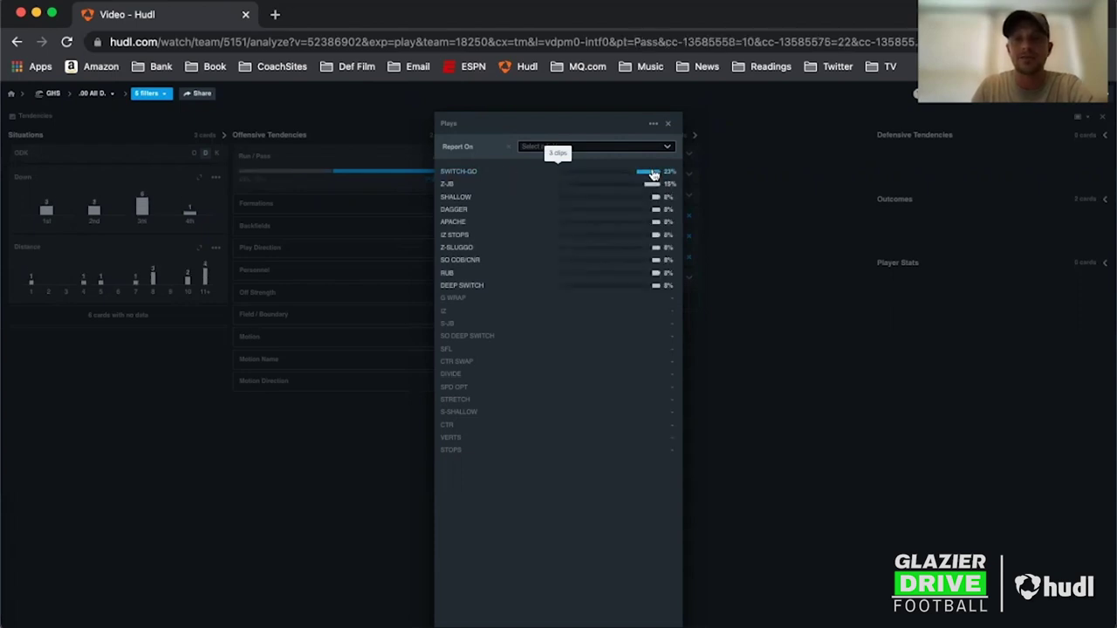
pyautogui.moveTo(654, 192)
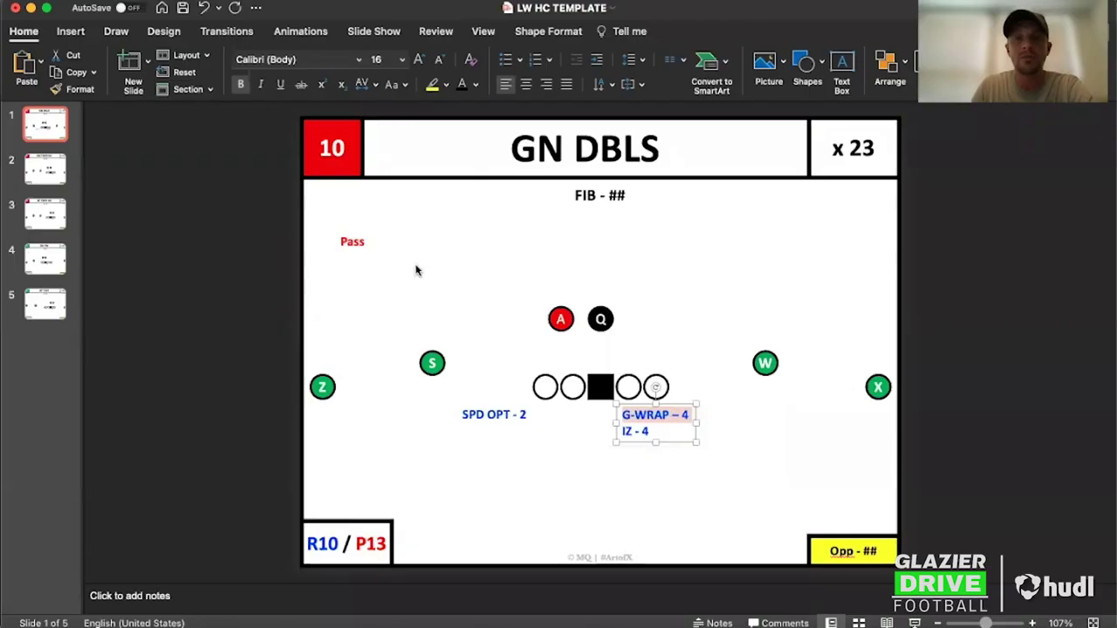
# On the PowerPoint slide, replace the Pass label with the lines SWITCH-GO – 3 and Z-JB – 2, followed by an empty line.
pyautogui.click(354, 241)
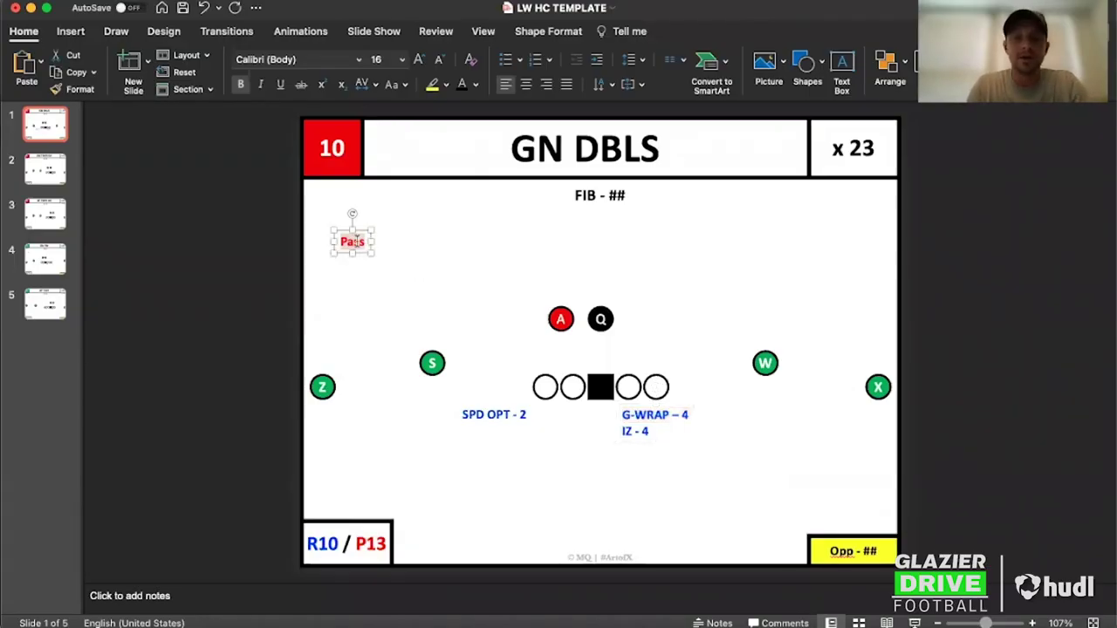
pyautogui.write('SWITCH-GO')
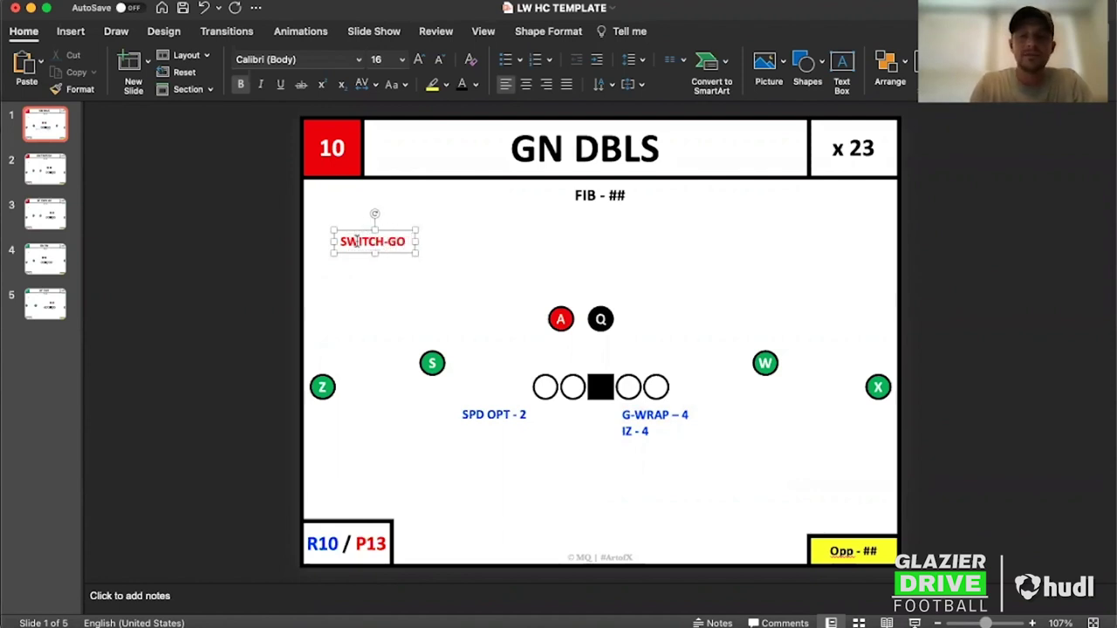
pyautogui.write(' - 3')
pyautogui.press('Return')
pyautogui.write('Z-JB')
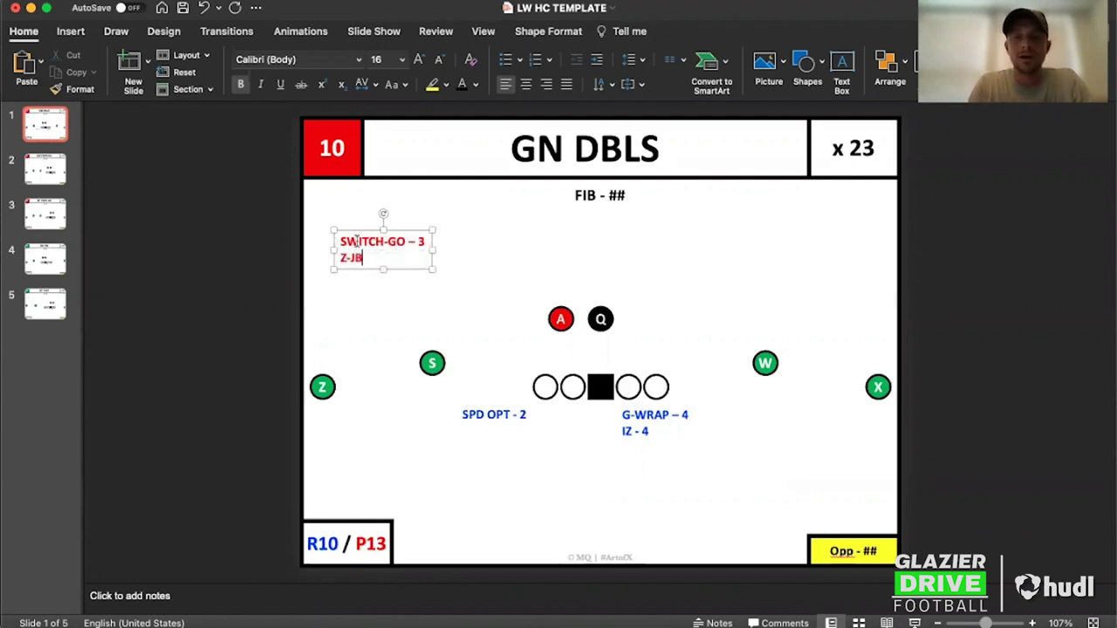
pyautogui.write(' - 2')
pyautogui.press('Return')
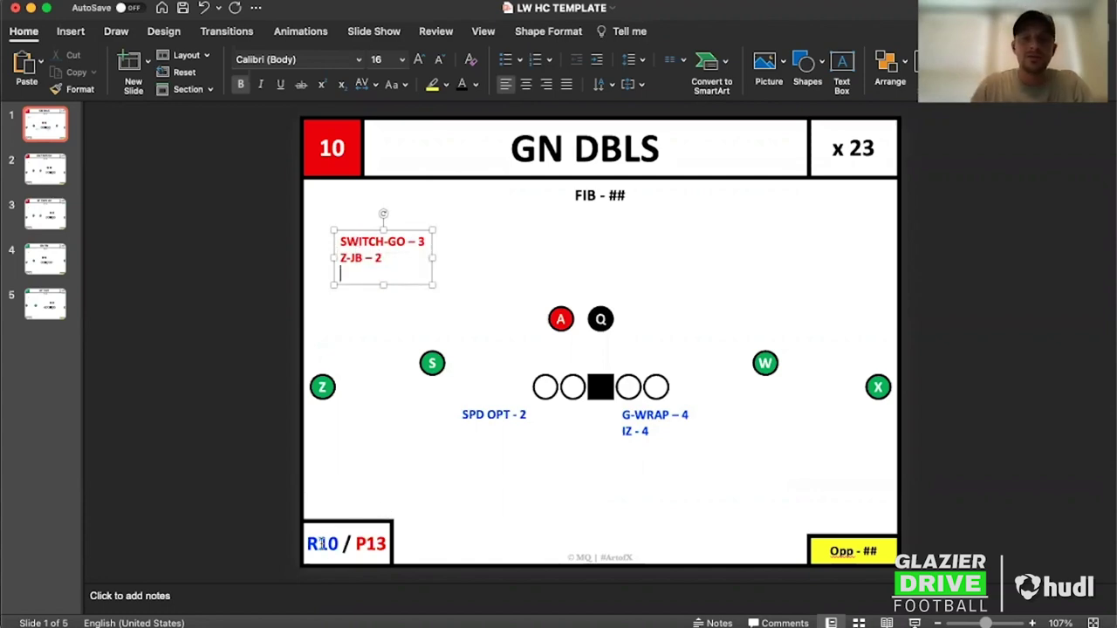
# After checking the Hudl play list, duplicate the pass-play label, change the copy to IZ STOP - 1 and place it beside the A back.
pyautogui.press('super+Tab')
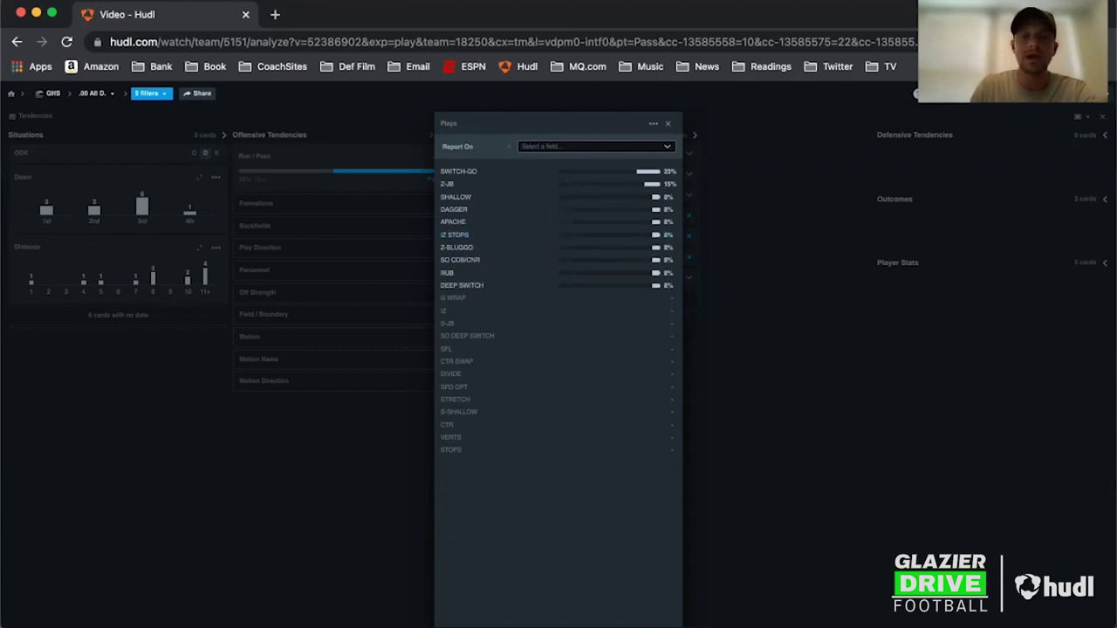
pyautogui.press('super+Tab')
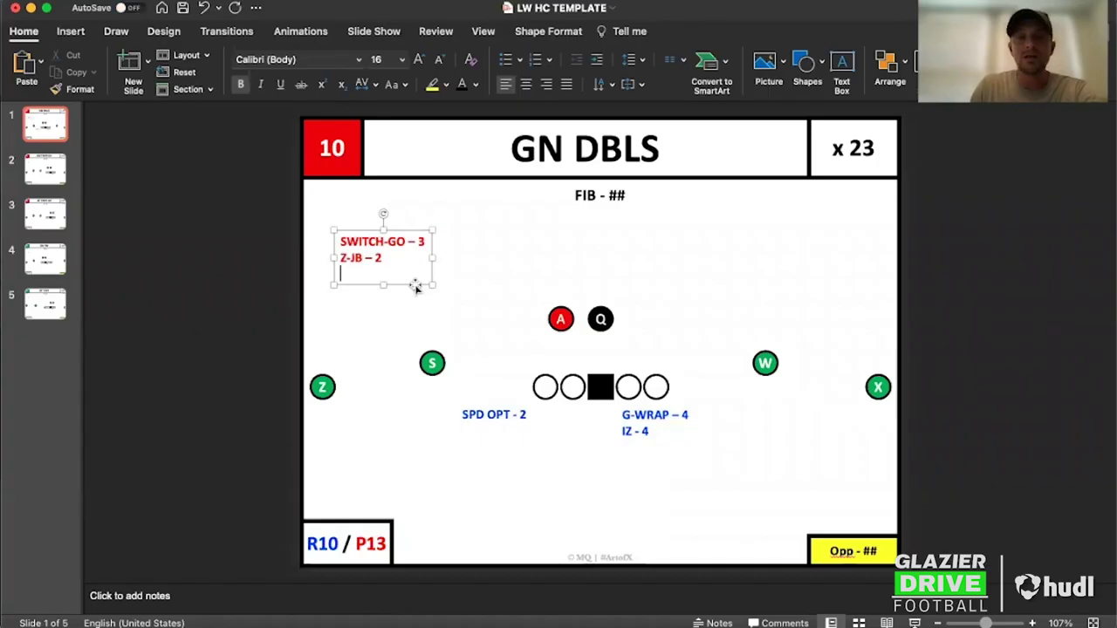
pyautogui.moveTo(416, 283); pyautogui.dragTo(613, 273)
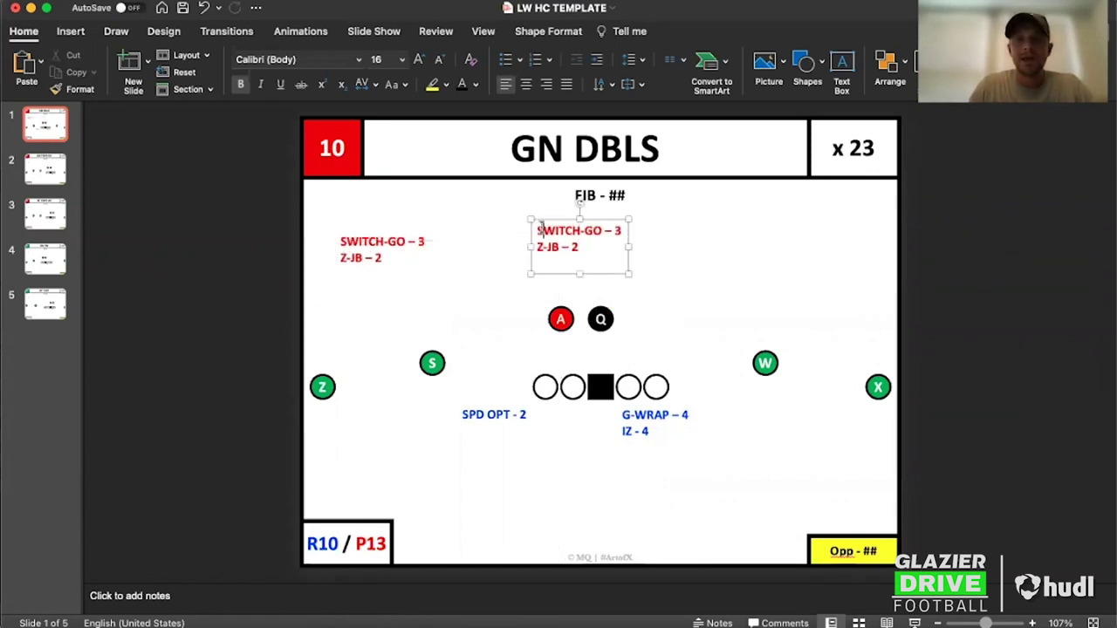
pyautogui.moveTo(538, 227); pyautogui.dragTo(620, 253)
pyautogui.write('IZ STOP - 1')
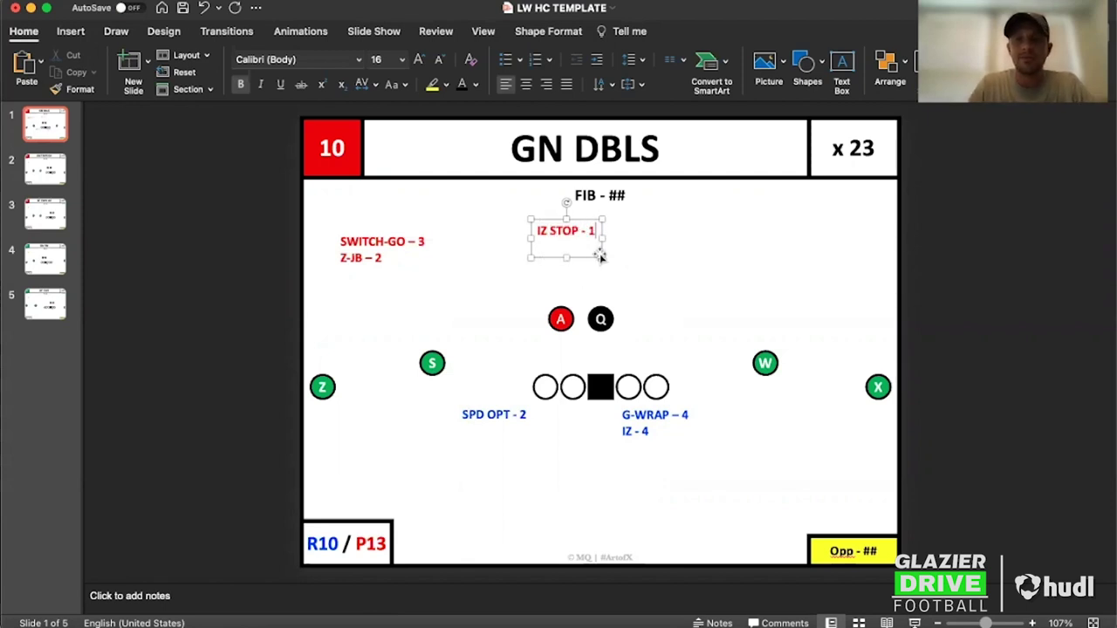
pyautogui.moveTo(591, 262); pyautogui.dragTo(462, 359)
pyautogui.moveTo(463, 357); pyautogui.dragTo(511, 345)
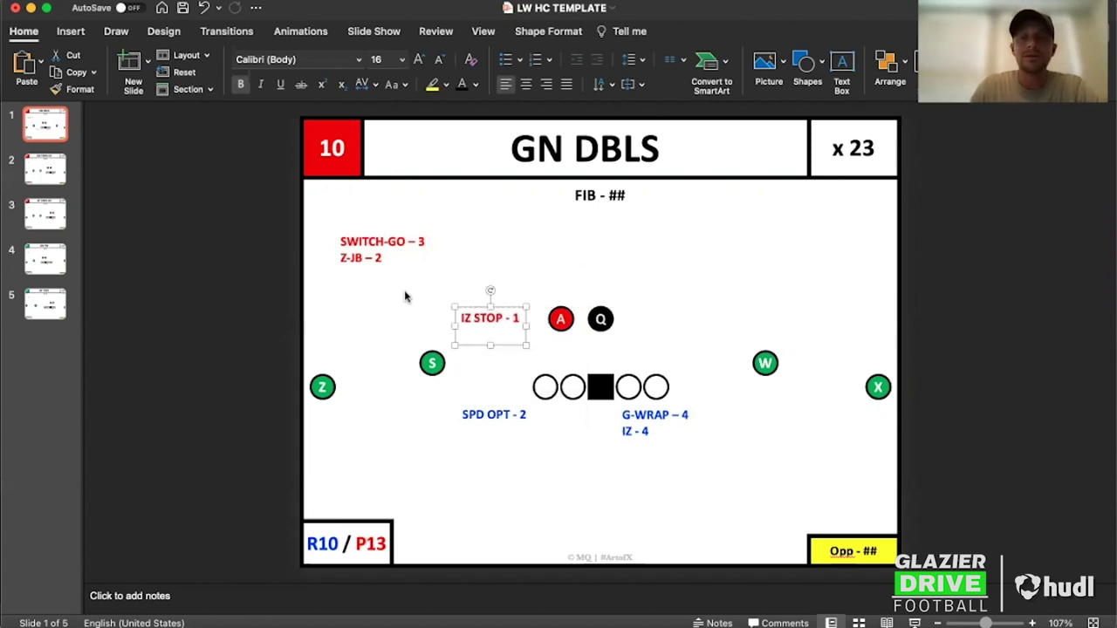
# Add REV. PASS - 1 as the third line of the pass-play label, below Z-JB – 2.
pyautogui.click(385, 258)
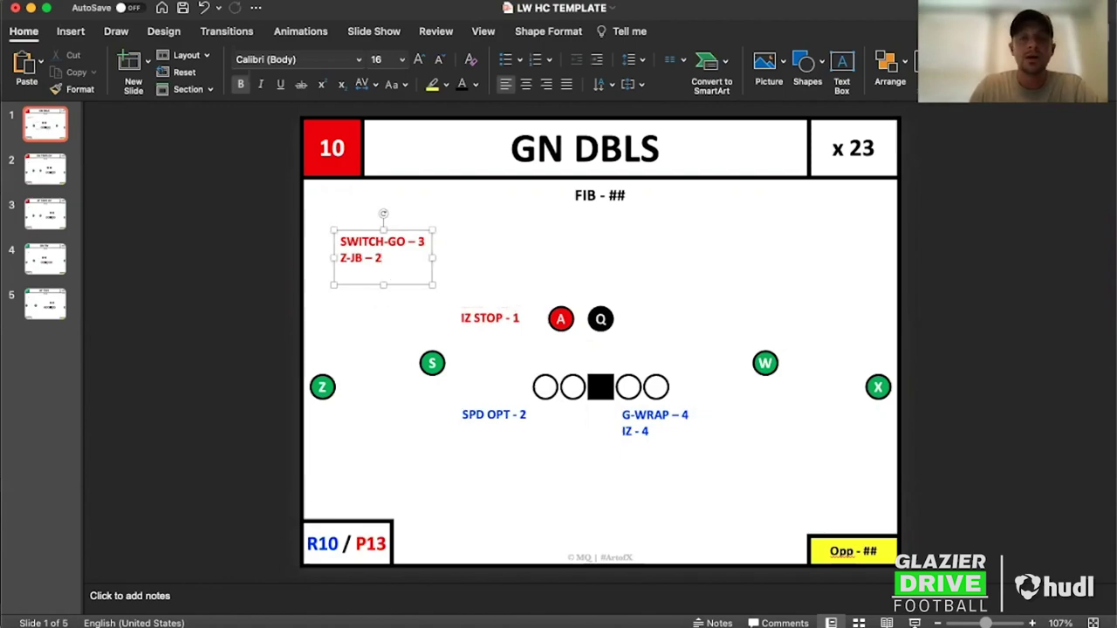
pyautogui.press('super+Tab')
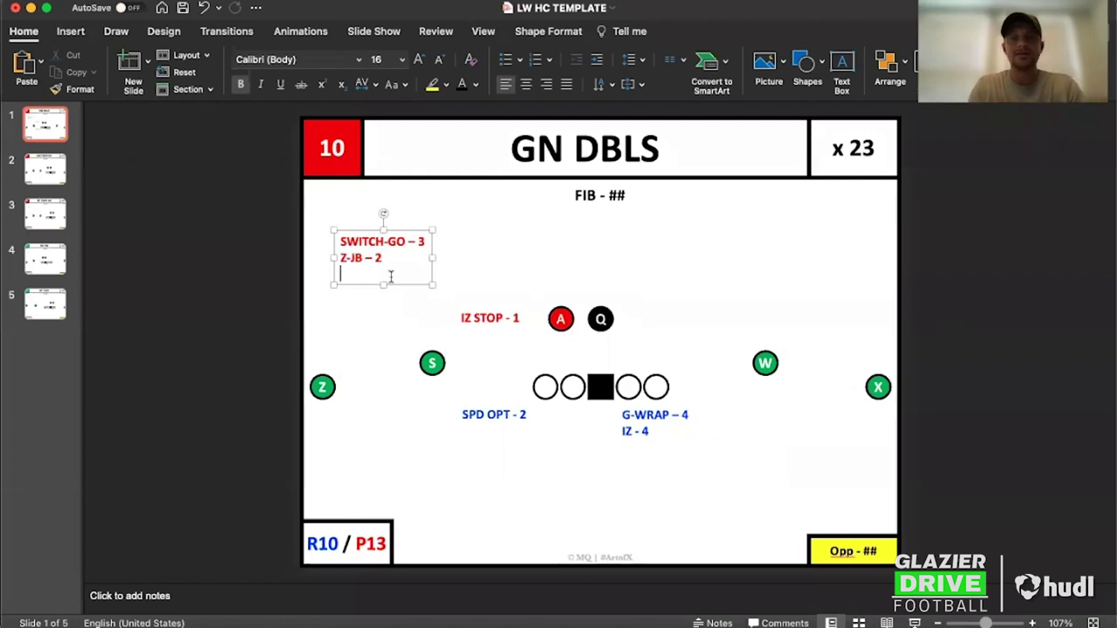
pyautogui.write('REV. PASS - 1')
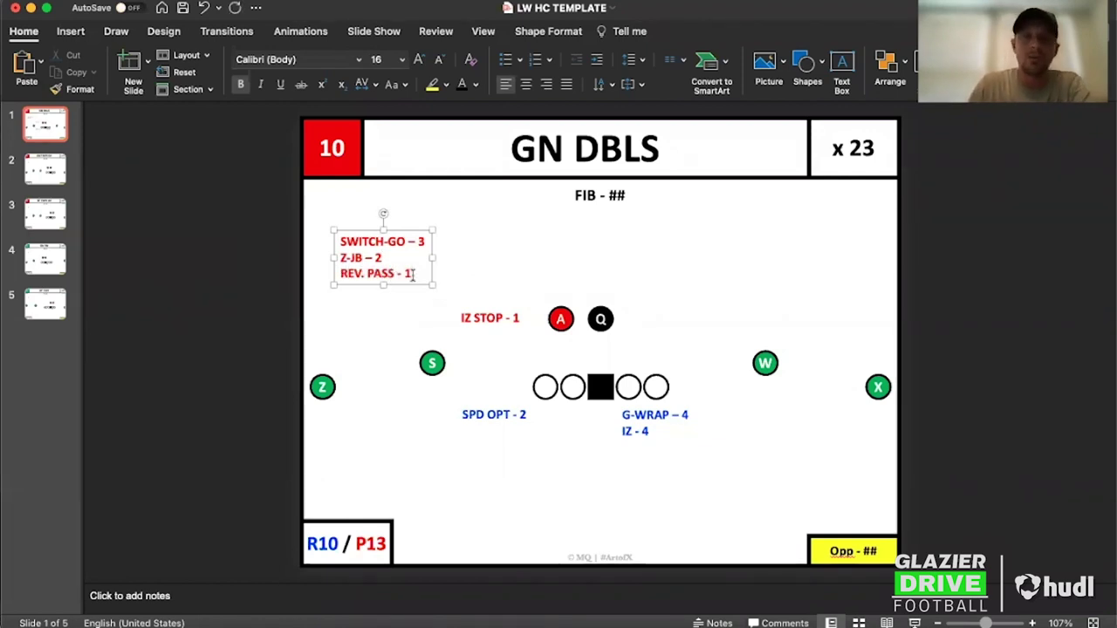
# Recolour the REV. PASS - 1 line of the pass-play label orange-gold.
pyautogui.moveTo(413, 275); pyautogui.dragTo(340, 274)
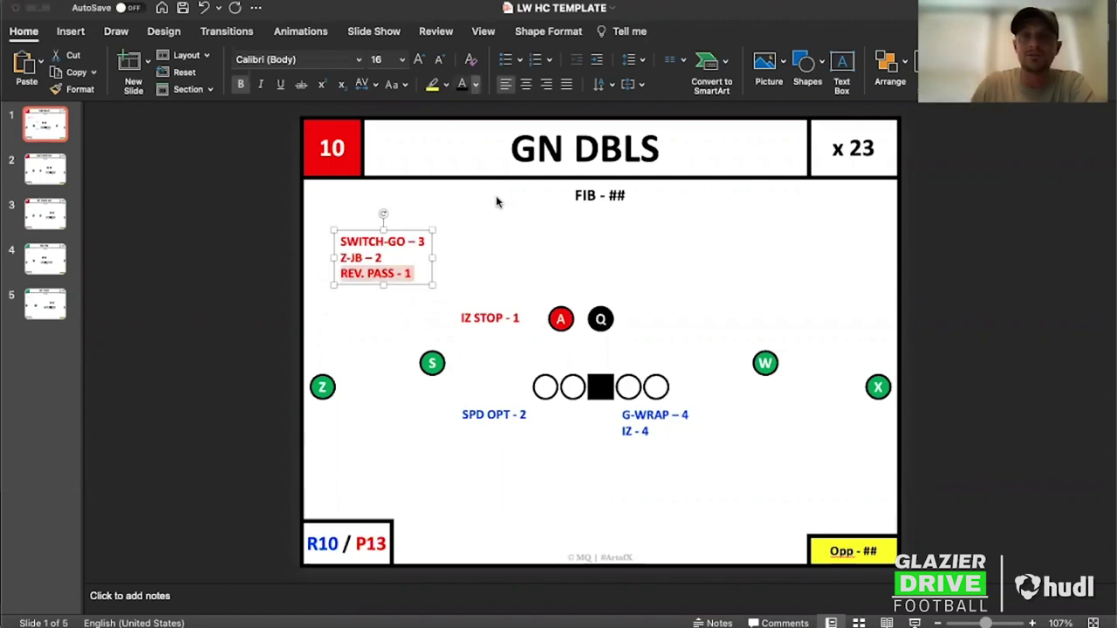
pyautogui.click(384, 354)
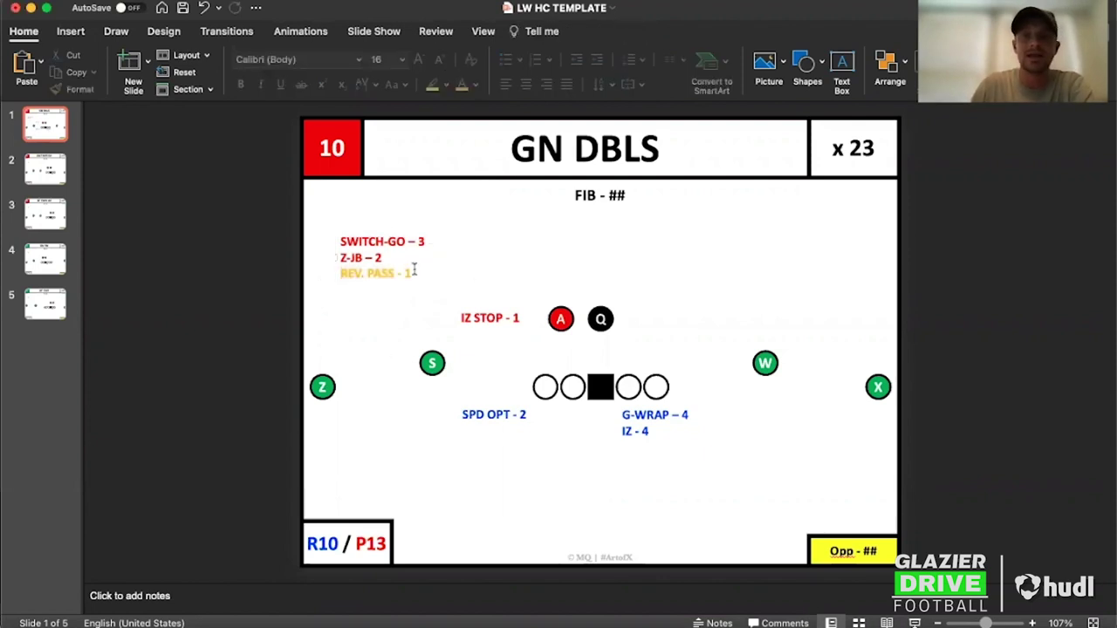
pyautogui.moveTo(408, 274); pyautogui.dragTo(340, 274)
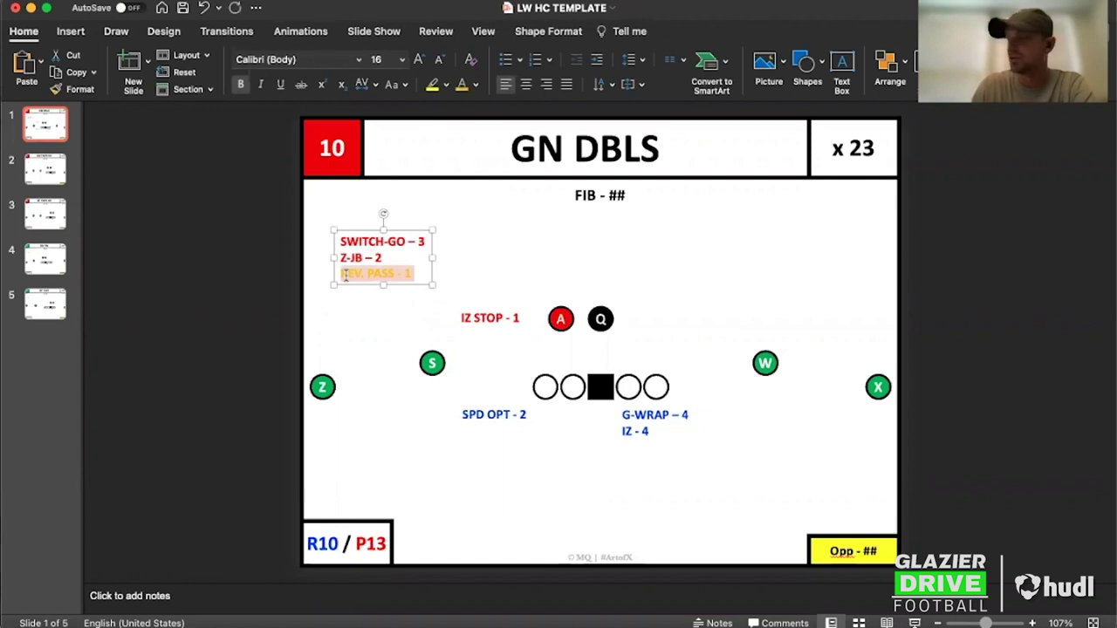
pyautogui.click(351, 307)
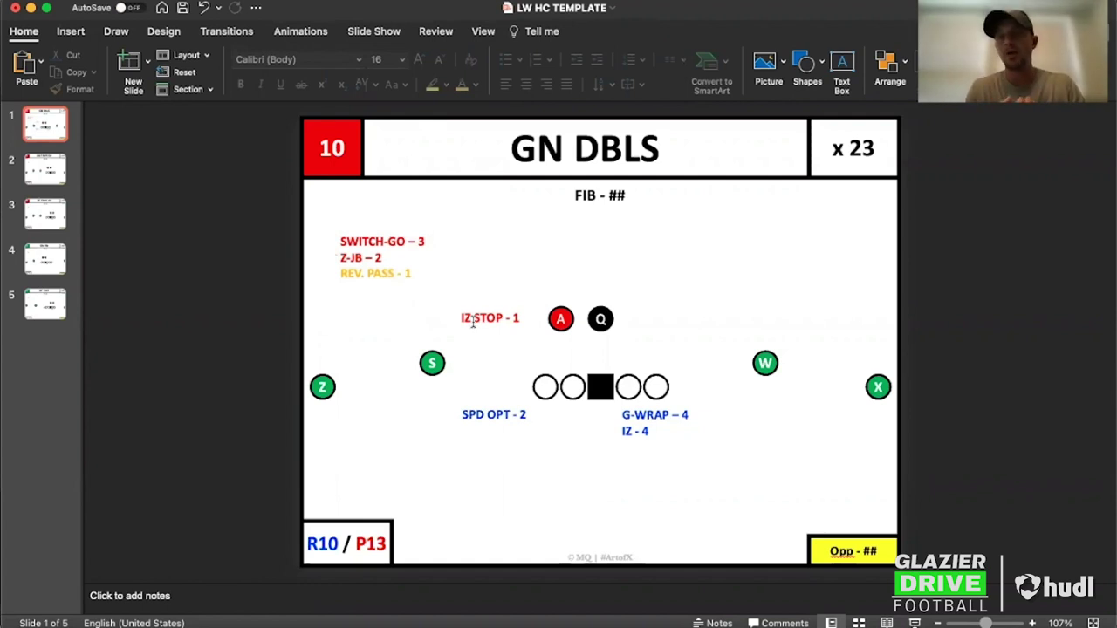
pyautogui.click(466, 316)
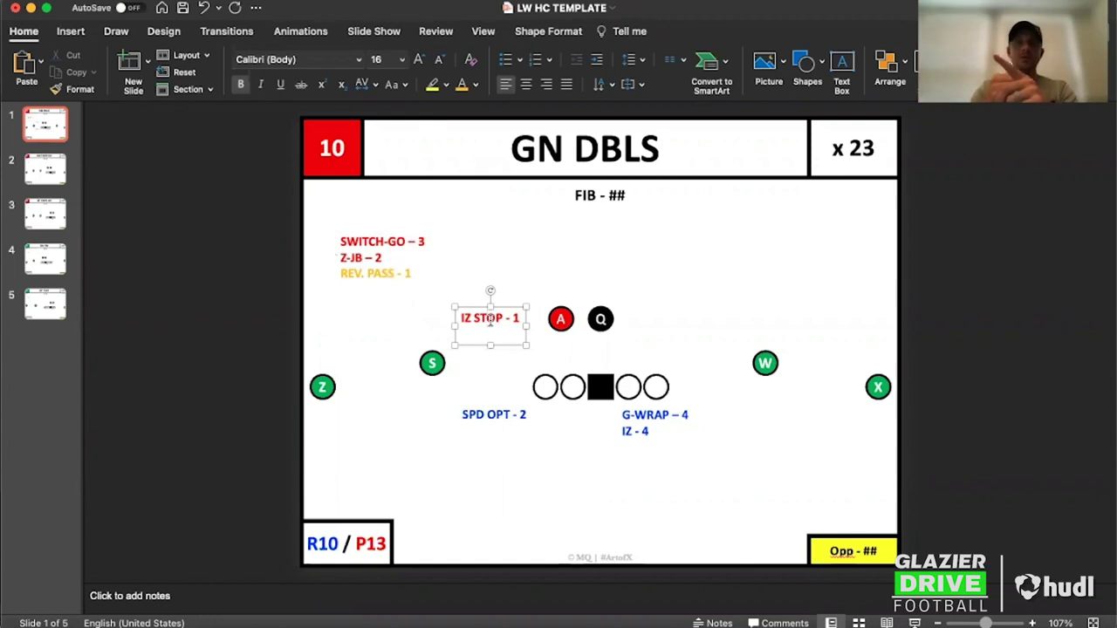
pyautogui.tripleClick(383, 241)
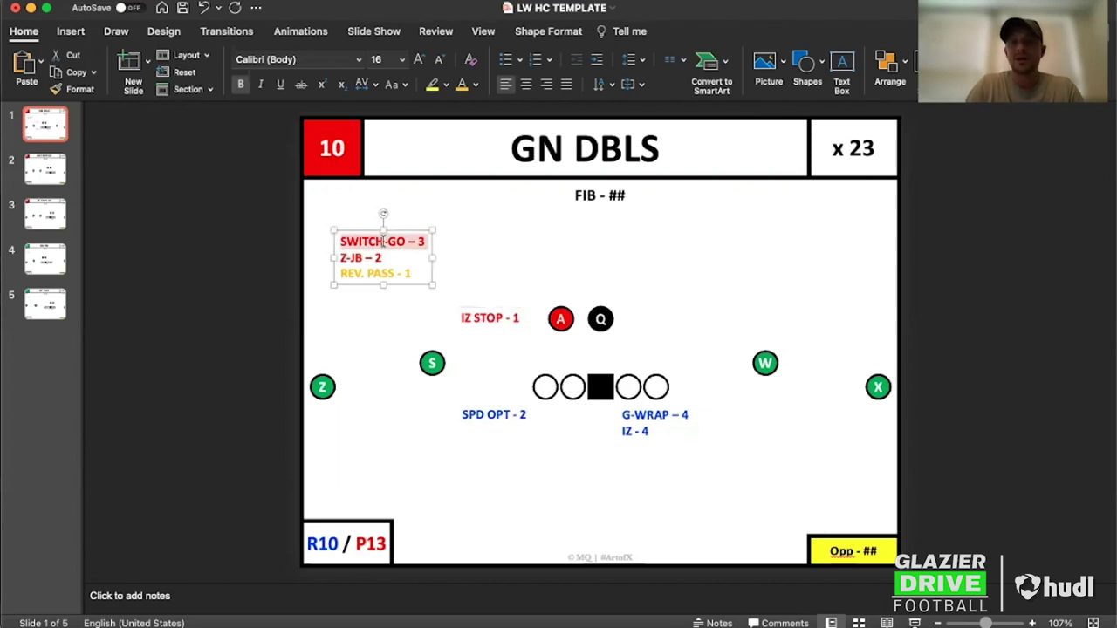
pyautogui.click(383, 243)
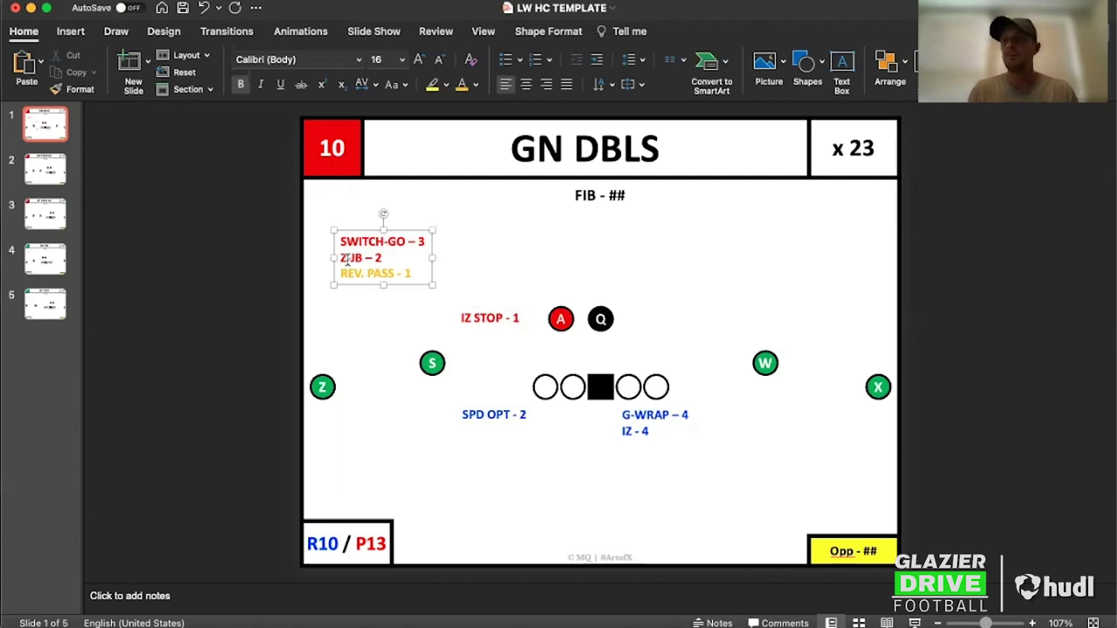
pyautogui.click(341, 329)
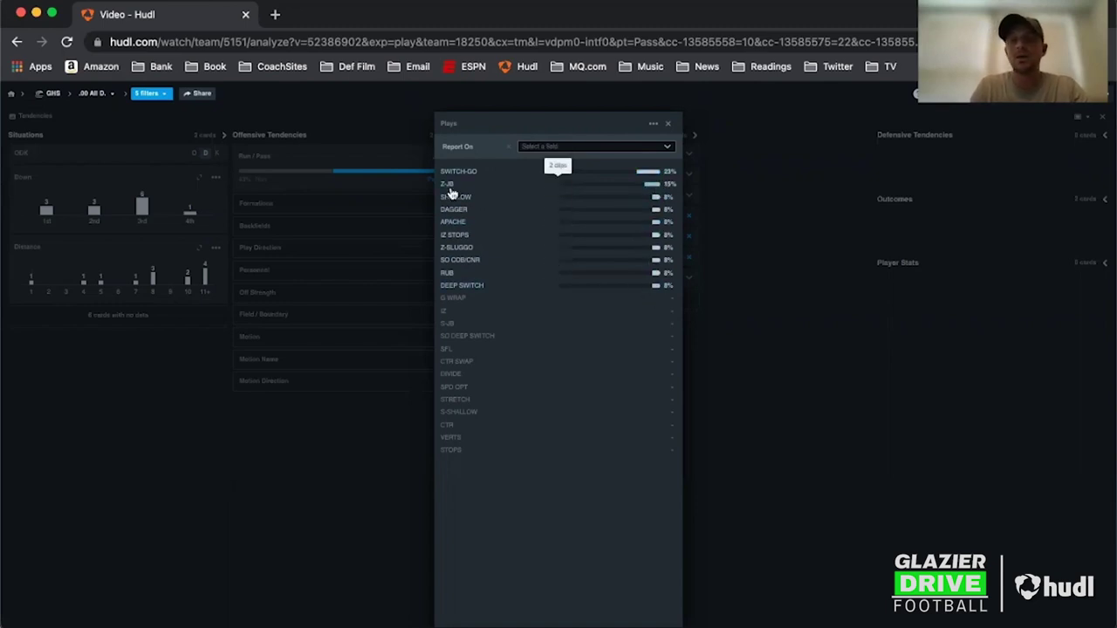
# Back in PowerPoint, delete the REV. PASS - 1 line, leaving the pass-play label ending with Z-JB – 2.
pyautogui.press('super+Tab')
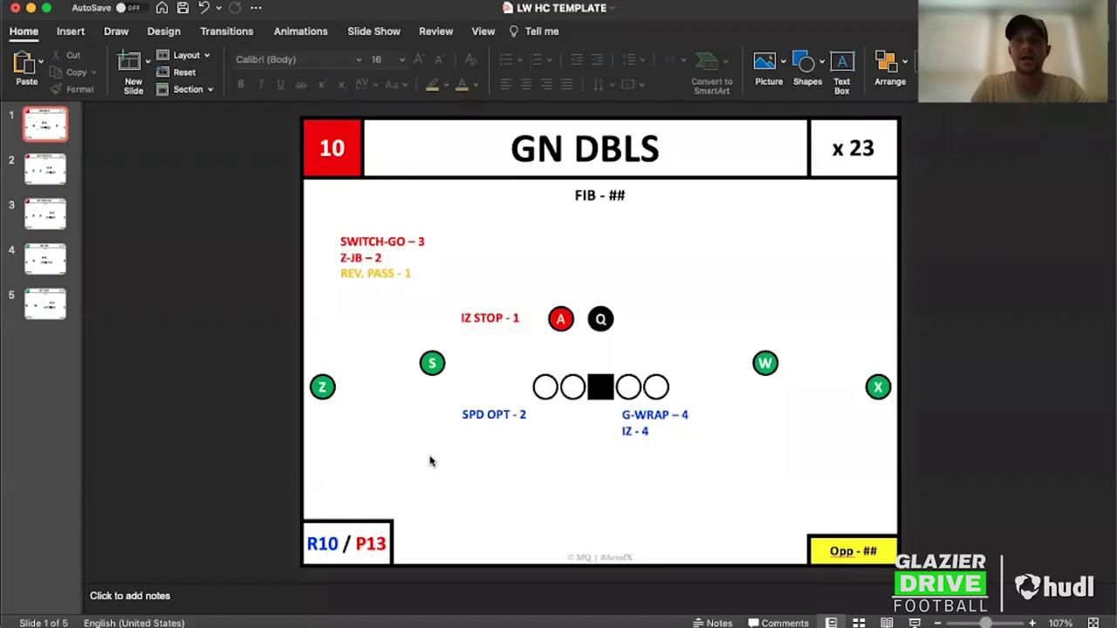
pyautogui.moveTo(411, 276); pyautogui.dragTo(337, 273)
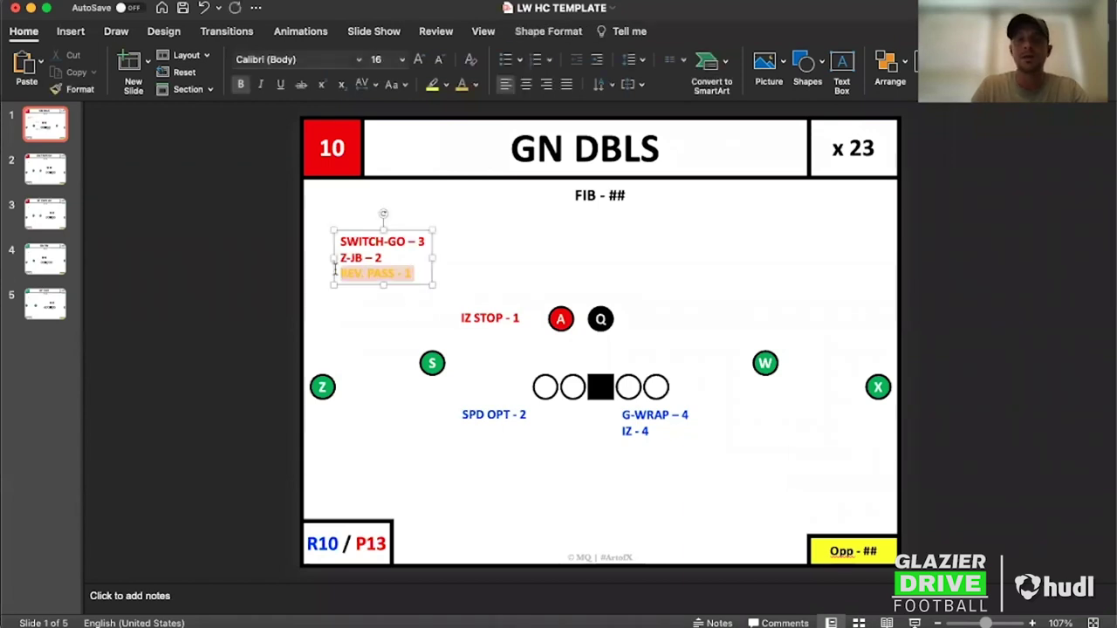
pyautogui.press('BackSpace')
pyautogui.press('BackSpace')
pyautogui.press('BackSpace')
pyautogui.write('2')
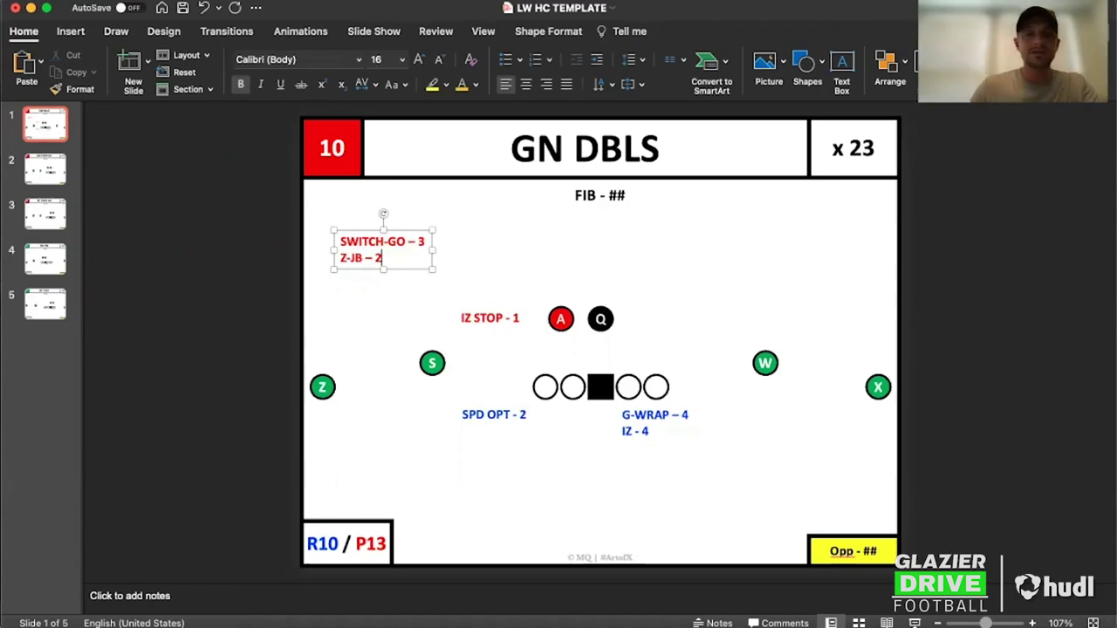
# In Hudl, close the Plays report and remove the GN DBLS, GN TX TW, Pass and SET 22 filters, keeping PERS 10.
pyautogui.press('super+Tab')
pyautogui.click(340, 471)
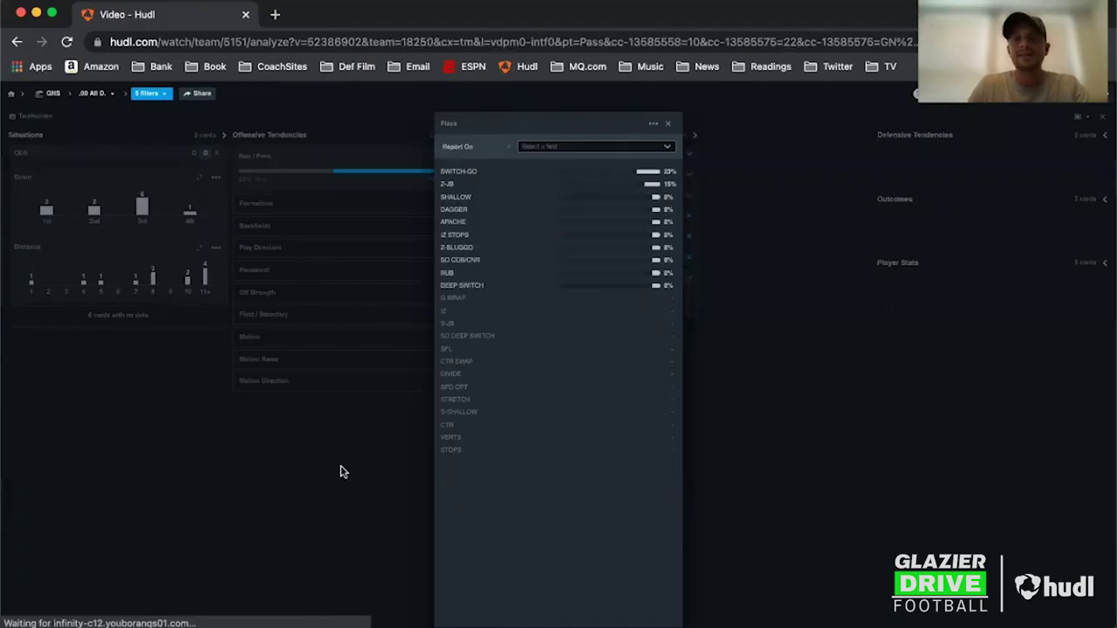
pyautogui.click(150, 93)
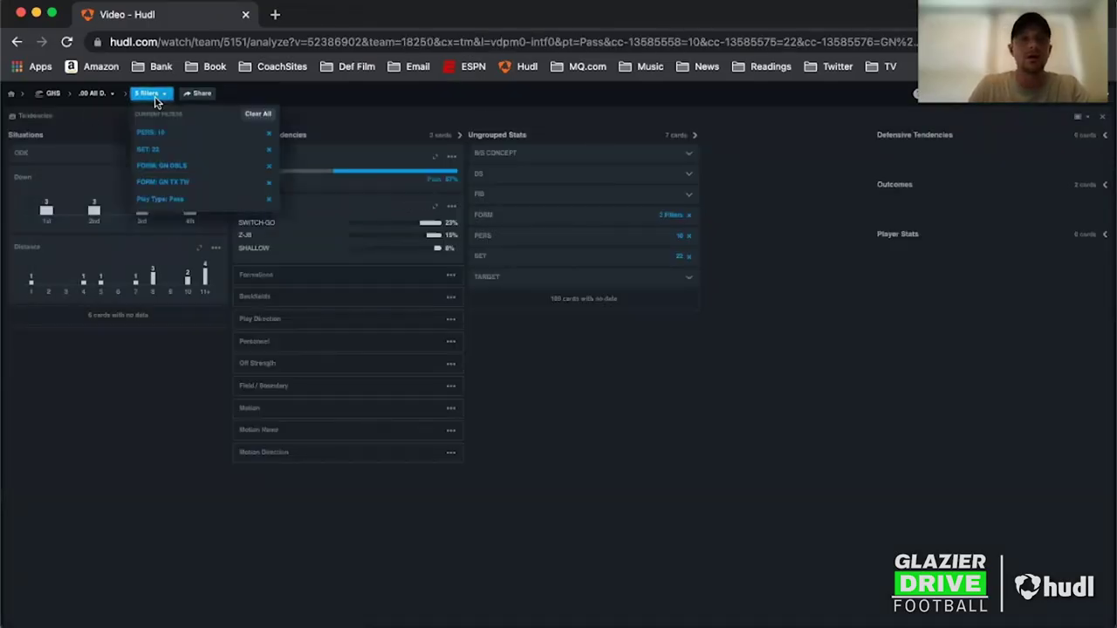
pyautogui.click(268, 166)
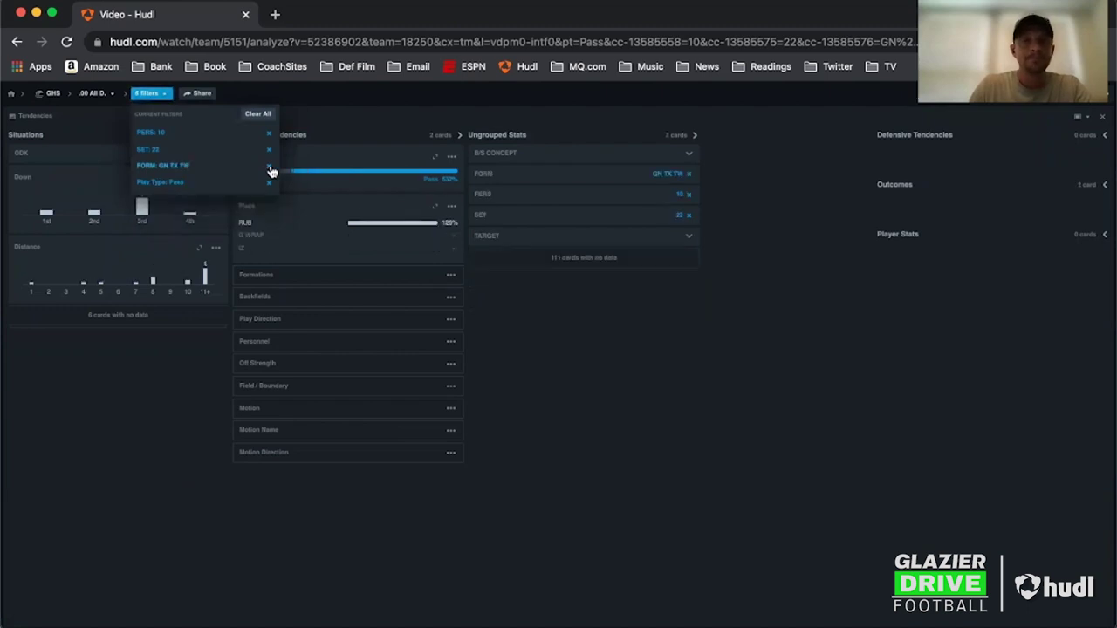
pyautogui.click(270, 166)
pyautogui.click(270, 167)
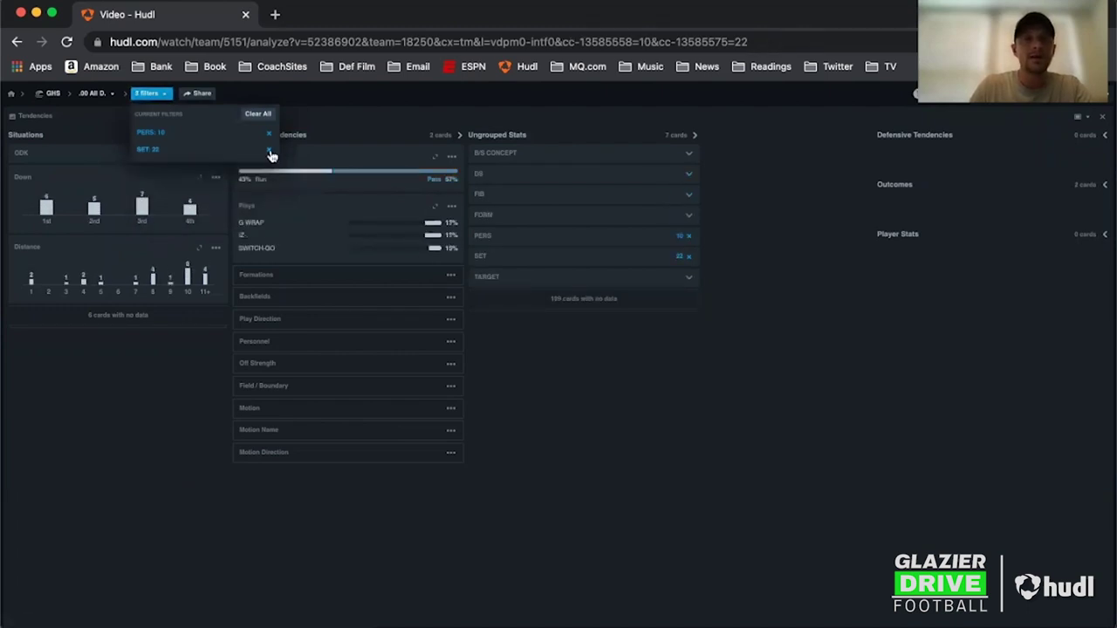
pyautogui.click(269, 149)
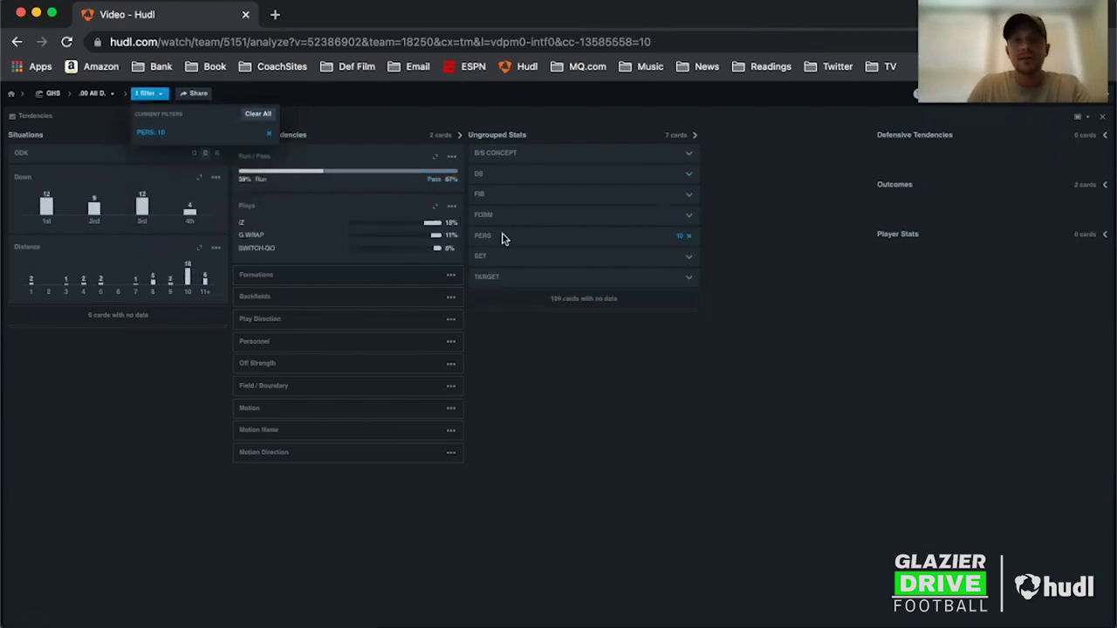
# Filter the tendencies to SET 31 and the GN TRIPS OP formation.
pyautogui.click(505, 262)
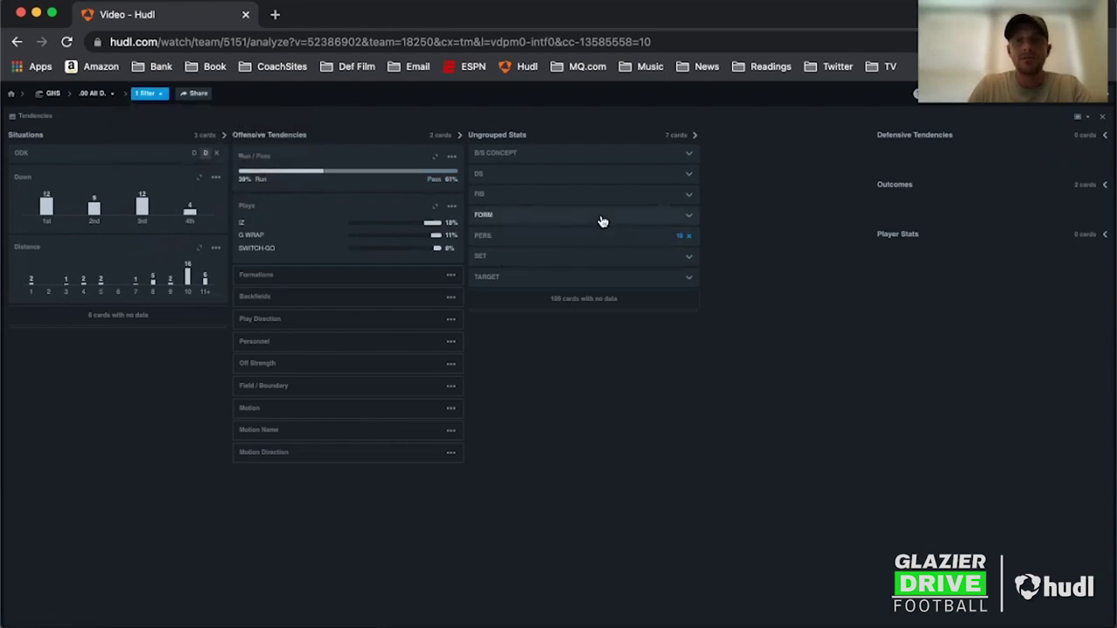
pyautogui.click(592, 263)
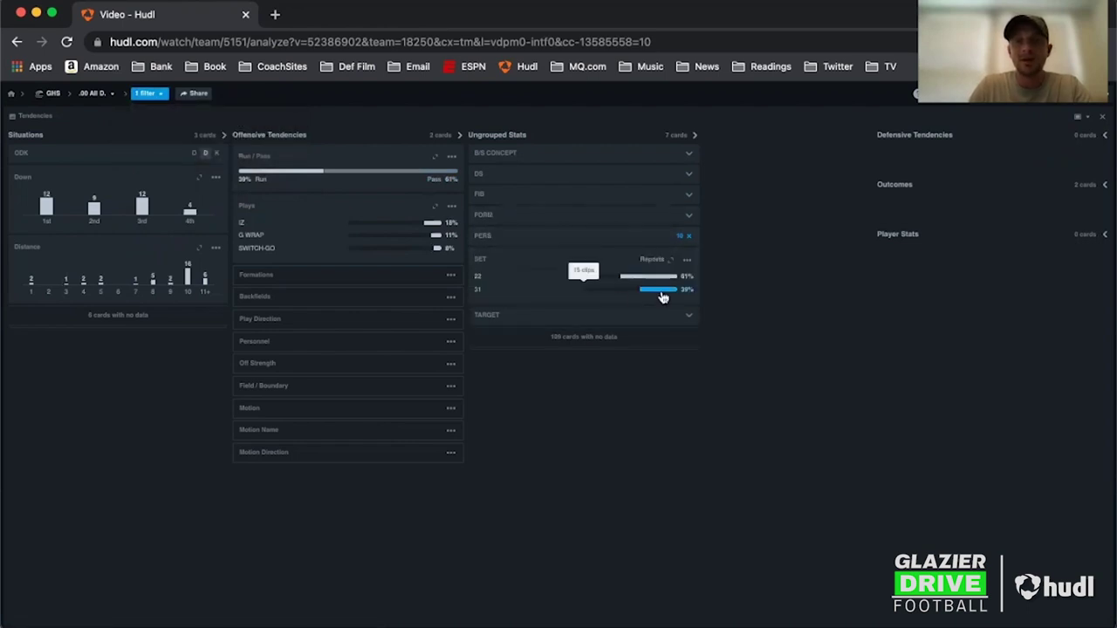
pyautogui.click(659, 290)
pyautogui.click(681, 216)
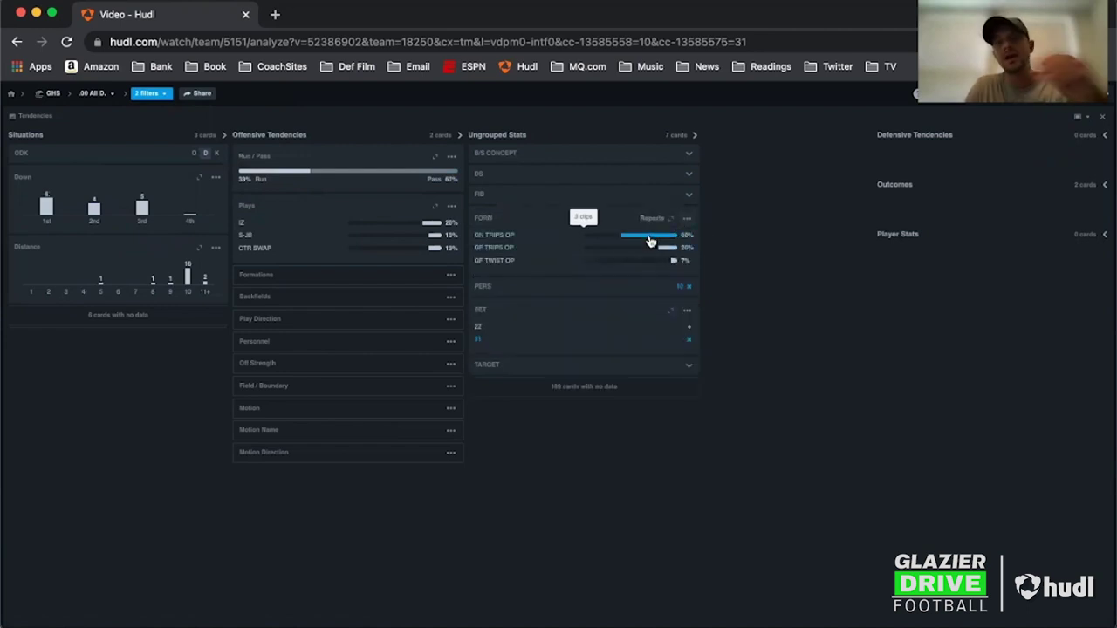
pyautogui.moveTo(666, 262)
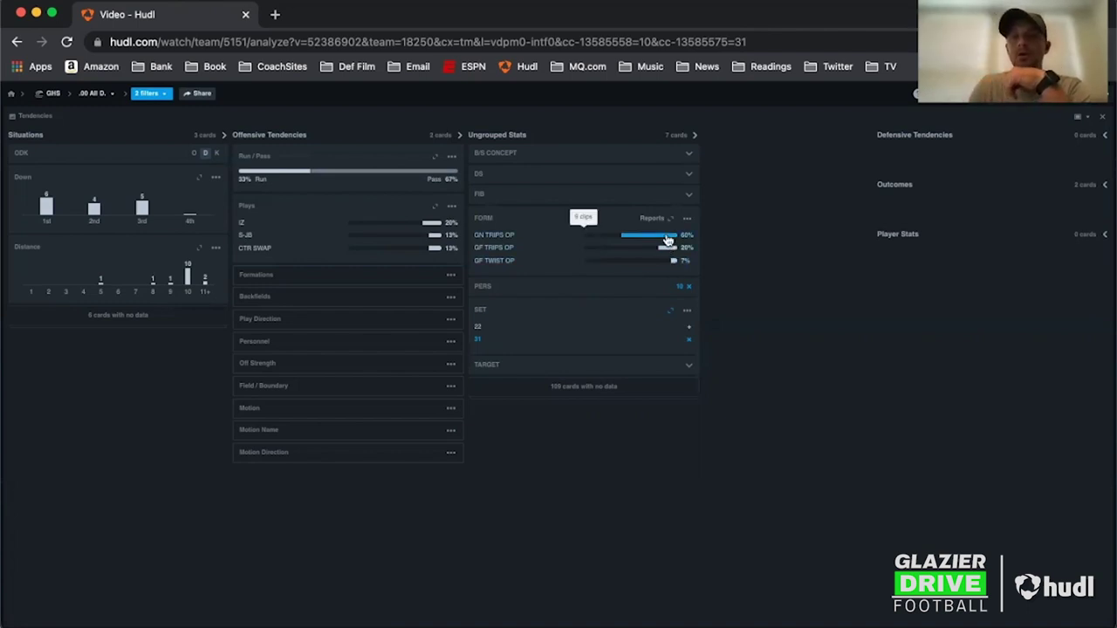
pyautogui.click(667, 240)
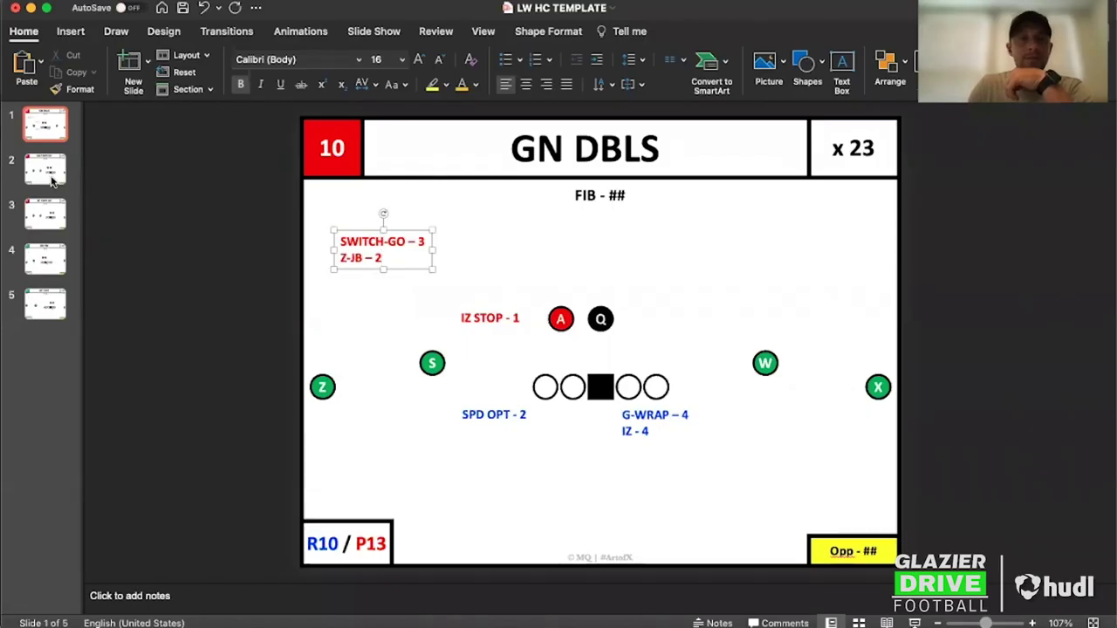
# On the GN TRIPS OP slide in PowerPoint, set the play count in the header to x 9.
pyautogui.click(48, 173)
pyautogui.click(853, 142)
pyautogui.doubleClick(852, 142)
pyautogui.write('9')
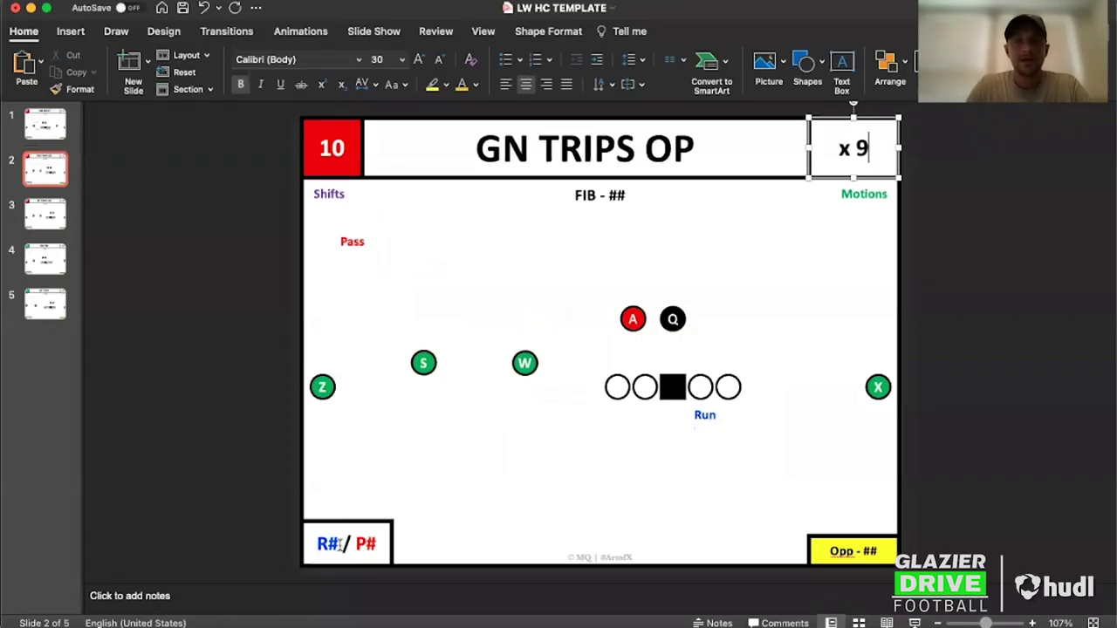
# Fill in the run/pass box on the GN TRIPS OP slide as R4 / P5.
pyautogui.click(337, 542)
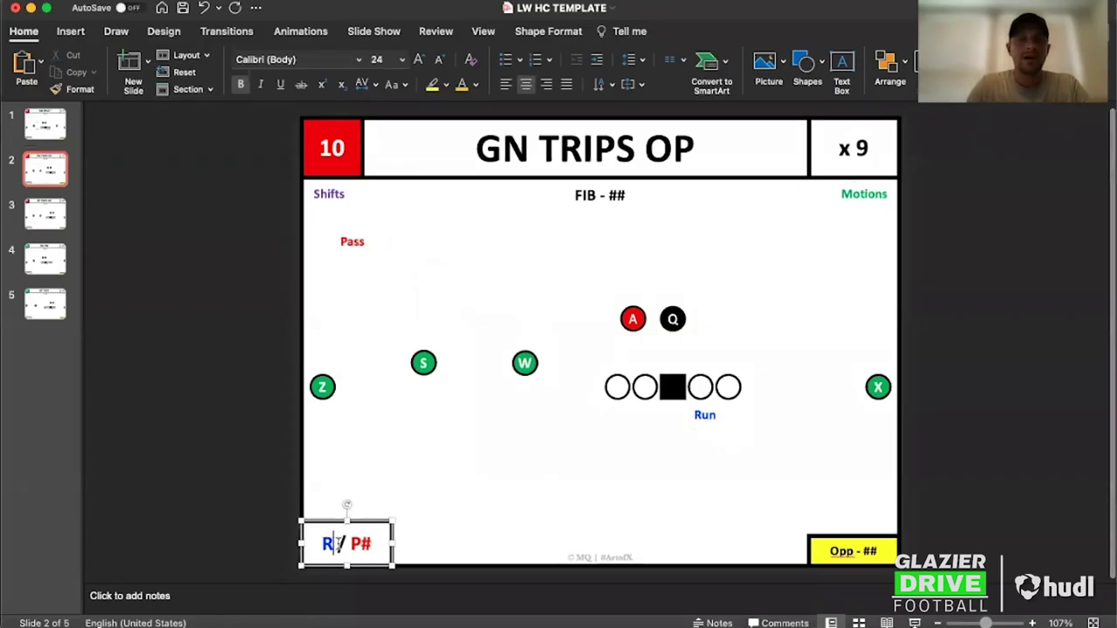
pyautogui.write('4')
pyautogui.click(375, 543)
pyautogui.press('BackSpace')
pyautogui.write('5')
pyautogui.click(474, 460)
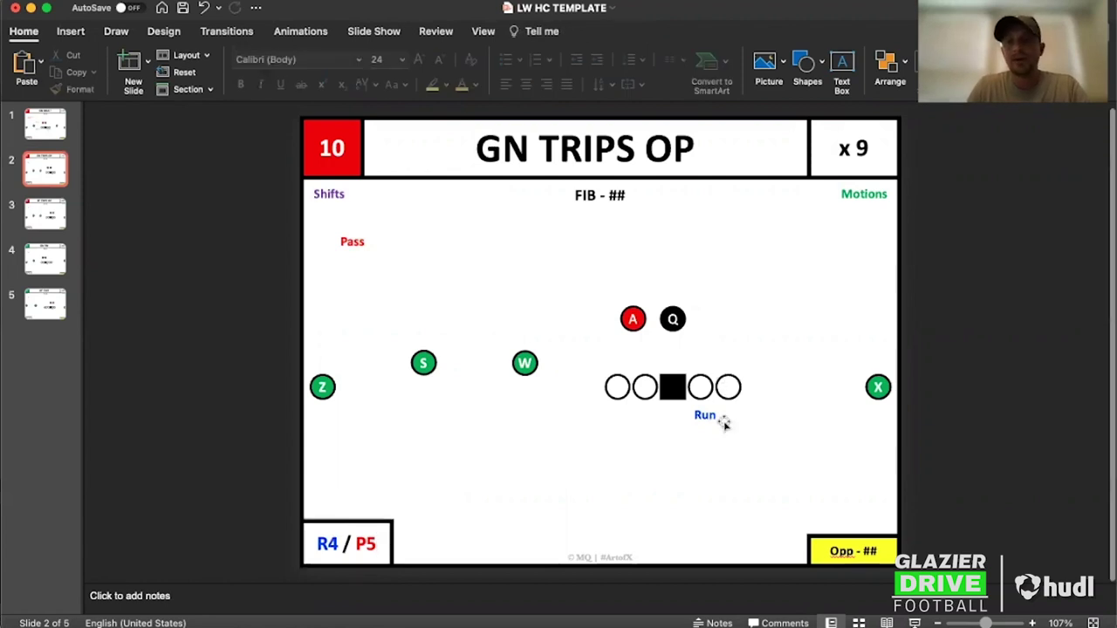
# Delete the Shifts and Motions labels from the GN TRIPS OP slide.
pyautogui.click(338, 199)
pyautogui.keyDown('shift'); pyautogui.click(858, 203); pyautogui.keyUp('shift')
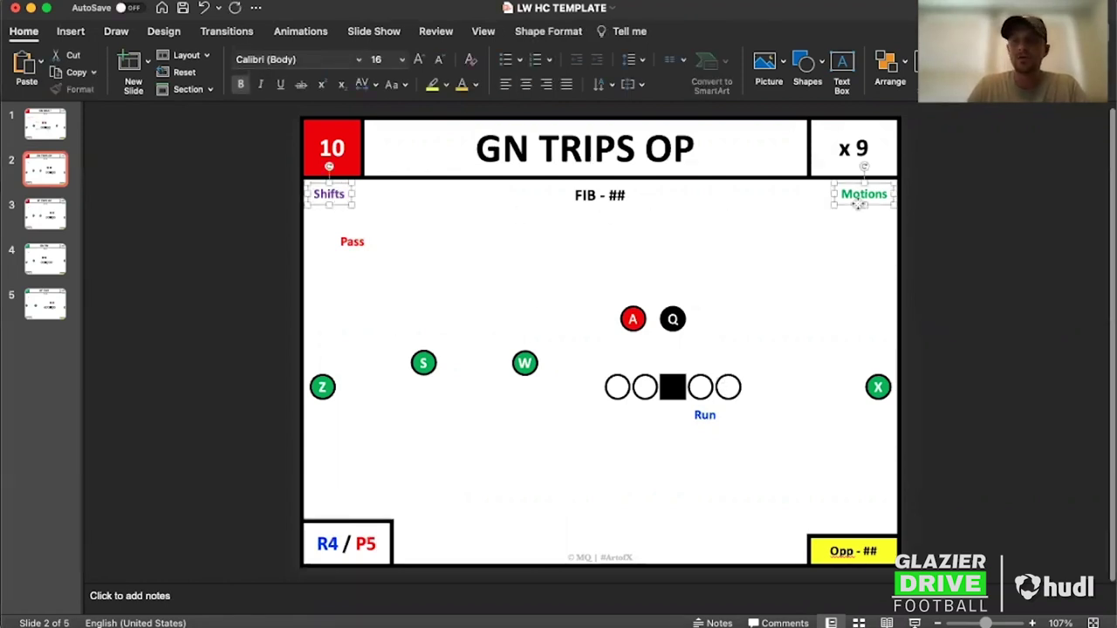
pyautogui.press('Delete')
# Return to the GN DBLS slide's FIB placeholder, and check the expanded FIB report for GN TRIPS OP in Hudl.
pyautogui.click(43, 129)
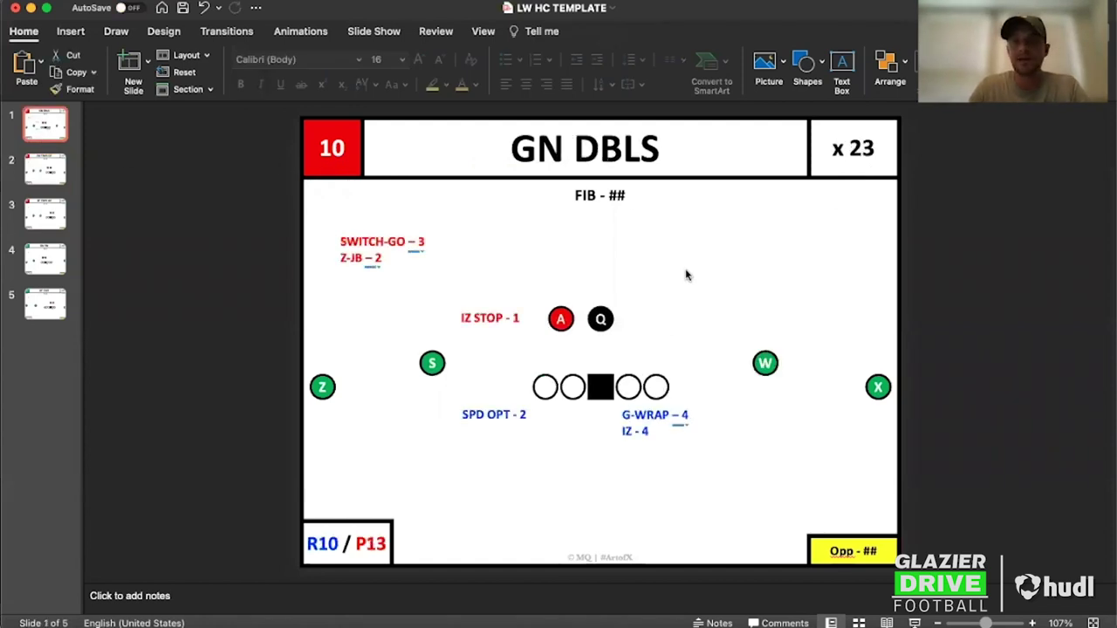
pyautogui.click(617, 195)
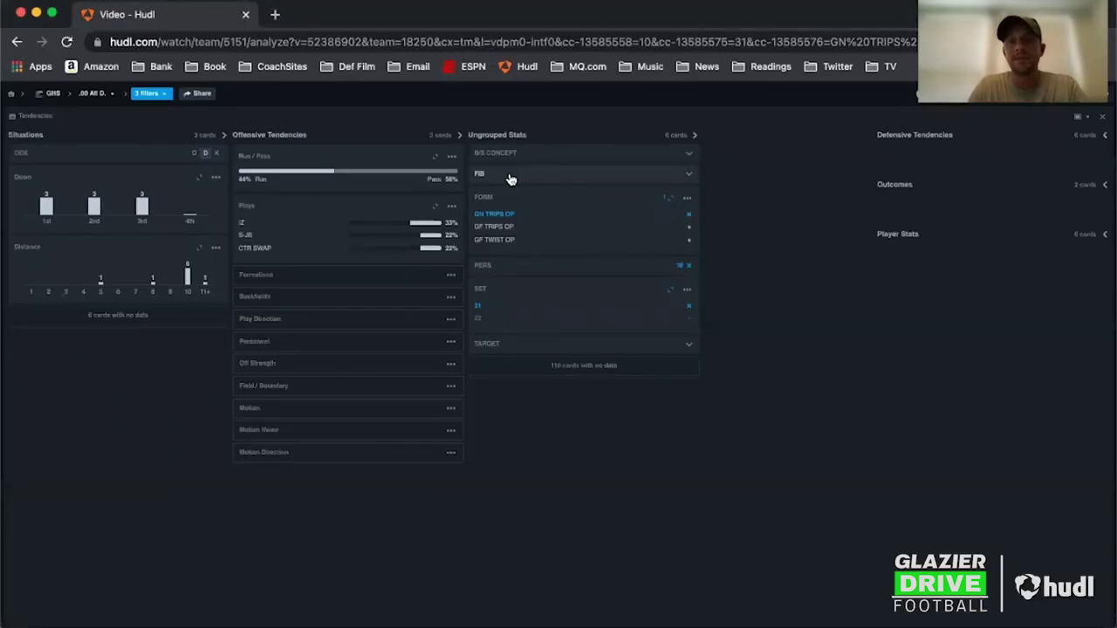
pyautogui.click(512, 179)
pyautogui.moveTo(644, 200)
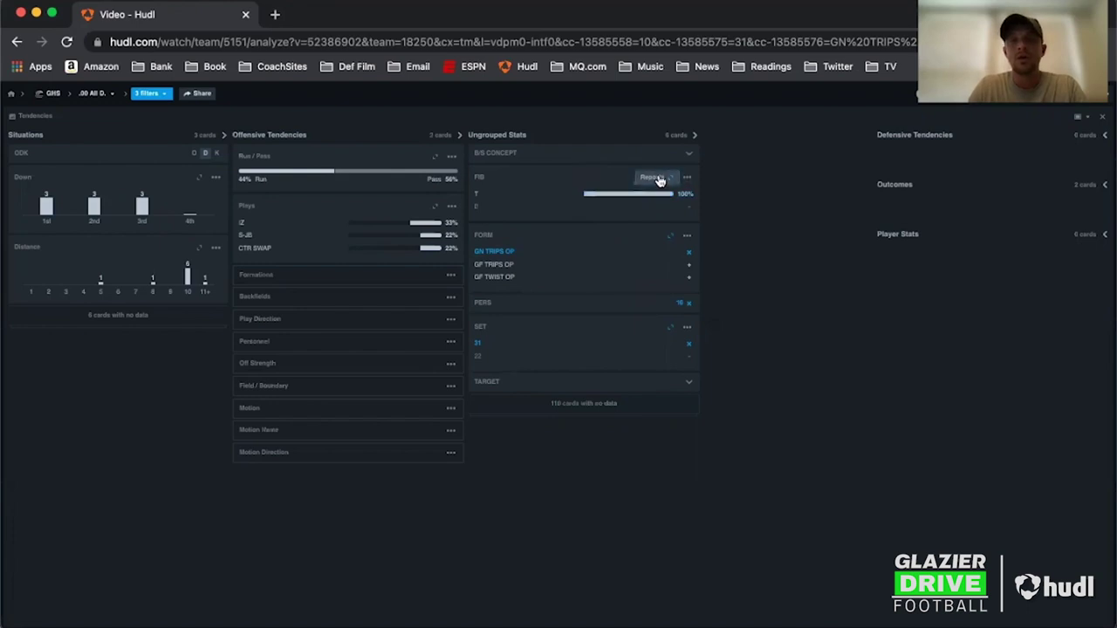
pyautogui.click(669, 177)
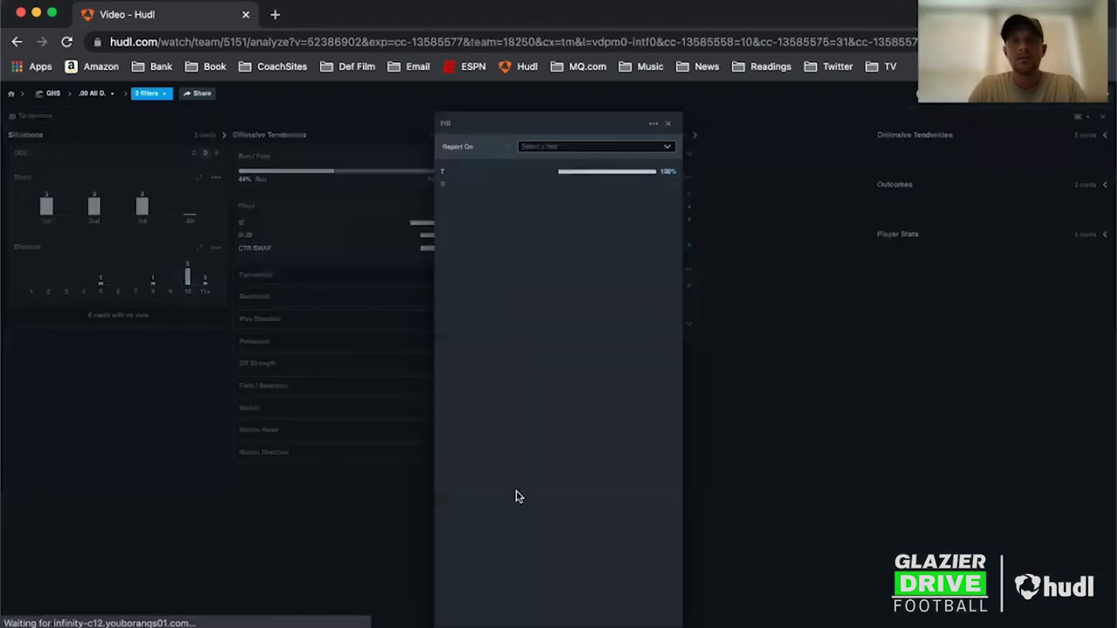
pyautogui.click(667, 123)
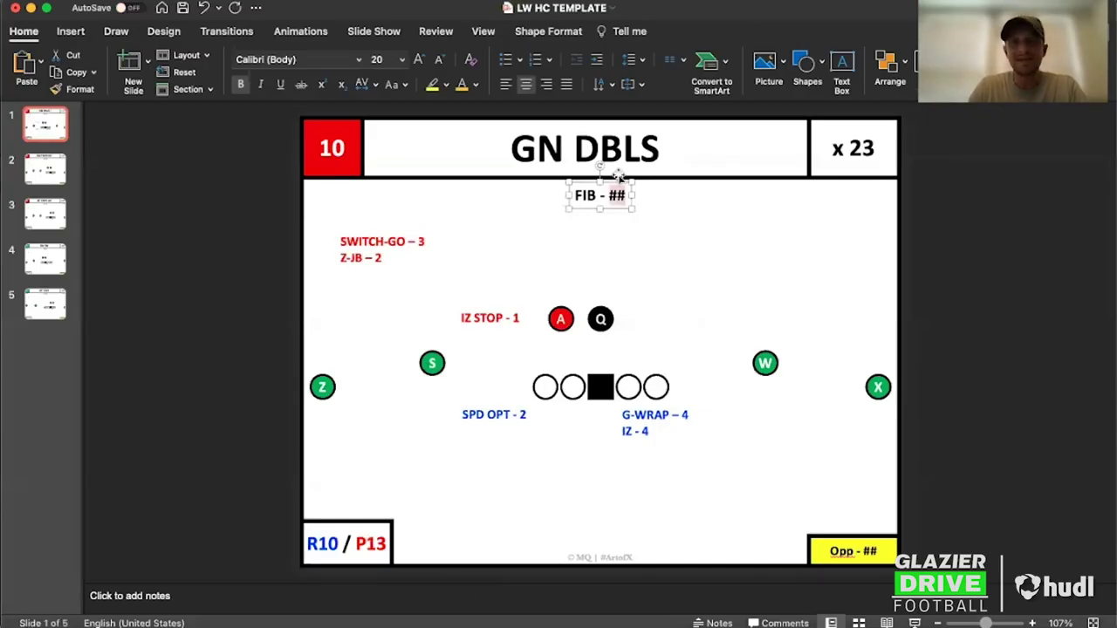
# On the GN TRIPS OP slide in PowerPoint, replace the ## placeholder so the label reads FIB - 1.
pyautogui.click(61, 179)
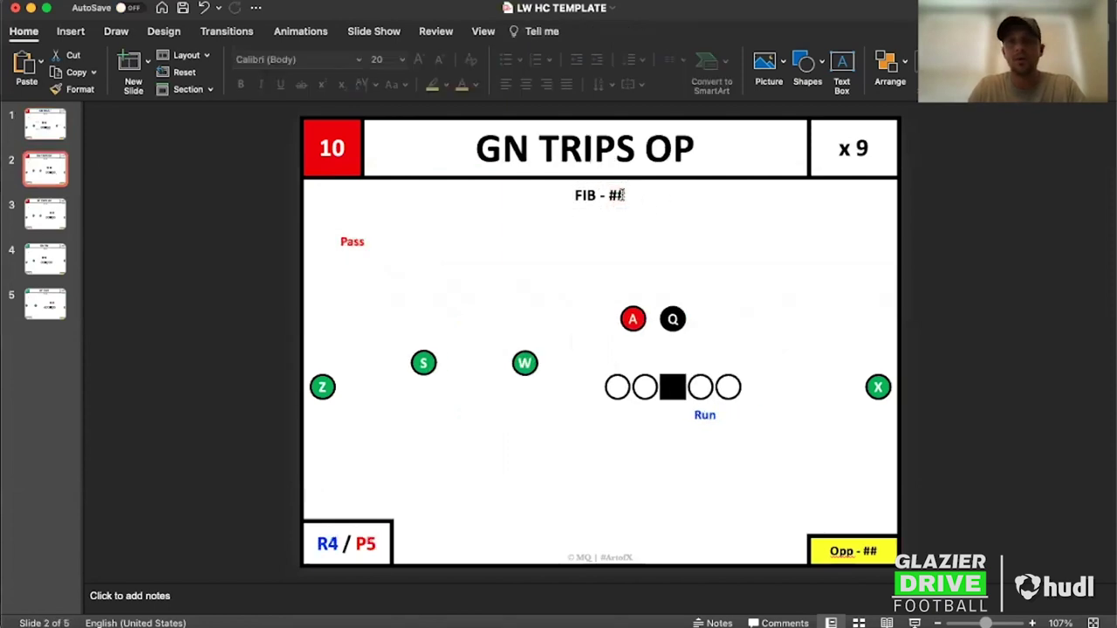
pyautogui.click(623, 196)
pyautogui.tripleClick(622, 196)
pyautogui.click(622, 195)
pyautogui.tripleClick(623, 196)
pyautogui.click(616, 194)
pyautogui.tripleClick(616, 193)
pyautogui.click(618, 195)
pyautogui.write('1')
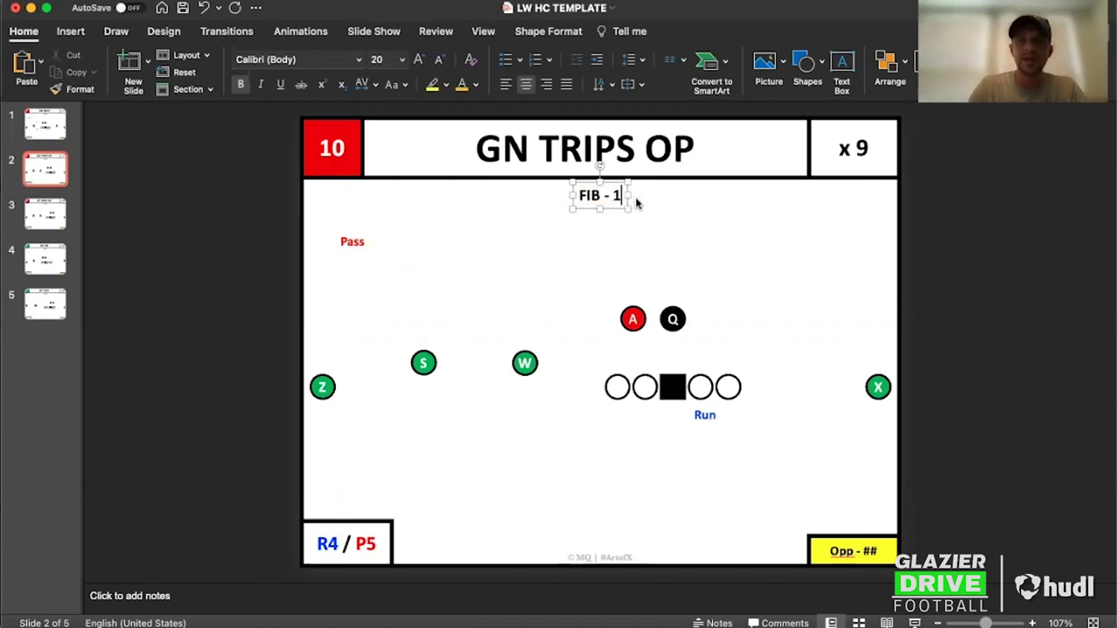
pyautogui.click(691, 225)
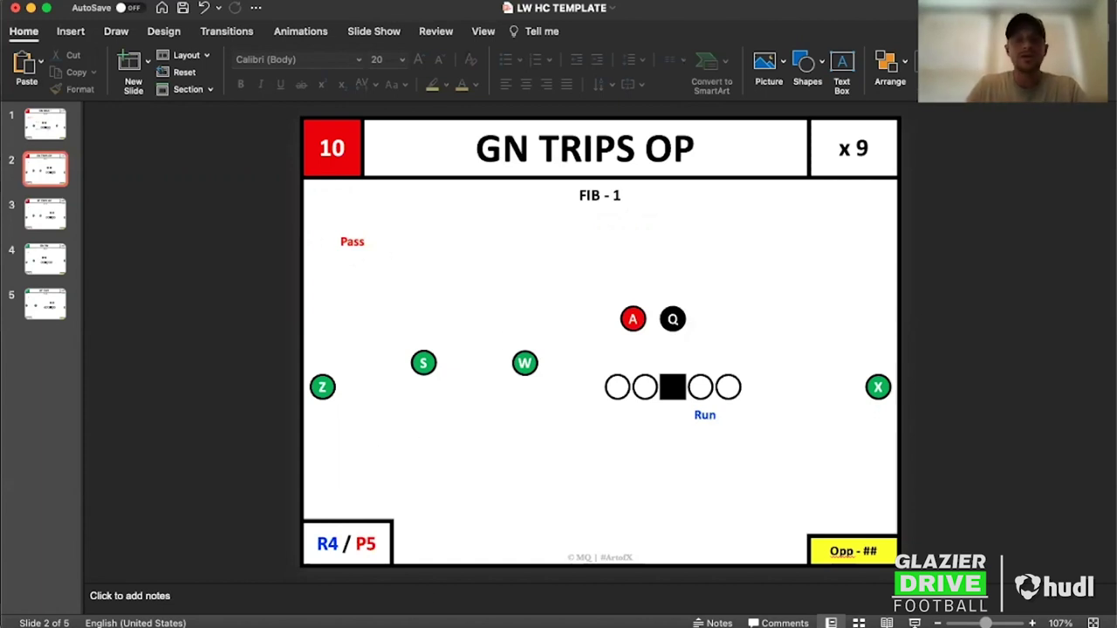
# Switch to Hudl and filter the GN TRIPS OP tendencies to Run plays.
pyautogui.press('super+Tab')
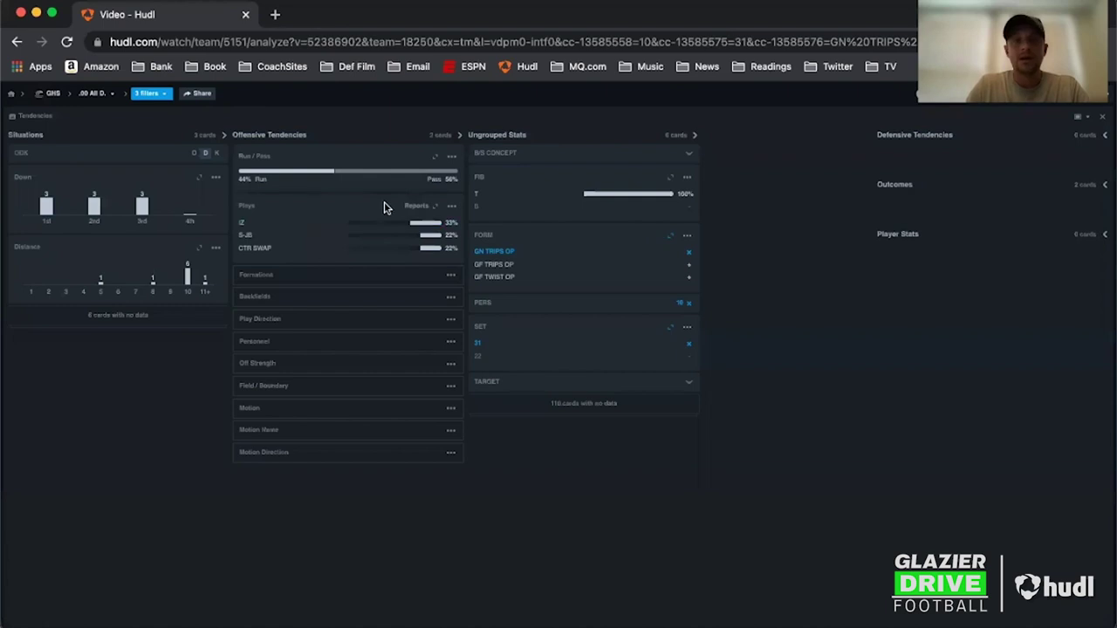
pyautogui.click(325, 174)
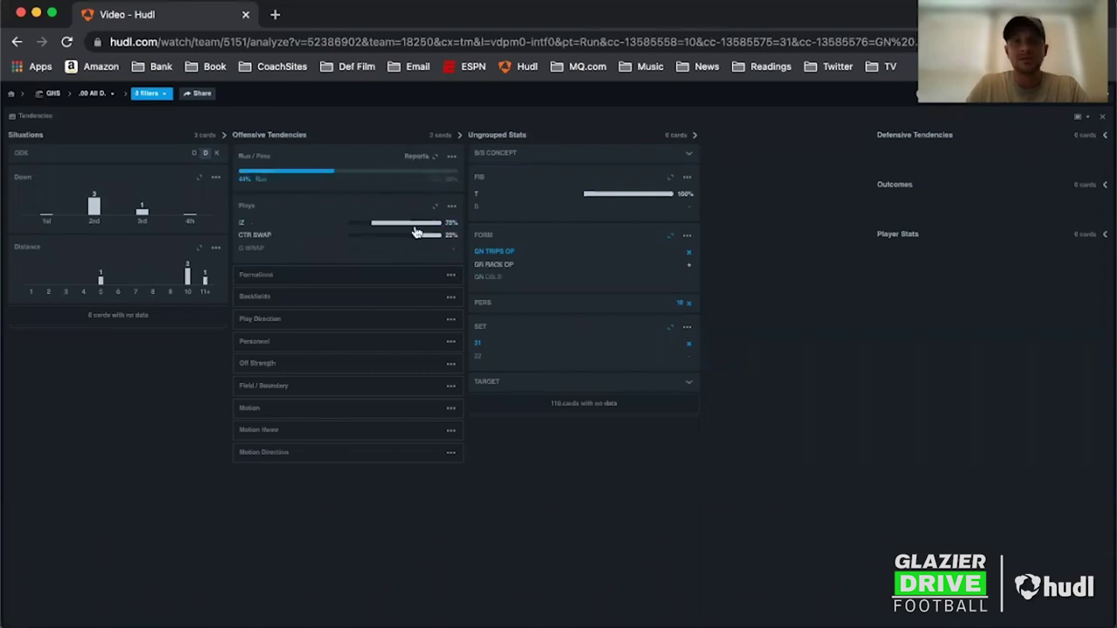
# Check the expanded Plays report for GN TRIPS OP runs, and replace the slide's Run label in PowerPoint with IZ – 3 and CTR (SWAP) - 1.
pyautogui.click(434, 206)
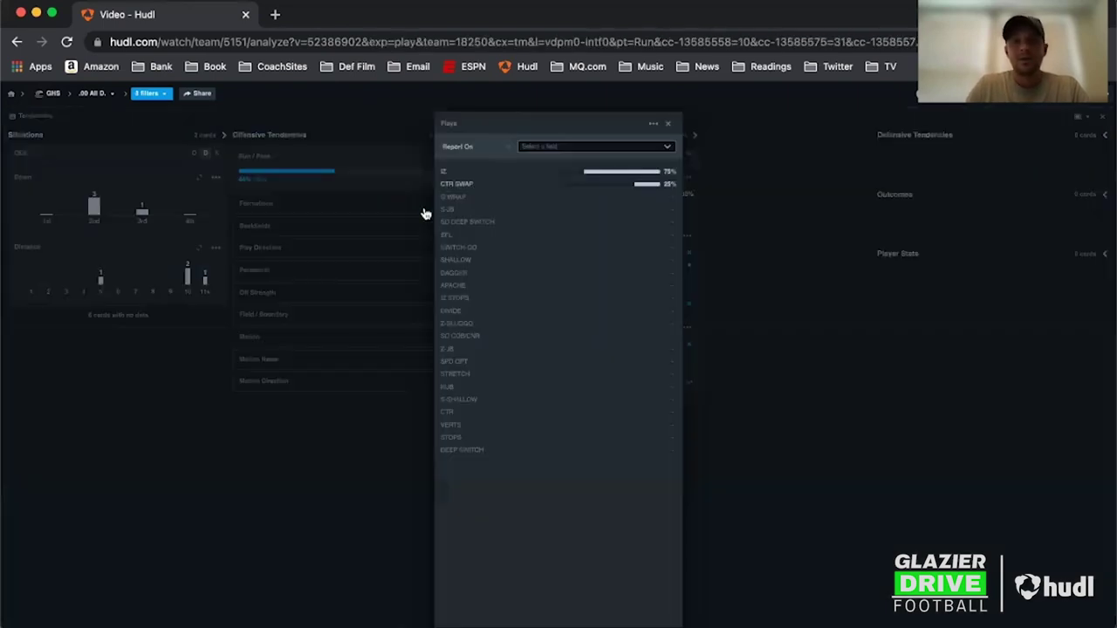
pyautogui.click(617, 173)
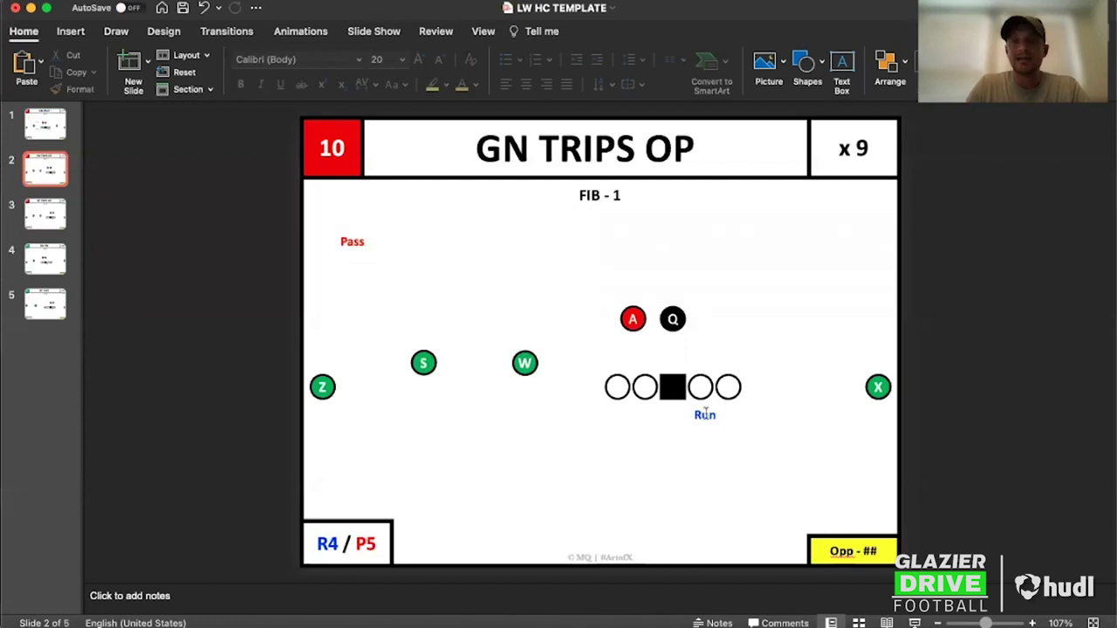
pyautogui.click(703, 413)
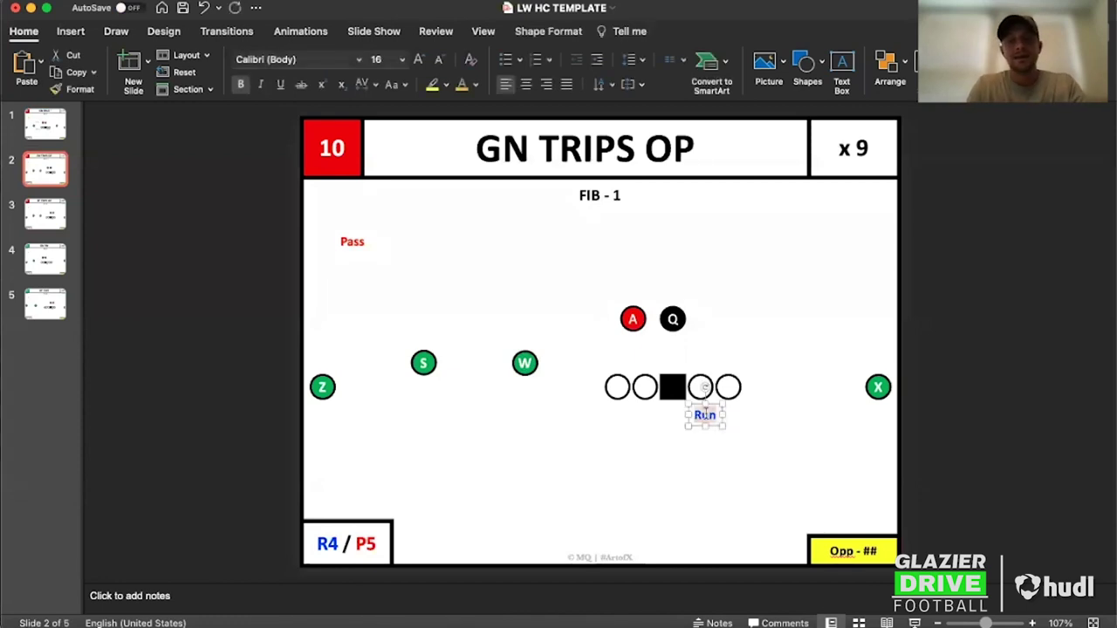
pyautogui.write('IZ - 3')
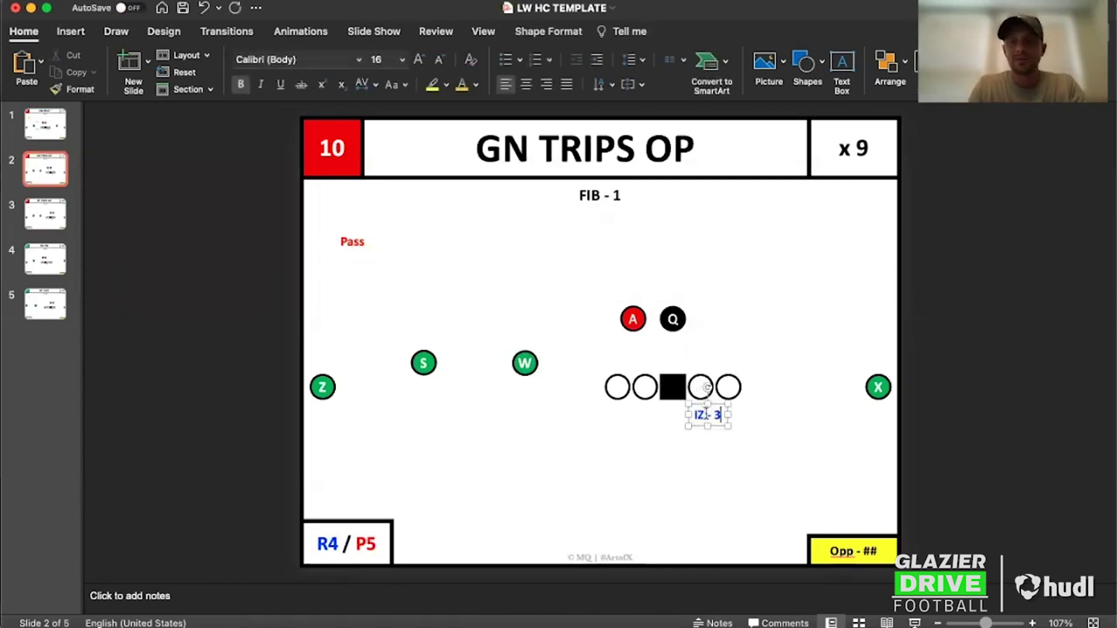
pyautogui.press('Return')
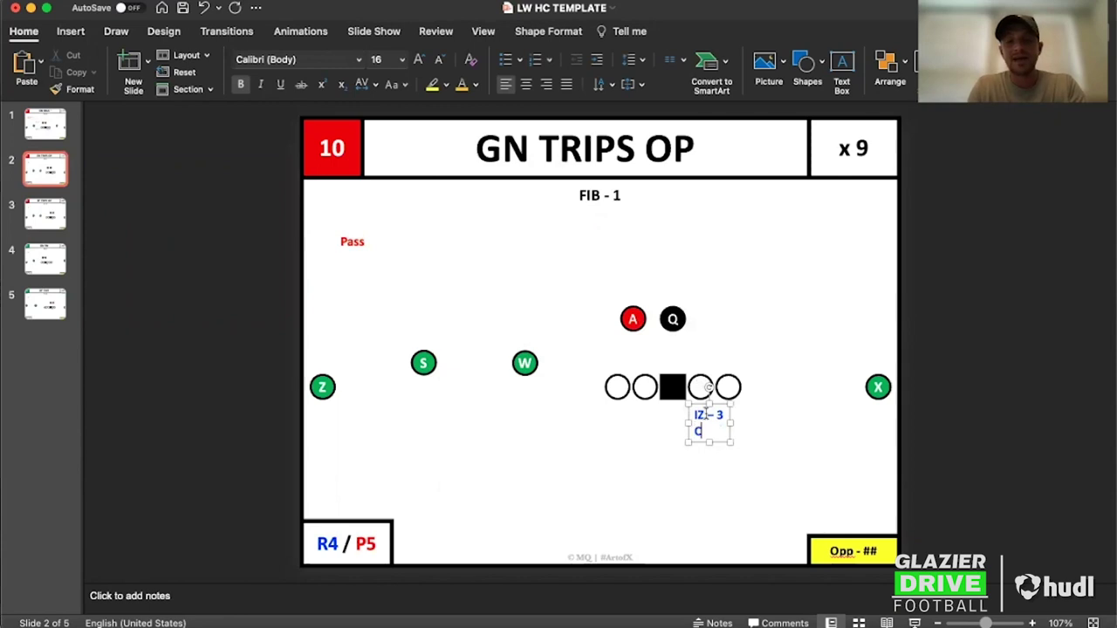
pyautogui.write('CRR (SWAP) - ')
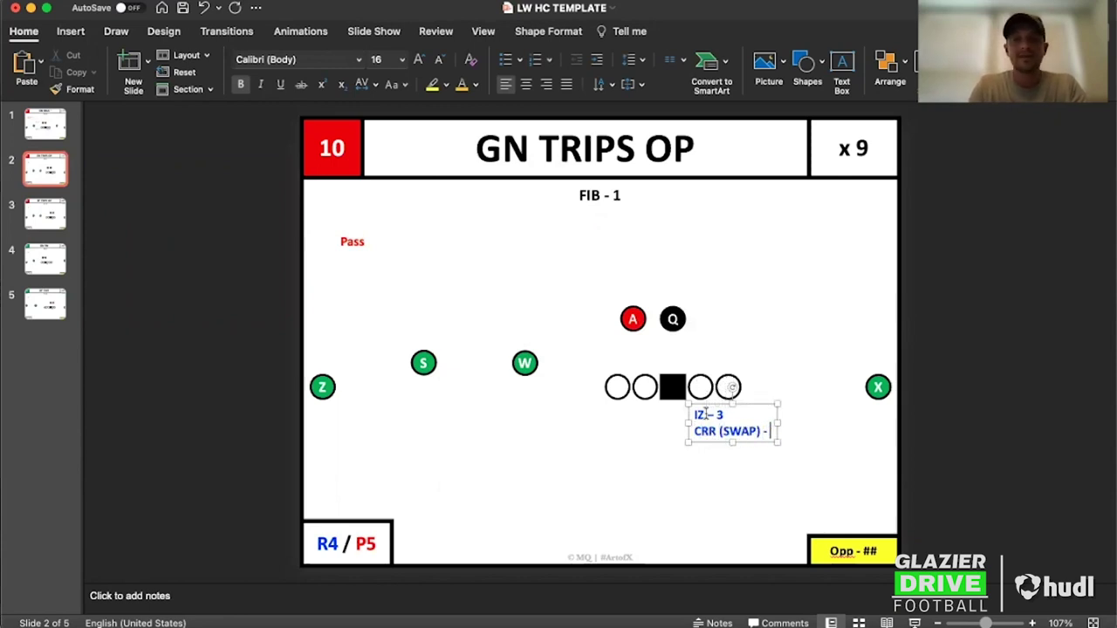
pyautogui.write('1')
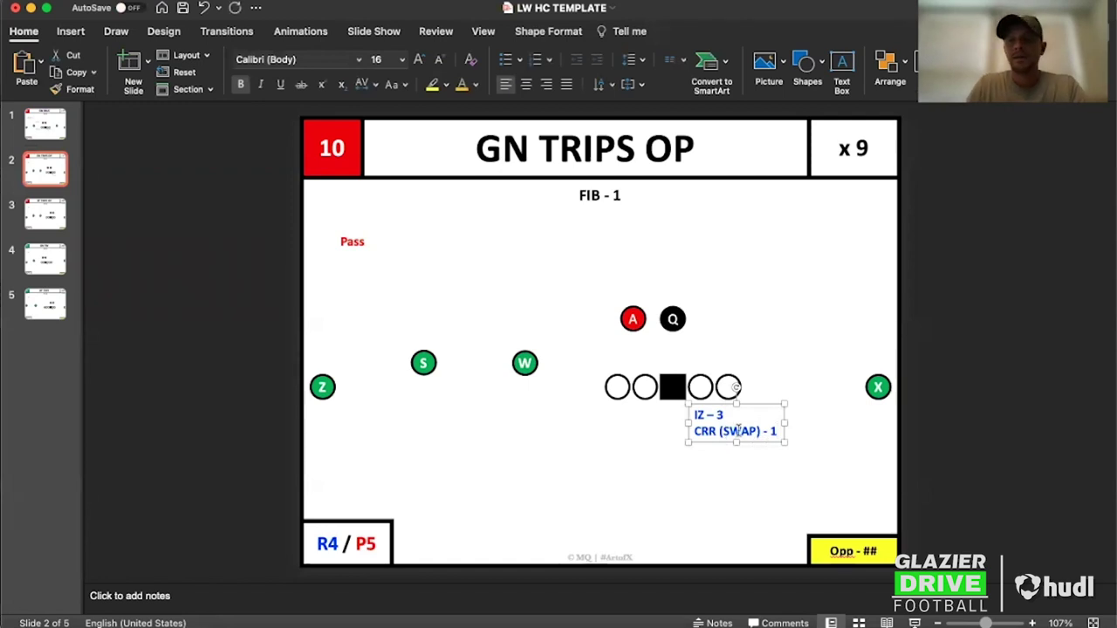
pyautogui.click(712, 429)
pyautogui.press('BackSpace')
pyautogui.write('T')
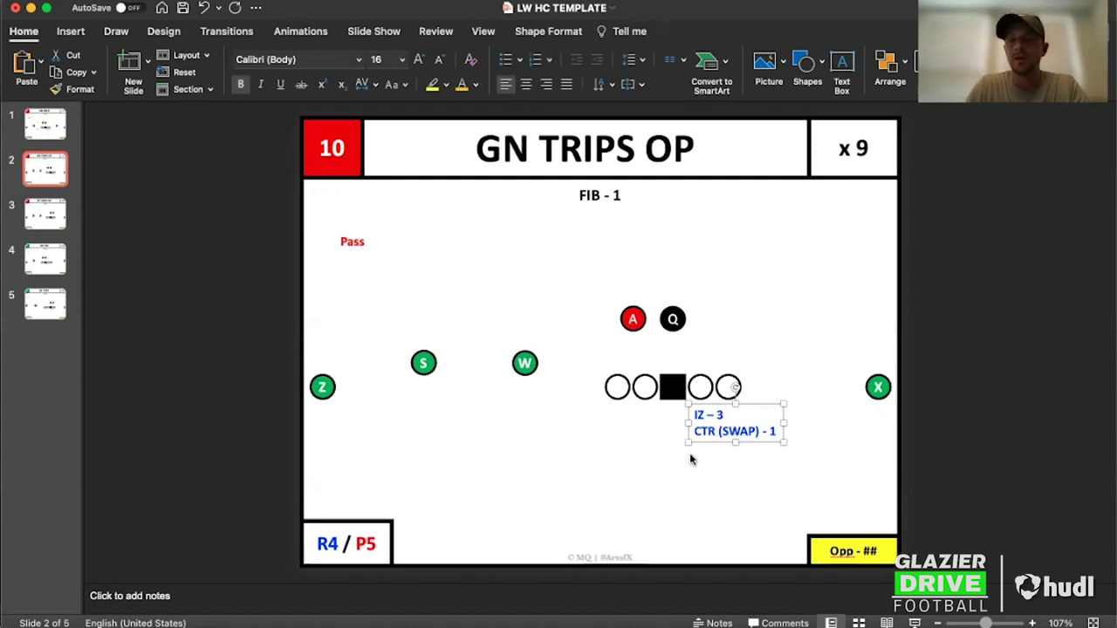
pyautogui.click(729, 471)
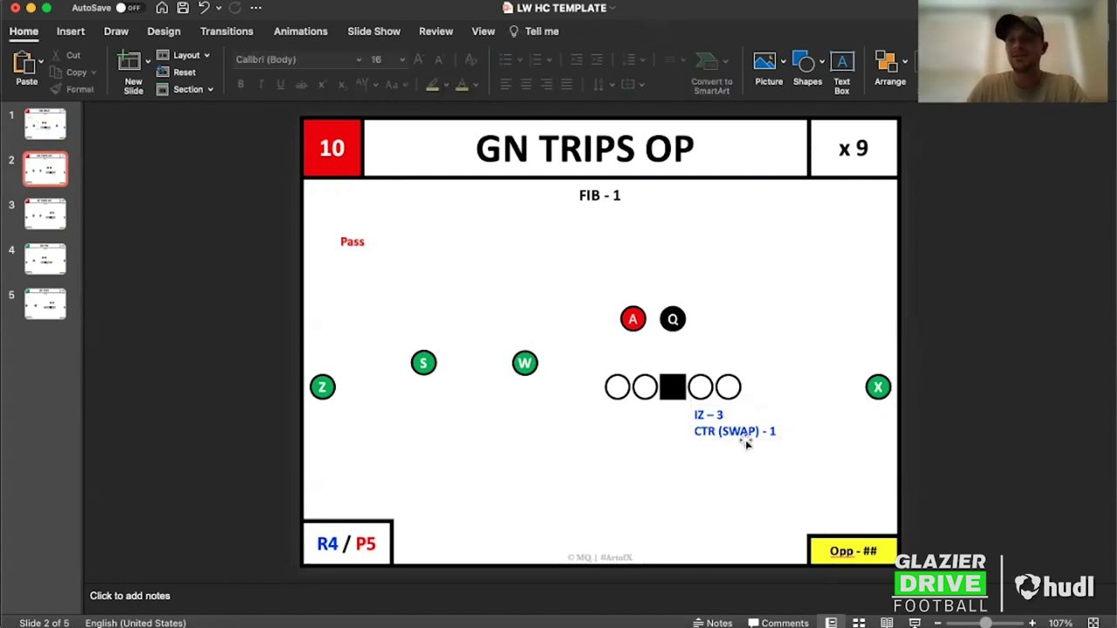
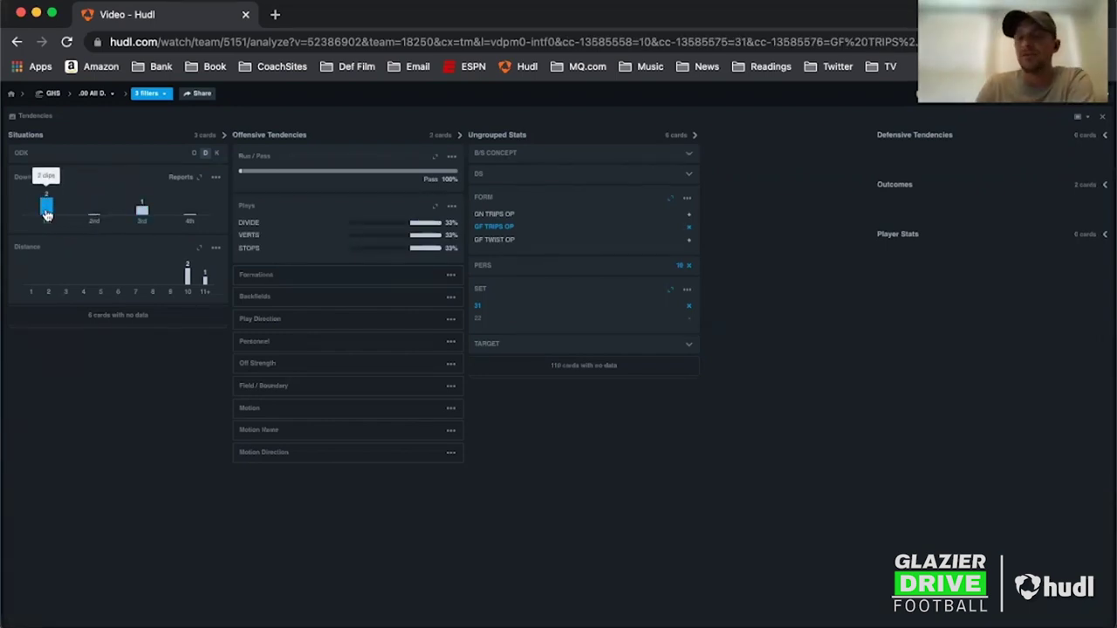
# In Hudl, review the down and distance charts for GF TRIPS OP and clear all the tendency filters.
pyautogui.moveTo(143, 213)
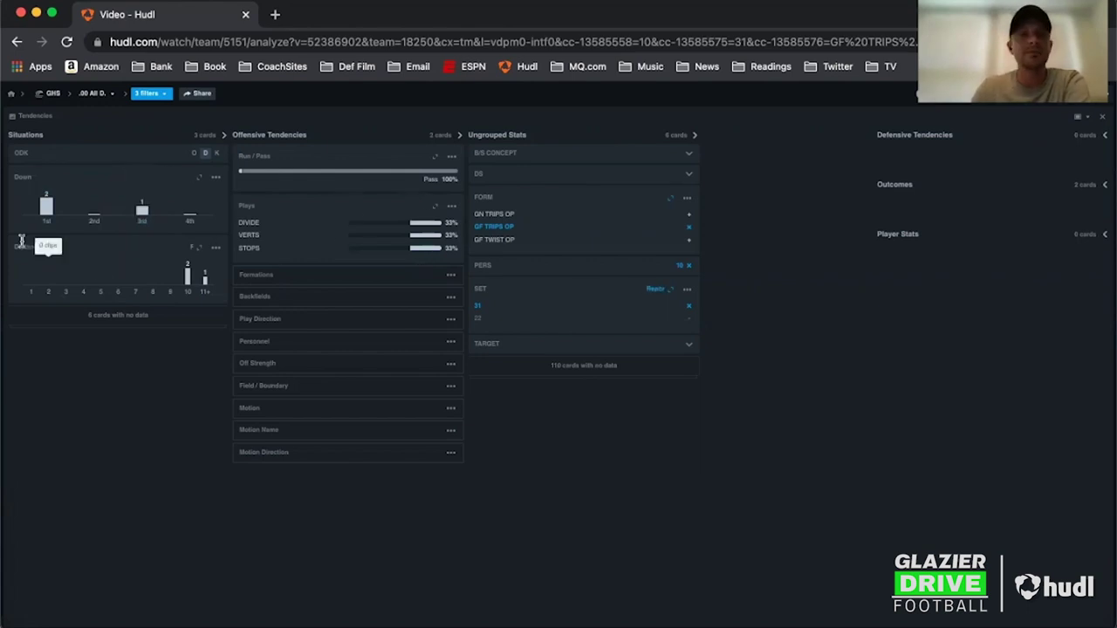
pyautogui.moveTo(185, 288)
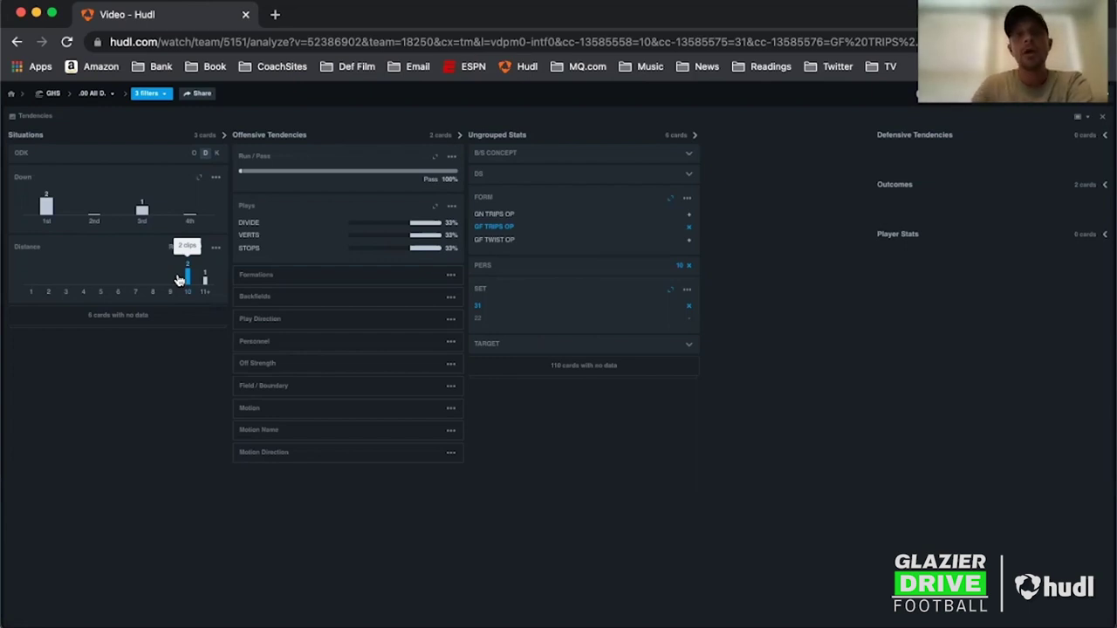
pyautogui.click(160, 93)
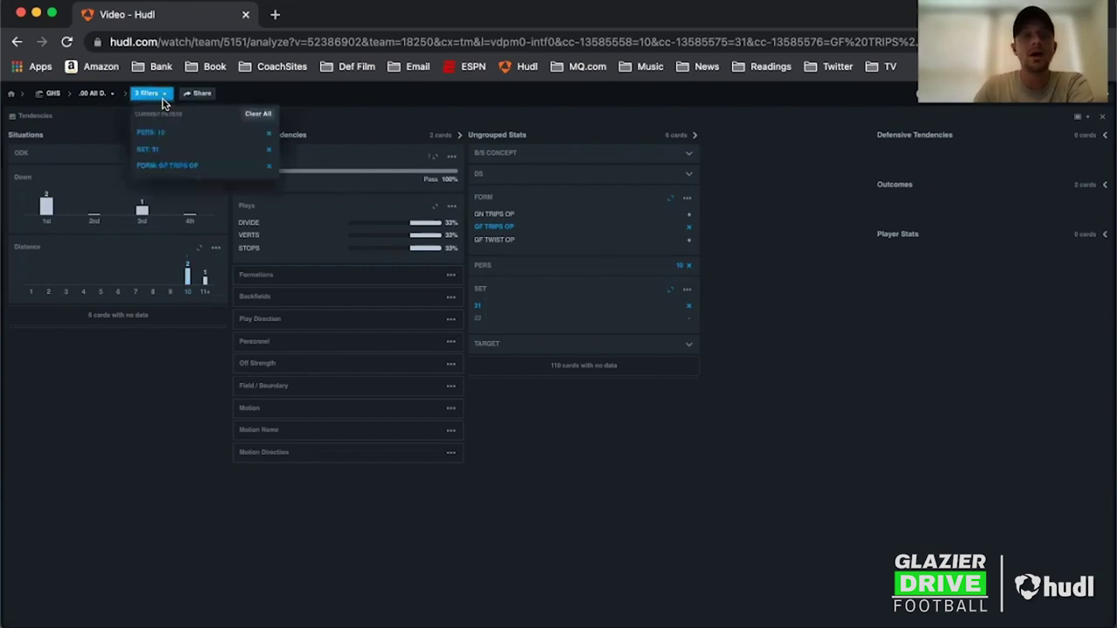
pyautogui.click(252, 115)
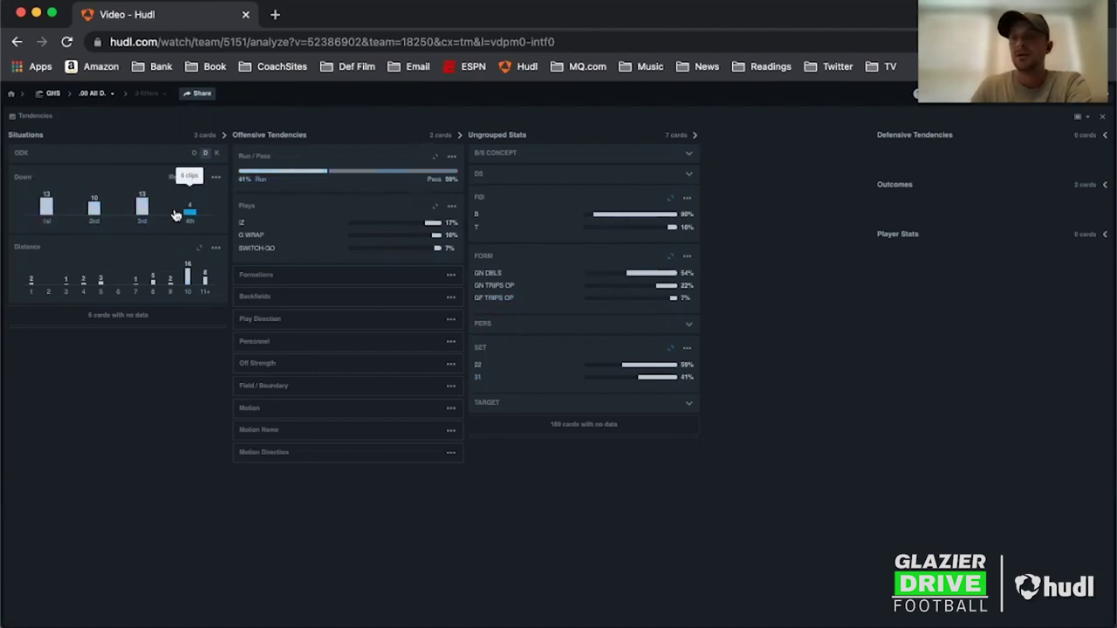
# Review the tendencies on 3rd down at distances 4 and 5, and remove the down and distance filters.
pyautogui.click(141, 209)
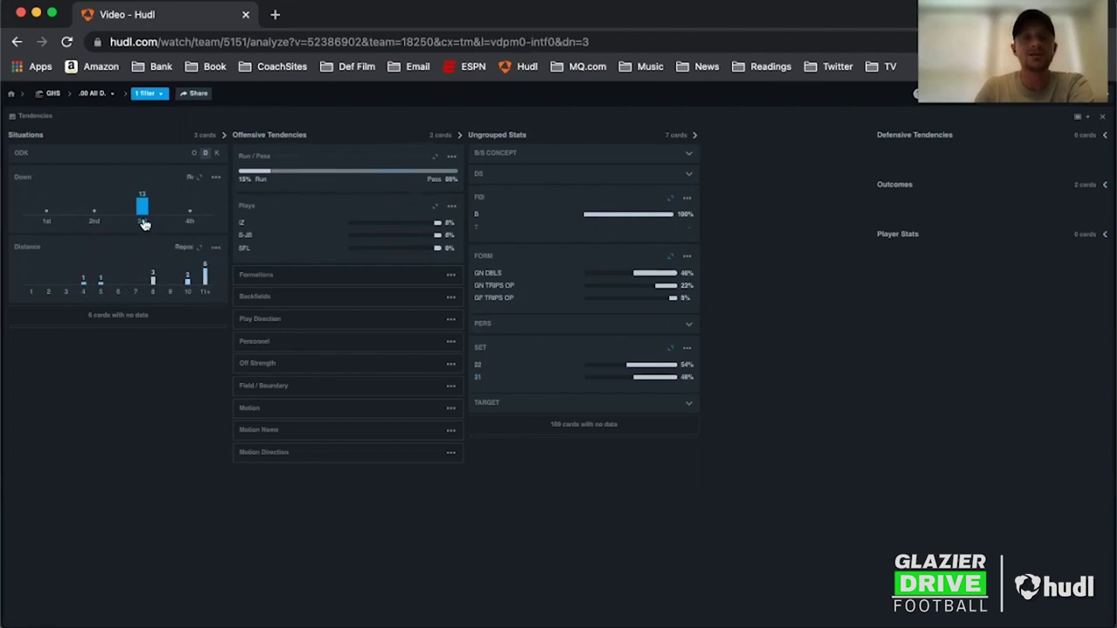
pyautogui.click(84, 281)
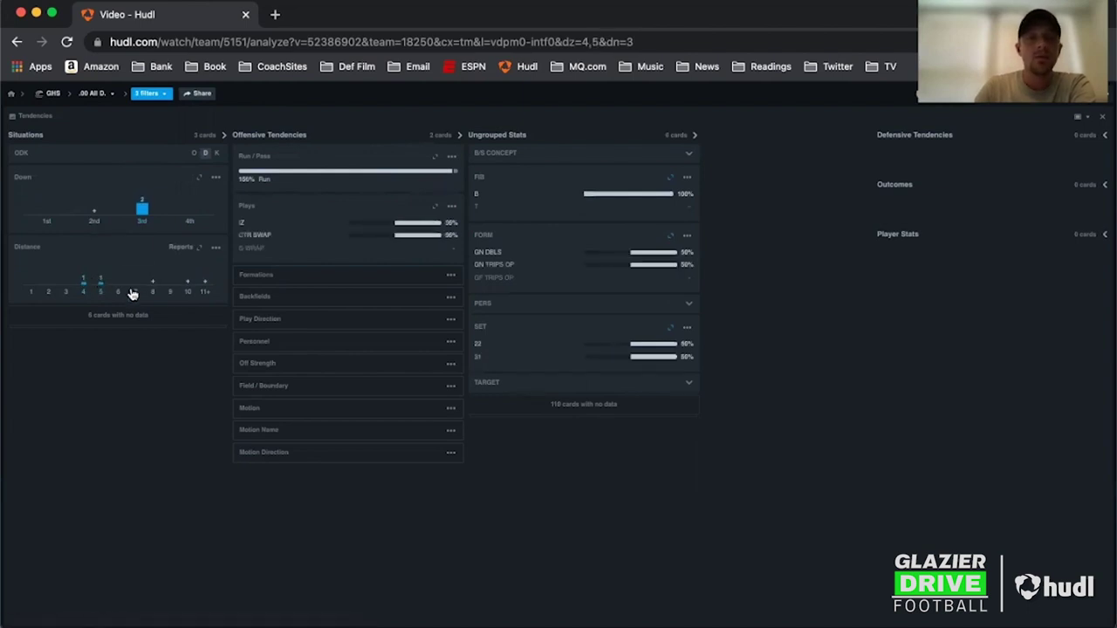
pyautogui.click(82, 281)
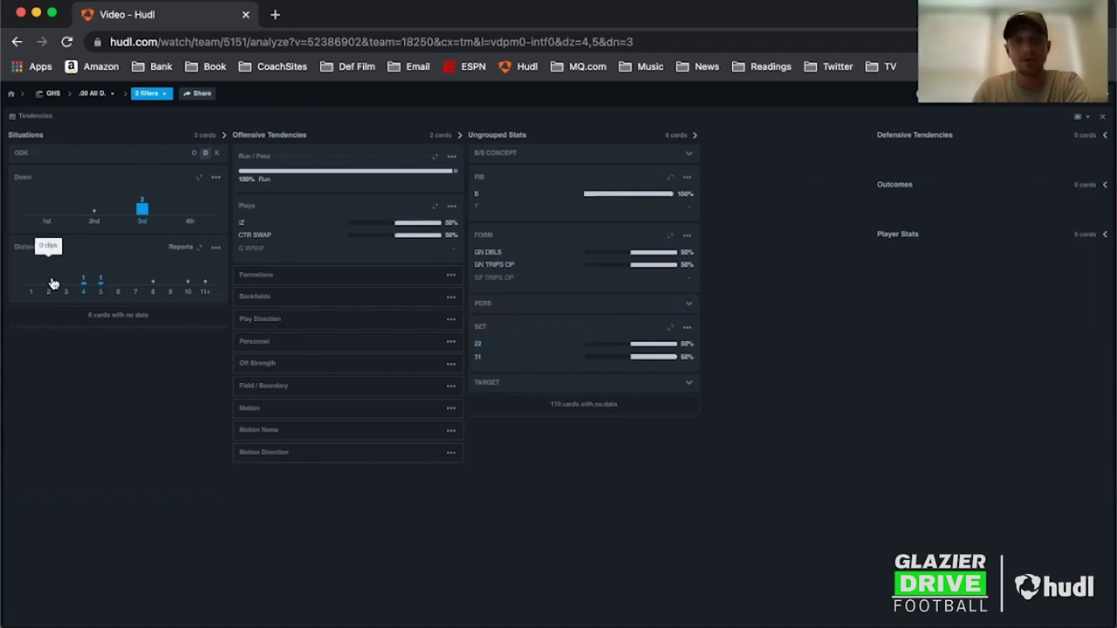
pyautogui.click(144, 213)
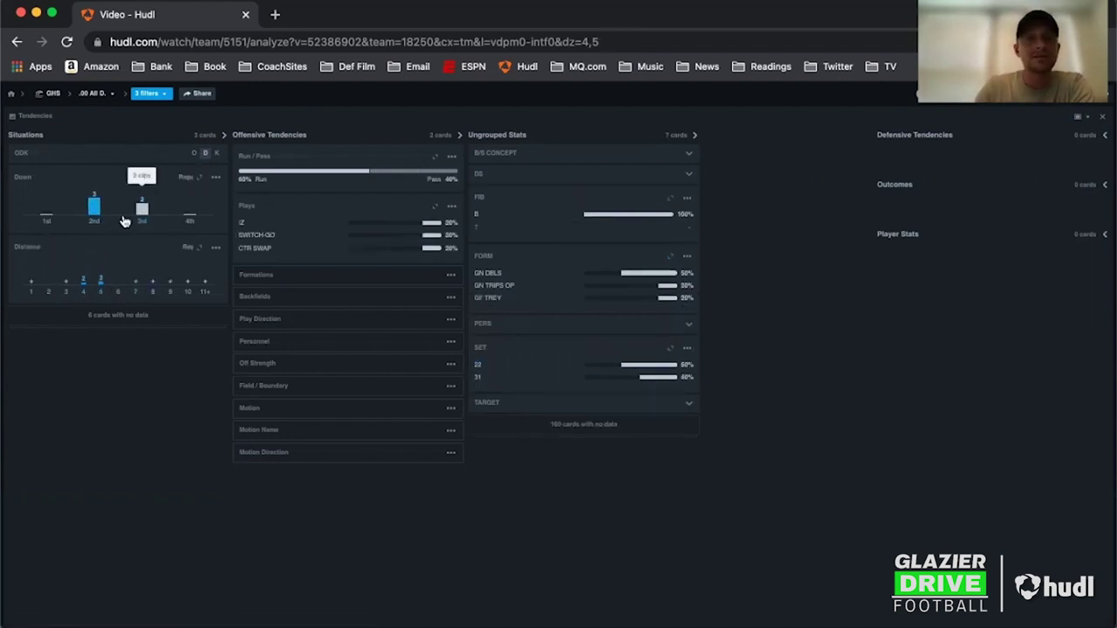
pyautogui.click(153, 93)
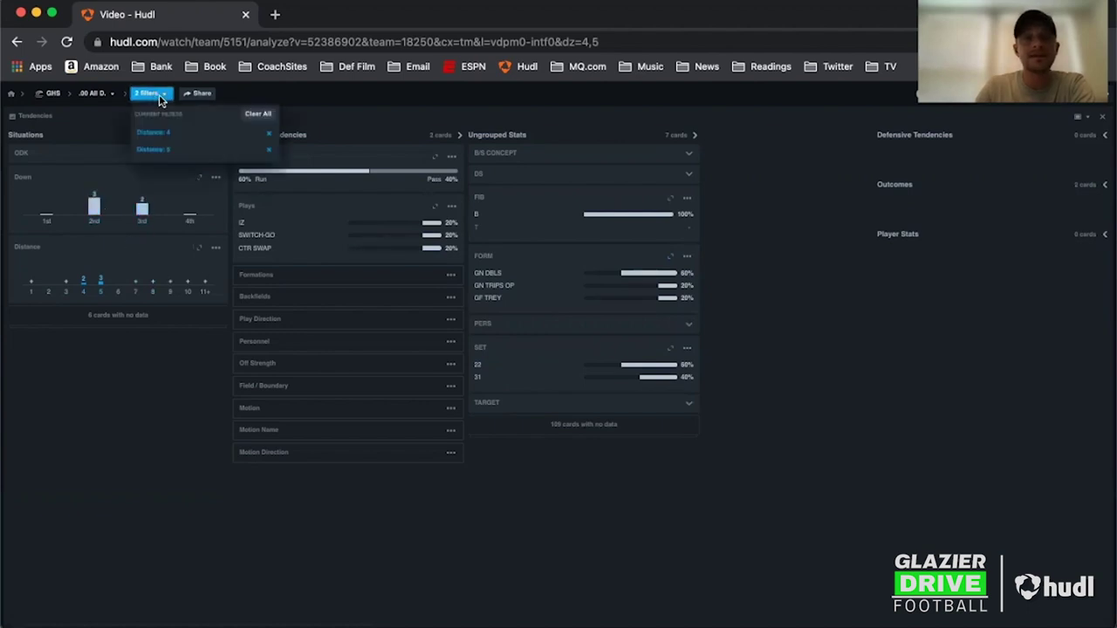
pyautogui.click(268, 135)
pyautogui.click(268, 136)
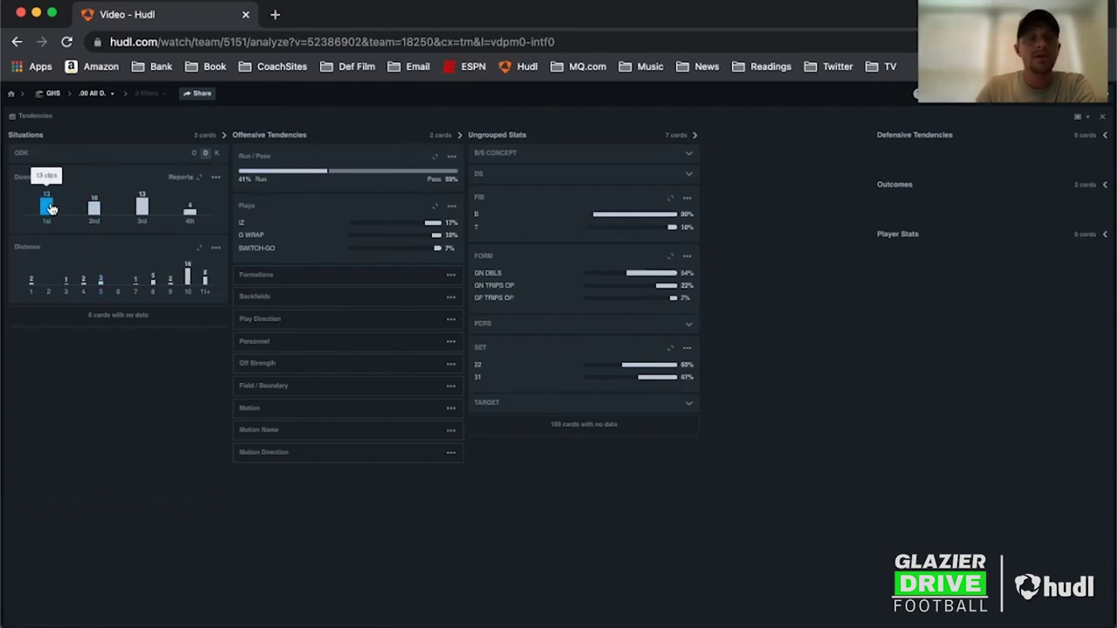
# Review the 1st down tendencies and switch the down filter to 2nd.
pyautogui.click(47, 206)
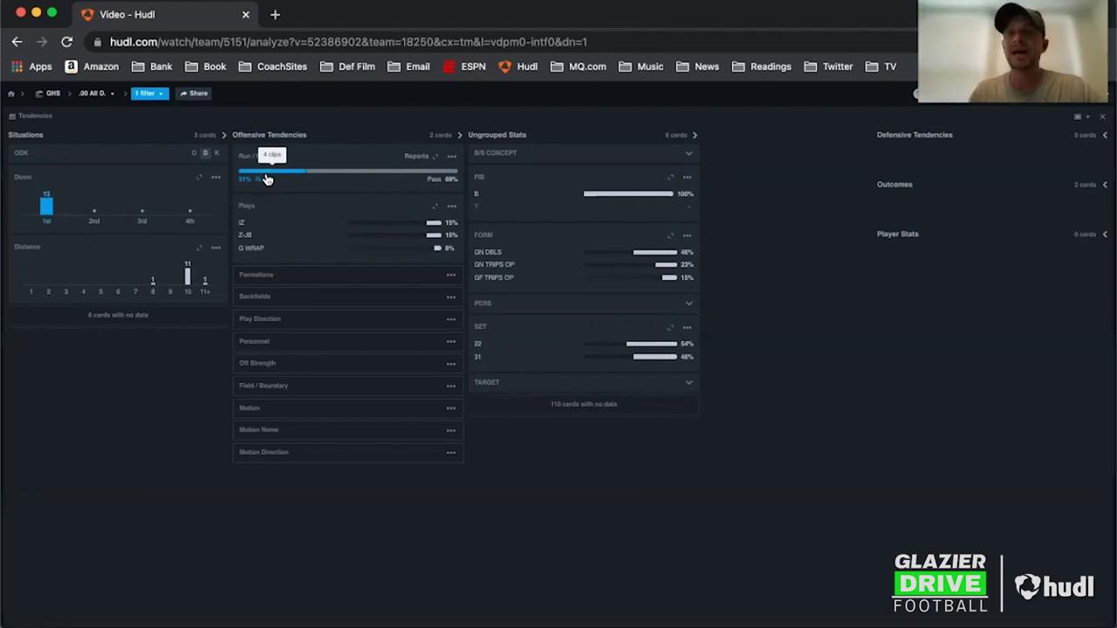
pyautogui.click(46, 207)
pyautogui.click(94, 211)
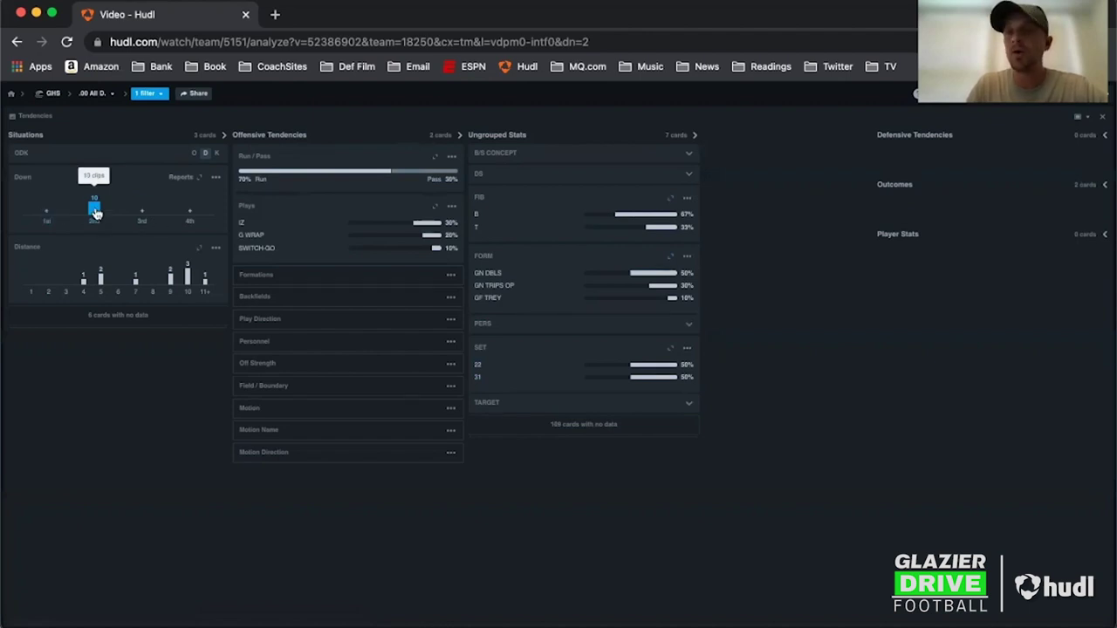
# Examine the 2nd down Pass plays and Run plays separately, and remove the play type filter.
pyautogui.click(422, 173)
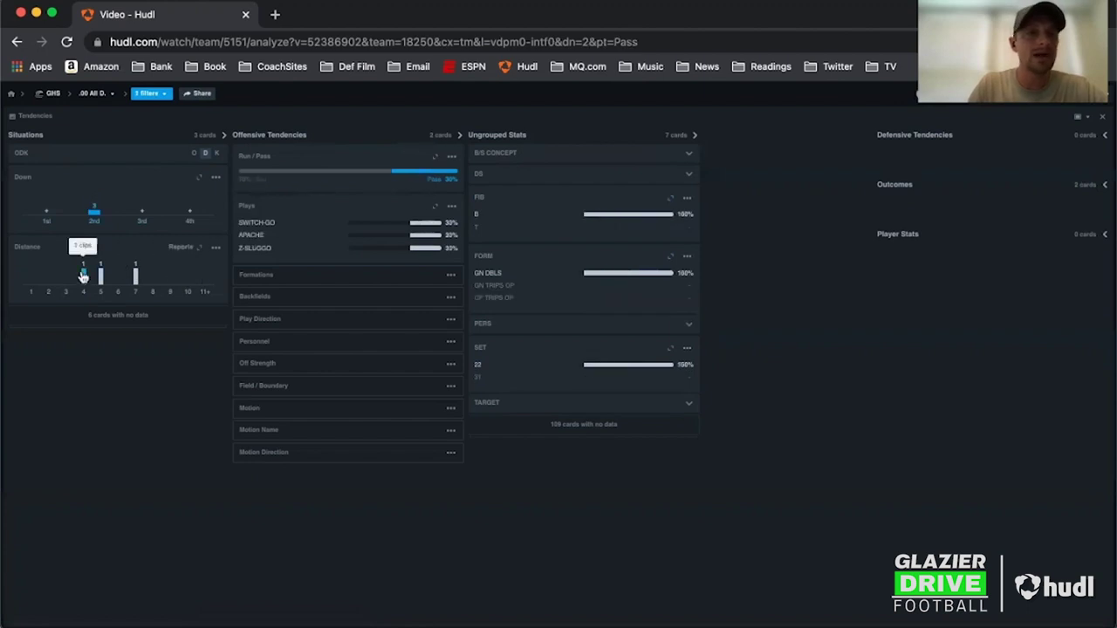
pyautogui.click(403, 173)
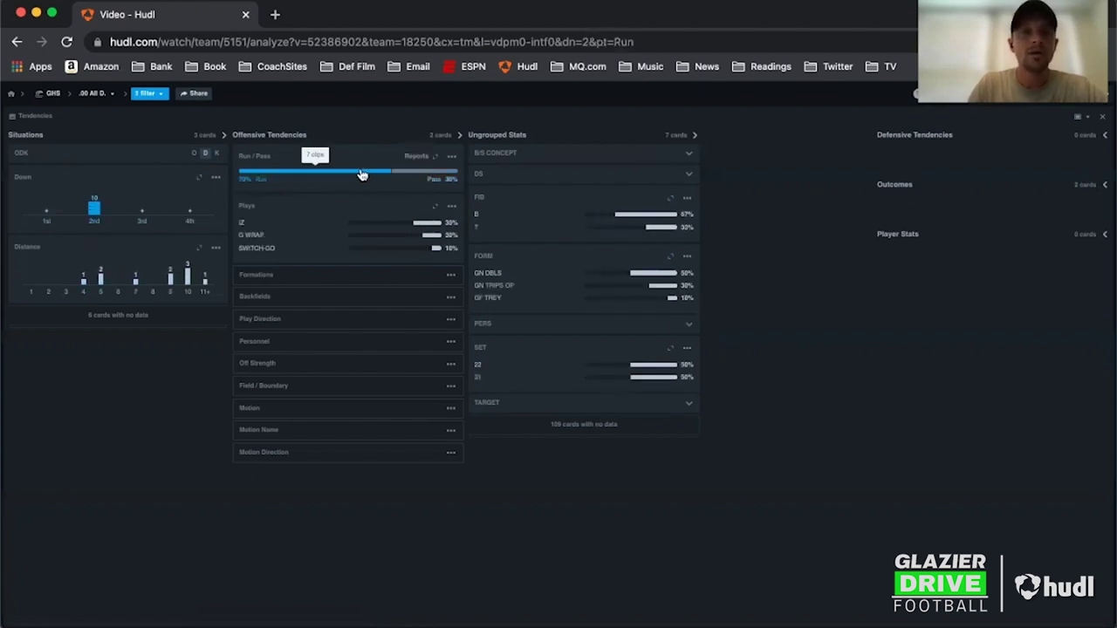
pyautogui.click(361, 174)
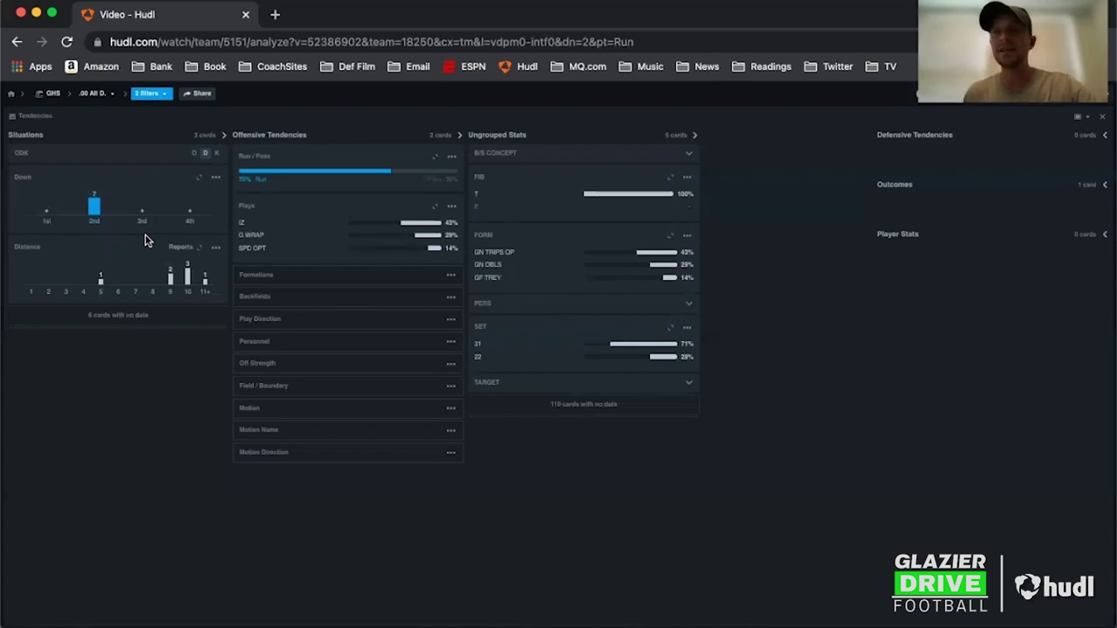
pyautogui.moveTo(172, 283)
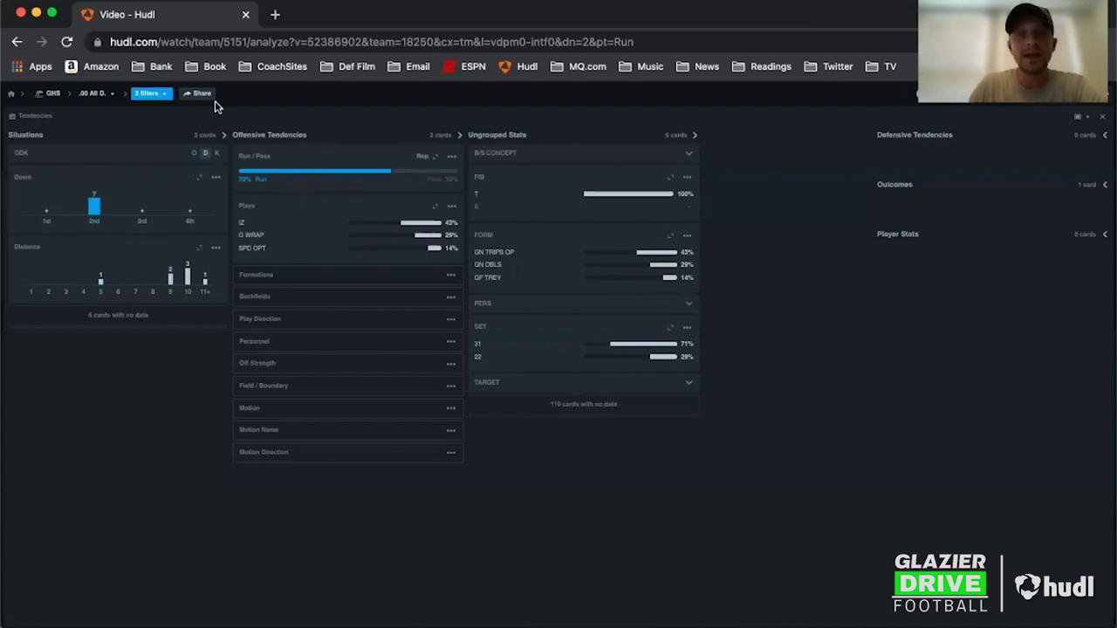
pyautogui.click(150, 94)
pyautogui.click(270, 152)
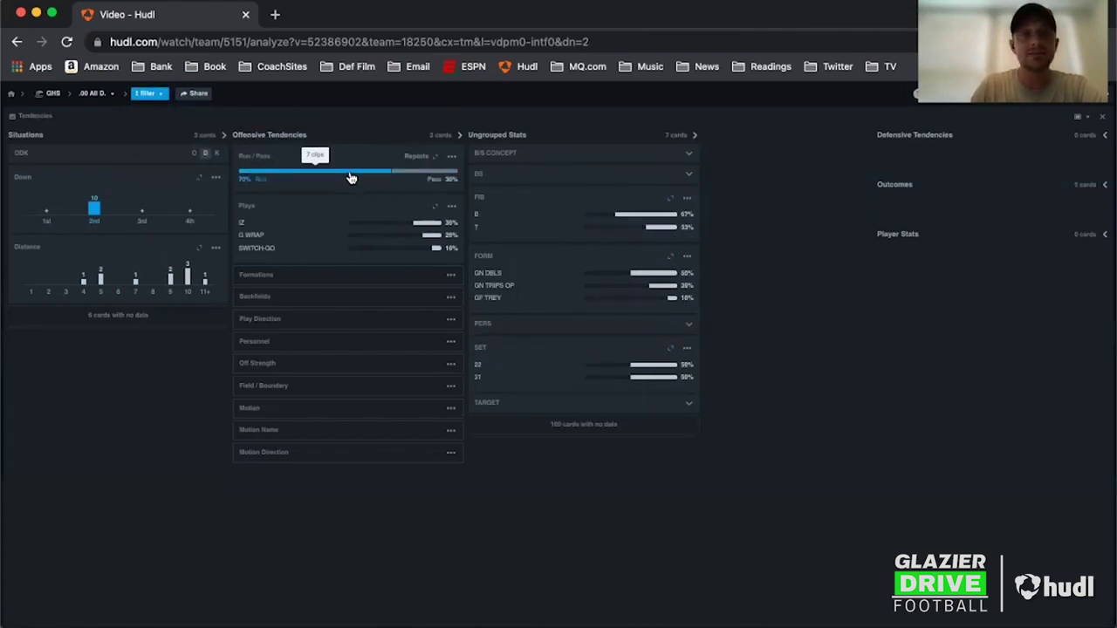
# Examine the 2nd down tendencies at distance 4 and at distance 5 separately, clearing each distance filter.
pyautogui.click(84, 283)
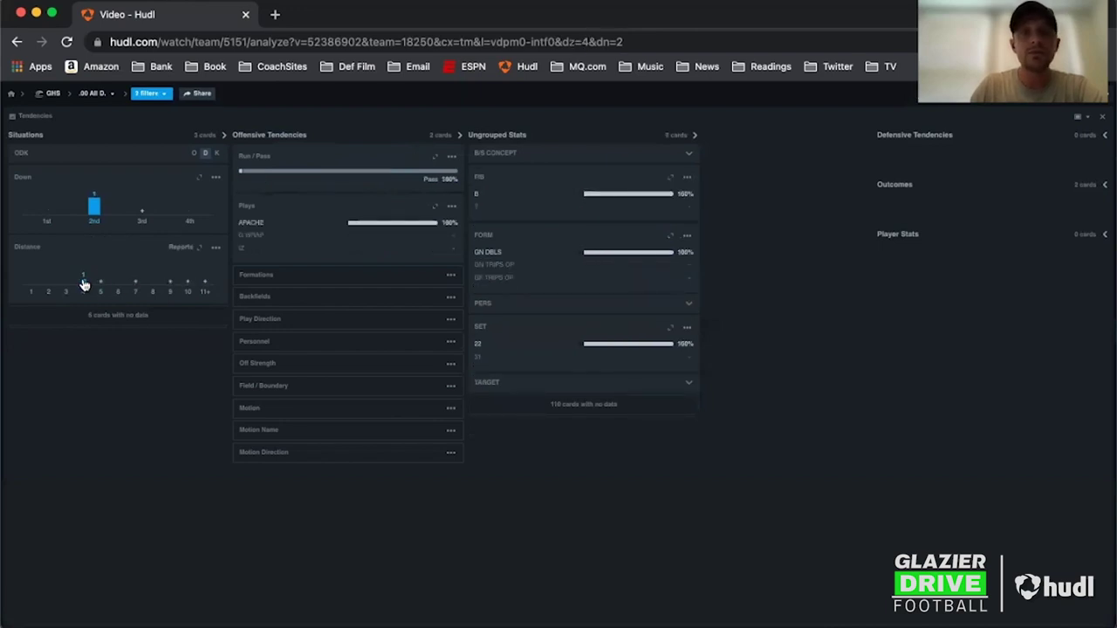
pyautogui.click(84, 283)
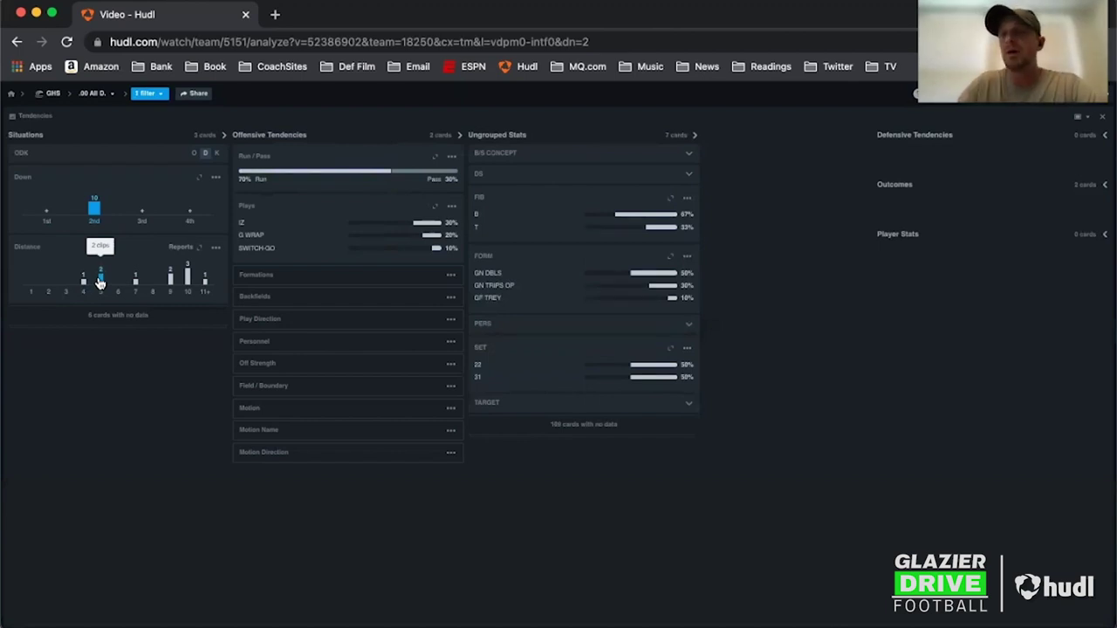
pyautogui.click(100, 282)
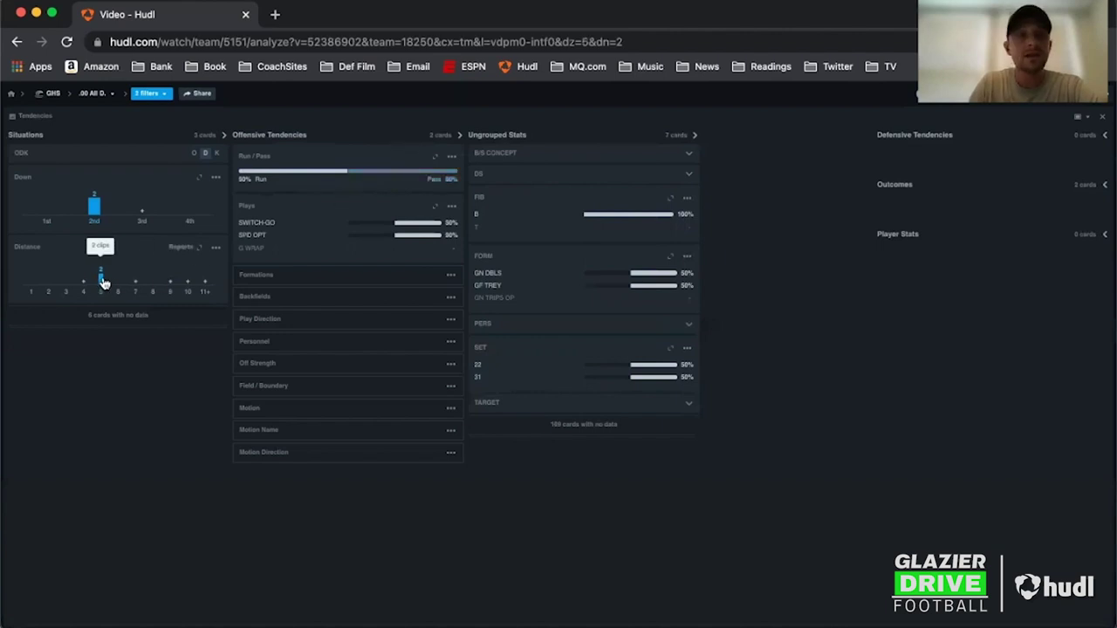
pyautogui.click(101, 277)
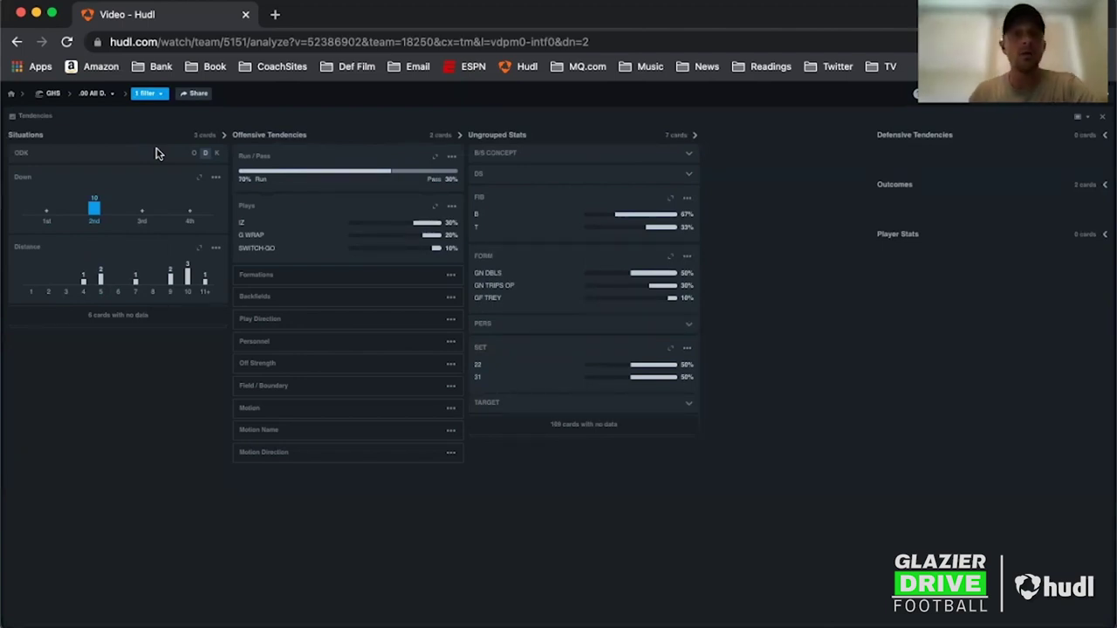
# Filter the 2nd down tendencies to distances 7, 9, 10 and 11+, and briefly isolate the Pass plays for review.
pyautogui.click(136, 283)
pyautogui.click(170, 279)
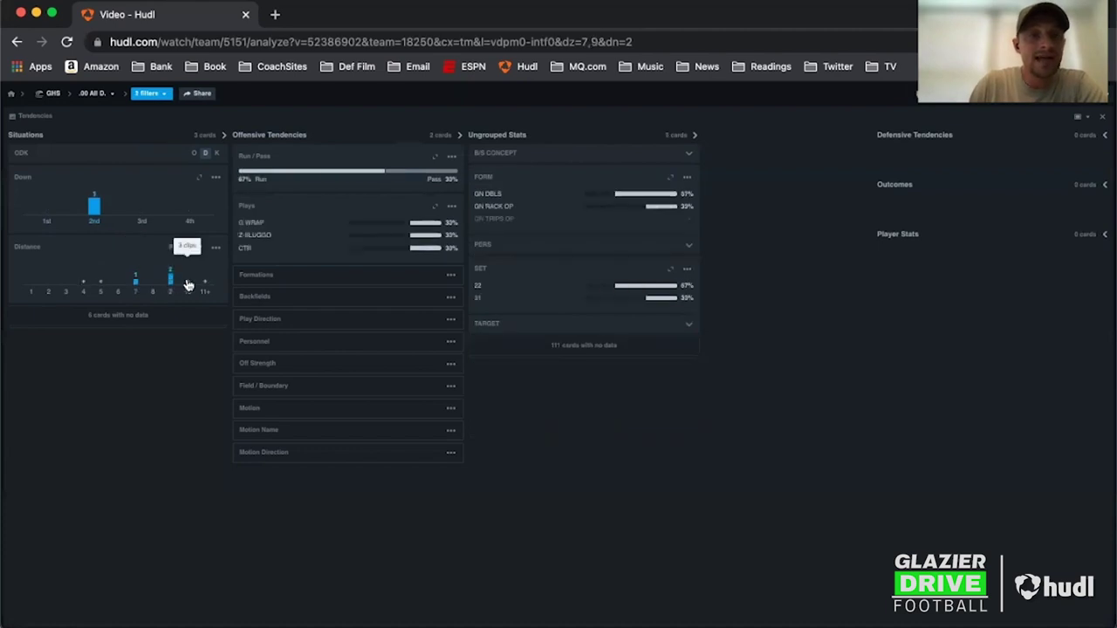
pyautogui.click(188, 279)
pyautogui.click(206, 280)
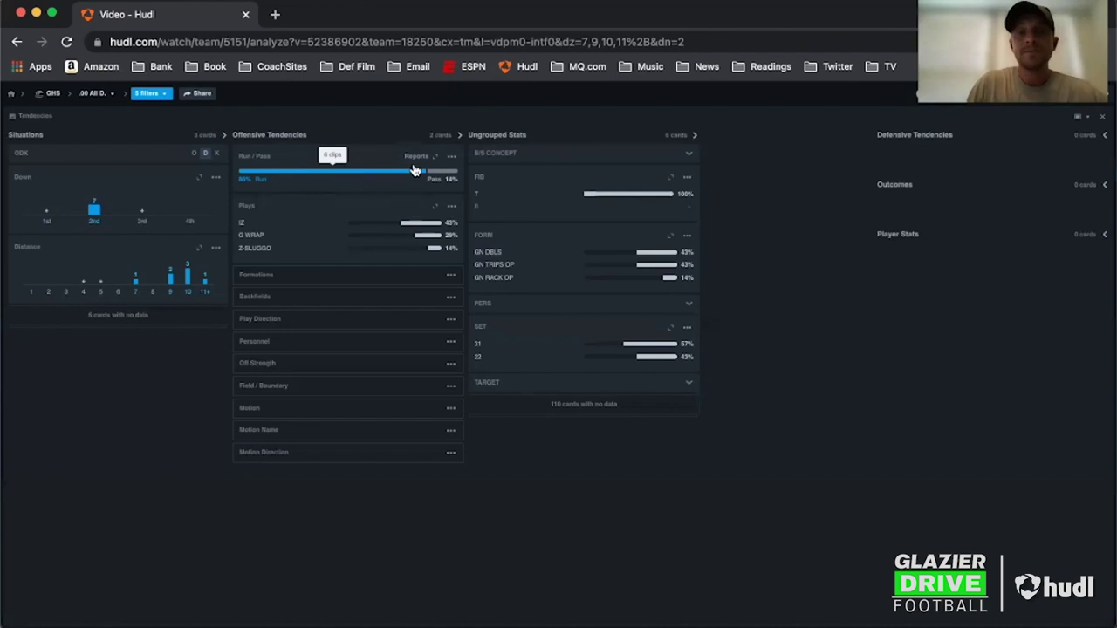
pyautogui.click(442, 177)
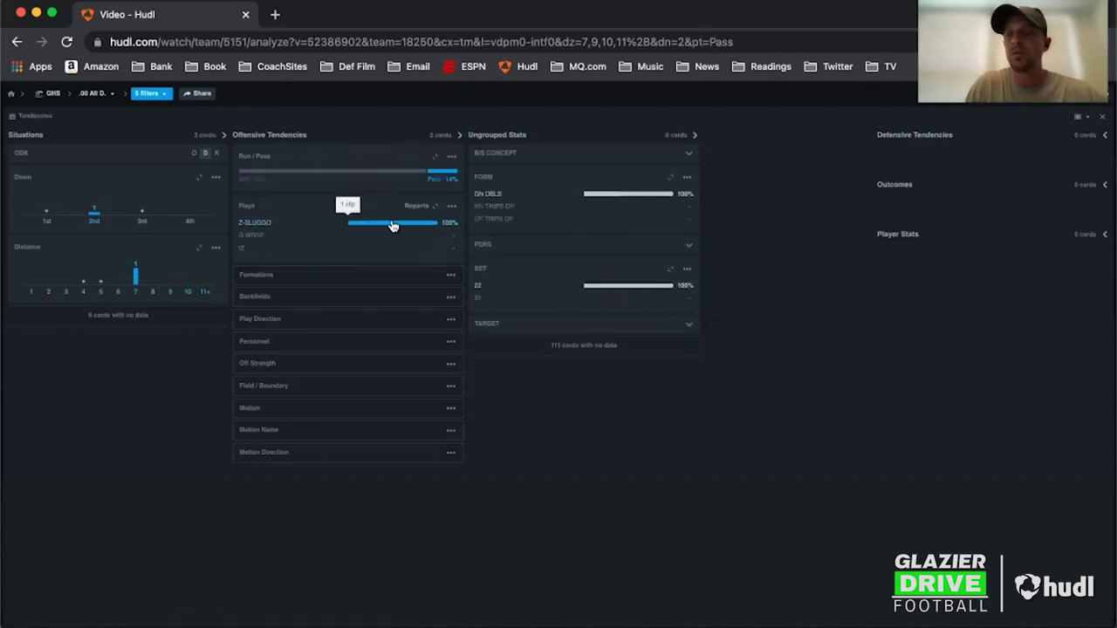
pyautogui.click(443, 176)
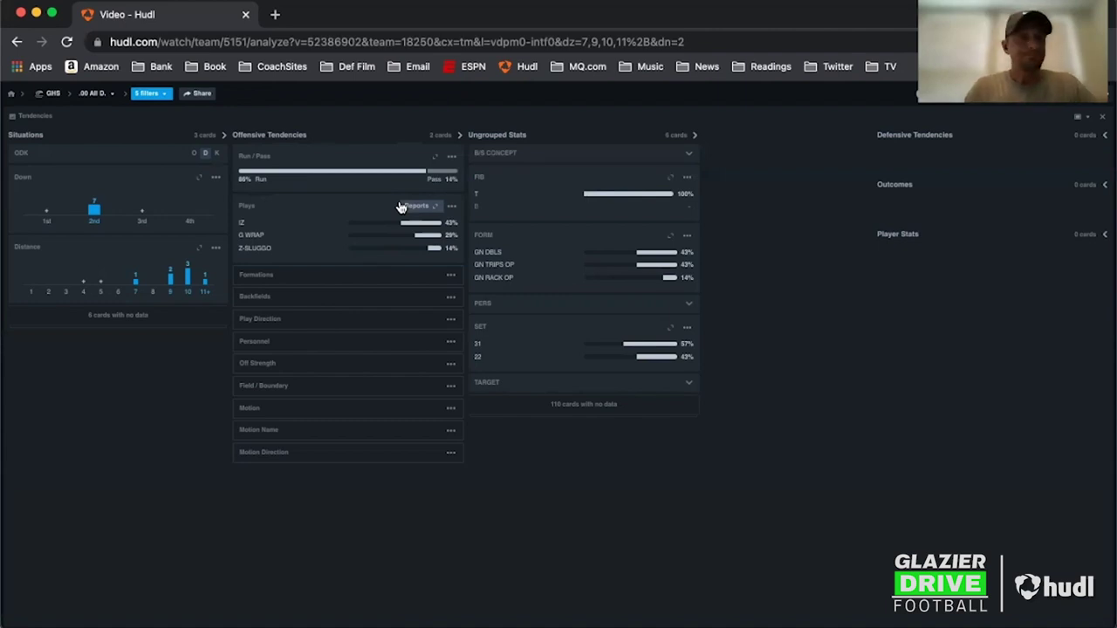
# Clear the 2nd down and distance filters, and filter the tendencies to 3rd down.
pyautogui.click(94, 209)
pyautogui.click(153, 98)
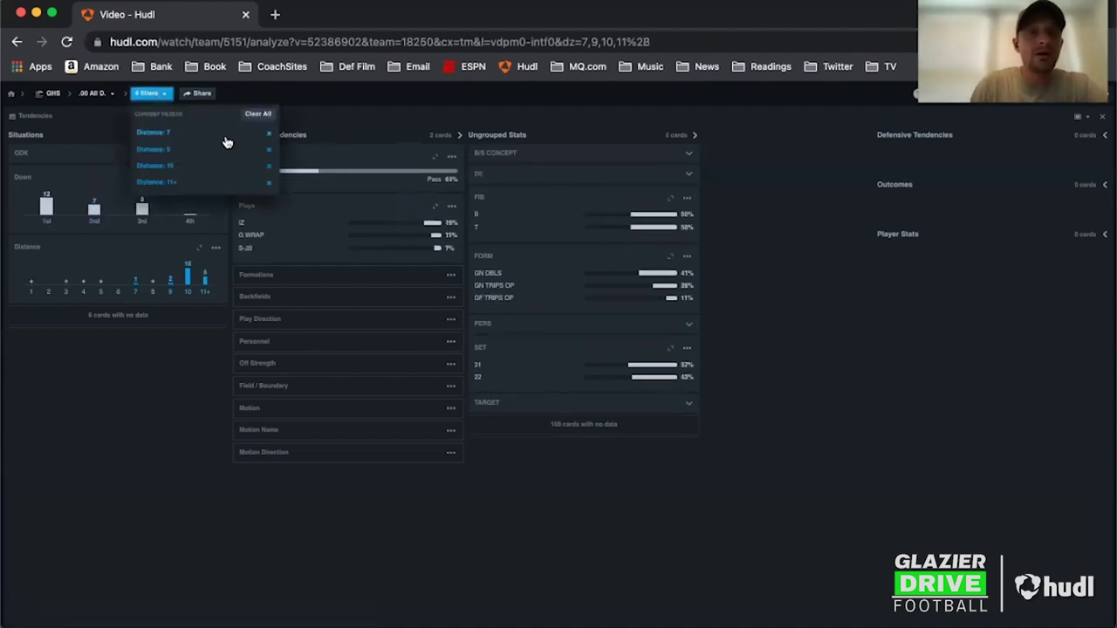
pyautogui.click(266, 119)
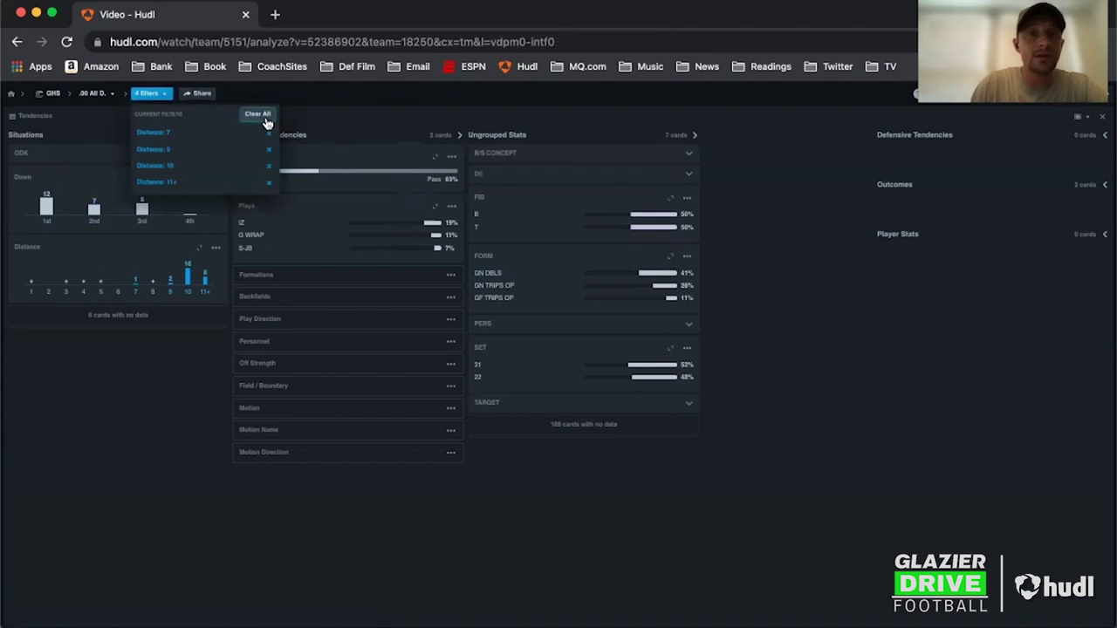
pyautogui.click(142, 206)
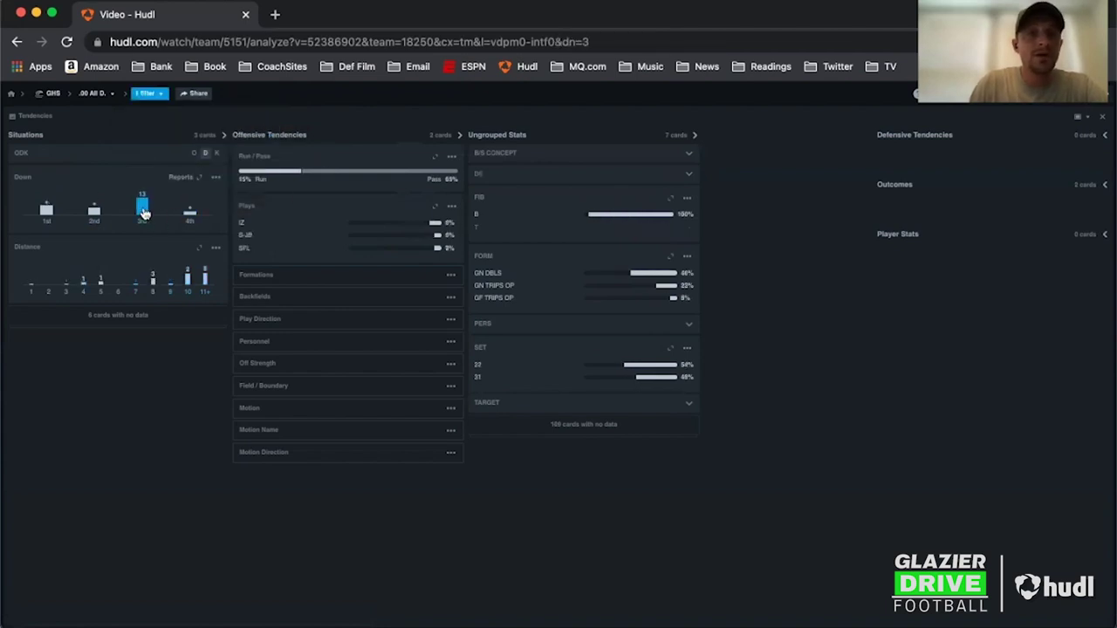
# Examine the 3rd down tendencies at distances 4 and 5 together, and remove both distance filters.
pyautogui.click(84, 284)
pyautogui.click(101, 285)
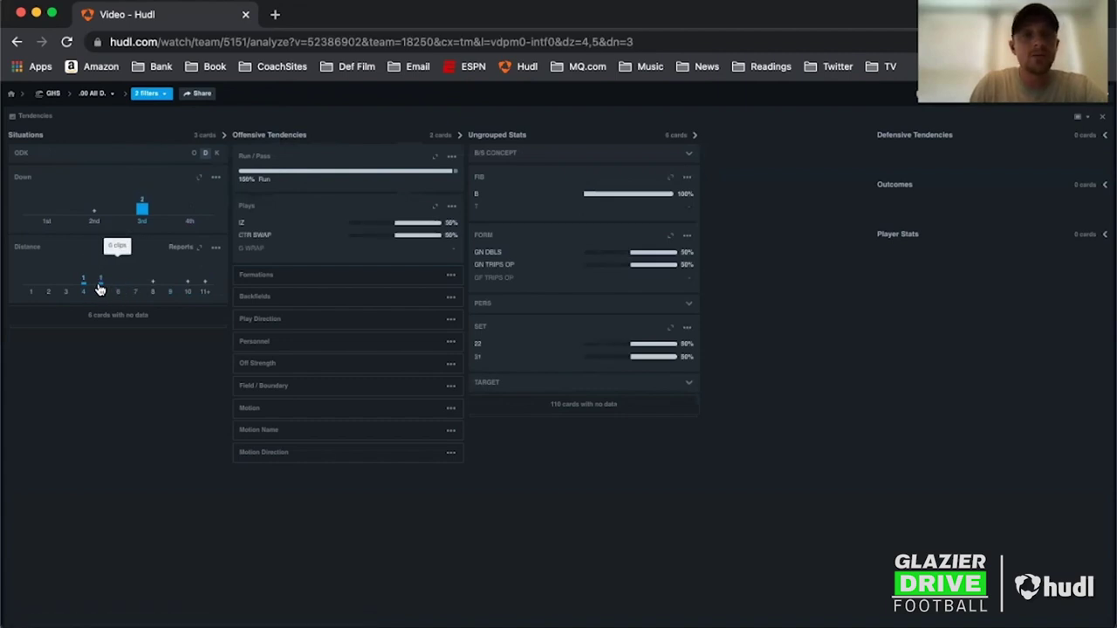
pyautogui.click(84, 283)
pyautogui.click(101, 284)
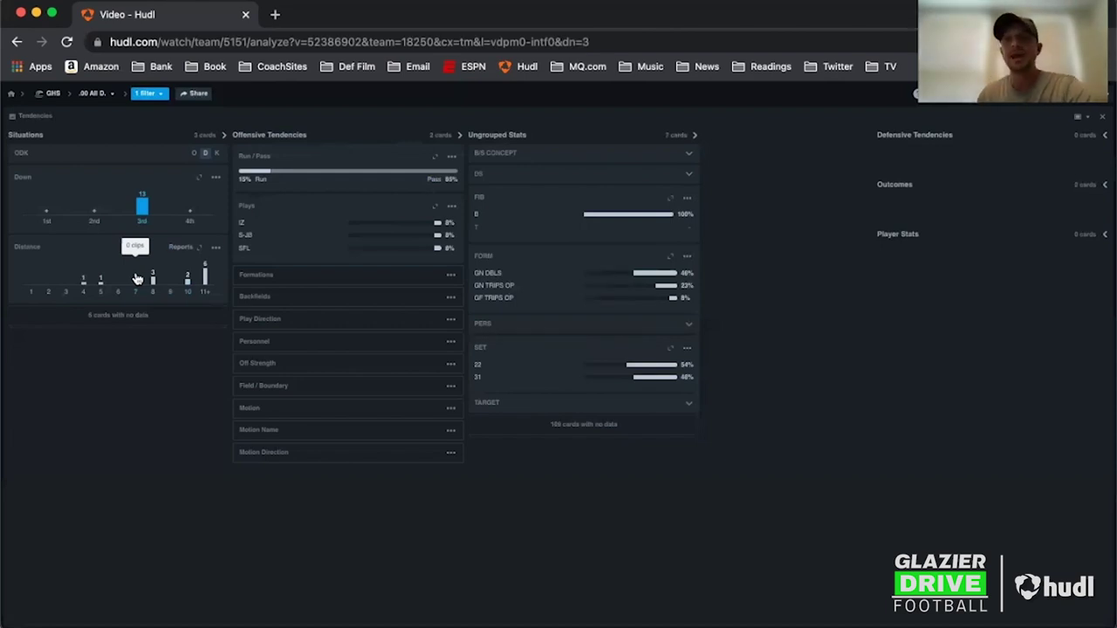
# Filter the 3rd down tendencies to distances 8, 10 and 11+, and review the full Plays breakdown.
pyautogui.moveTo(154, 282)
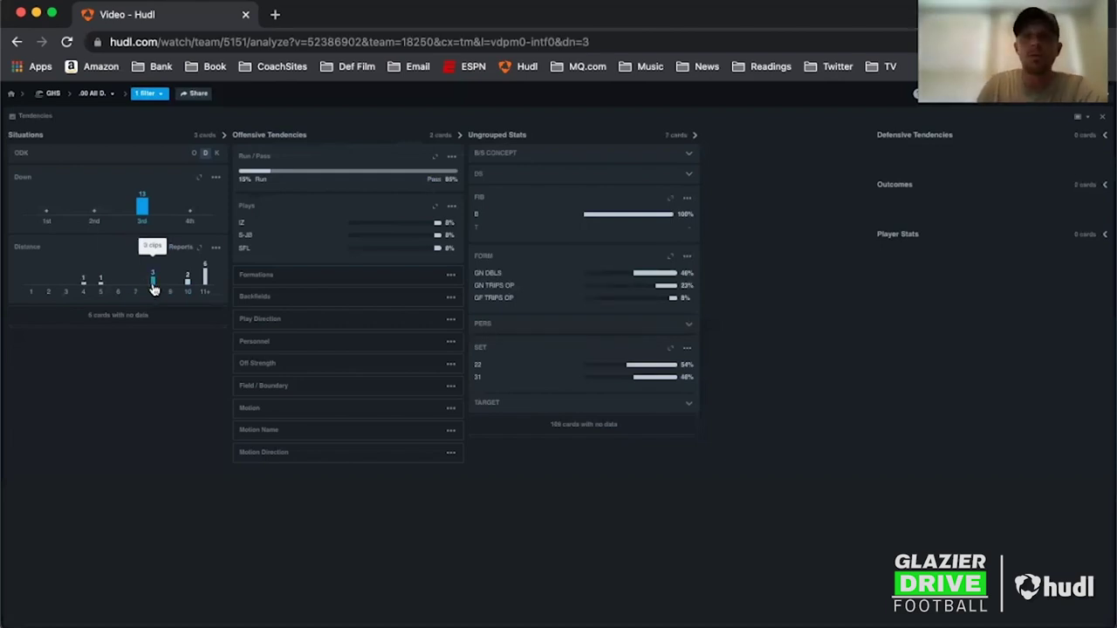
pyautogui.click(154, 283)
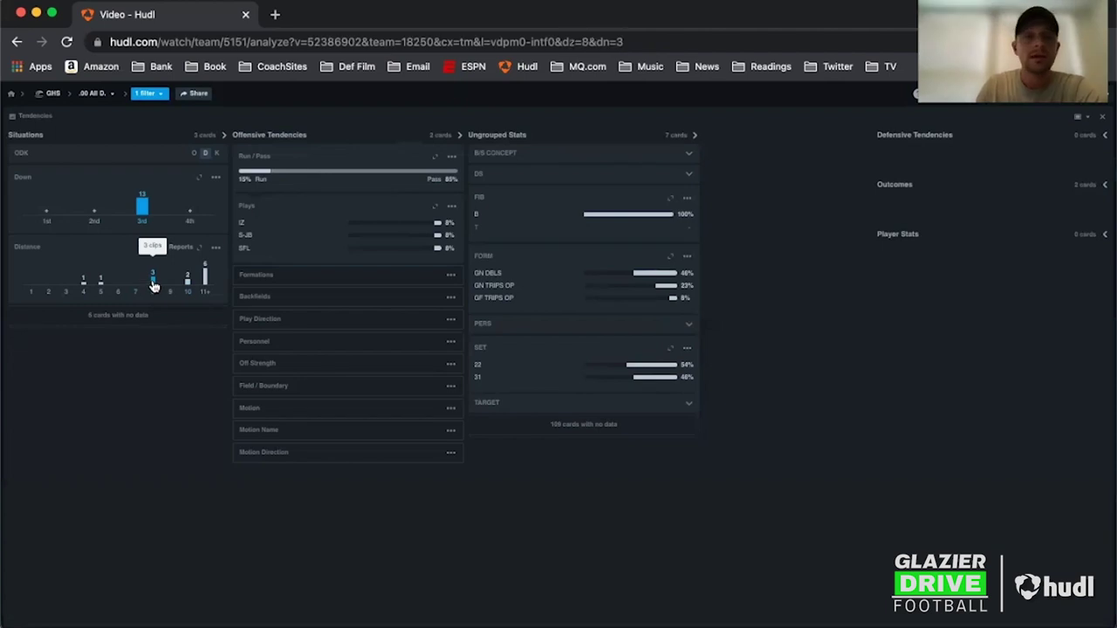
pyautogui.click(188, 283)
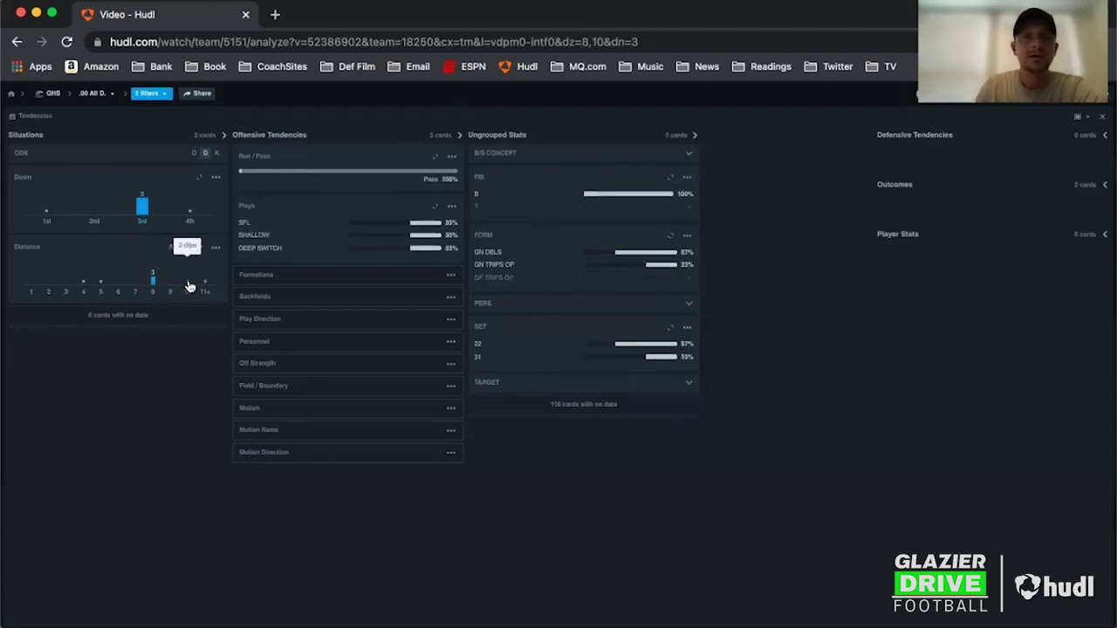
pyautogui.click(203, 285)
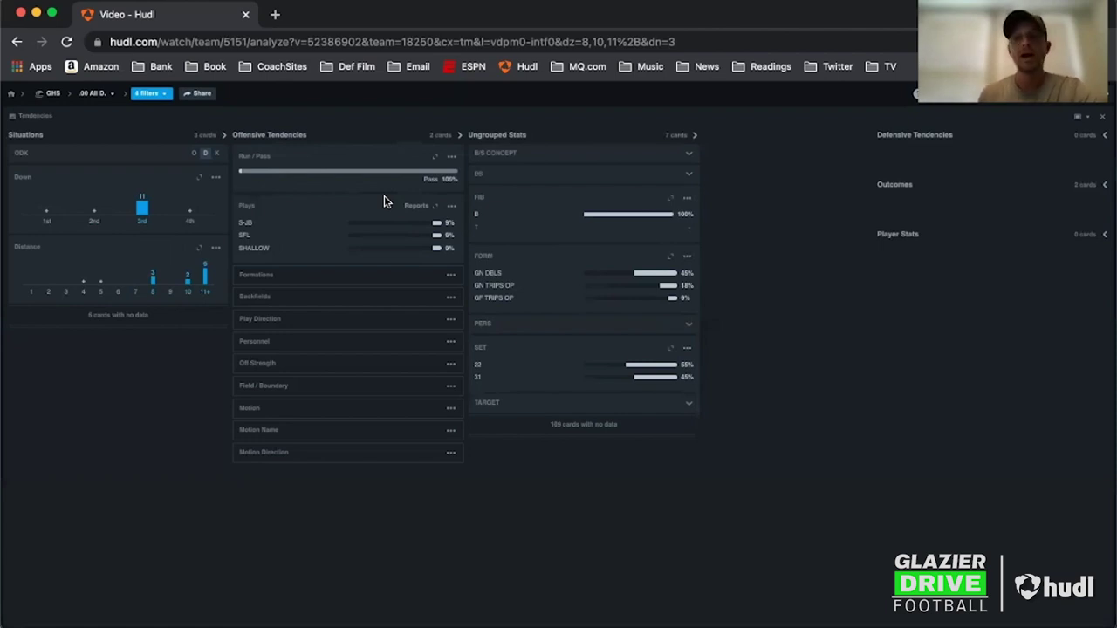
pyautogui.click(416, 206)
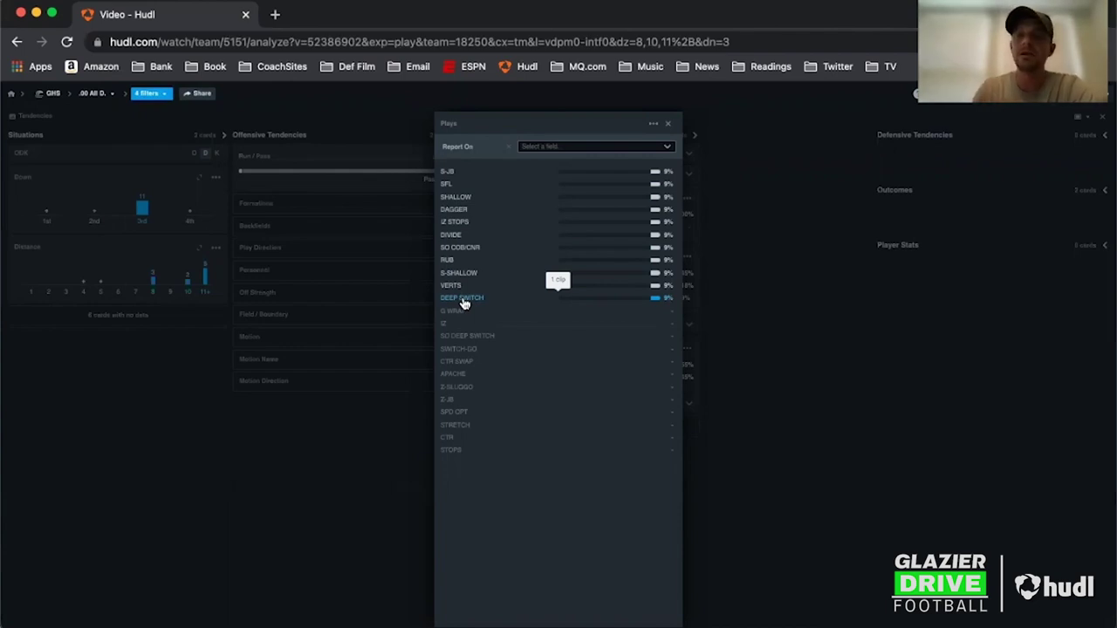
pyautogui.click(668, 128)
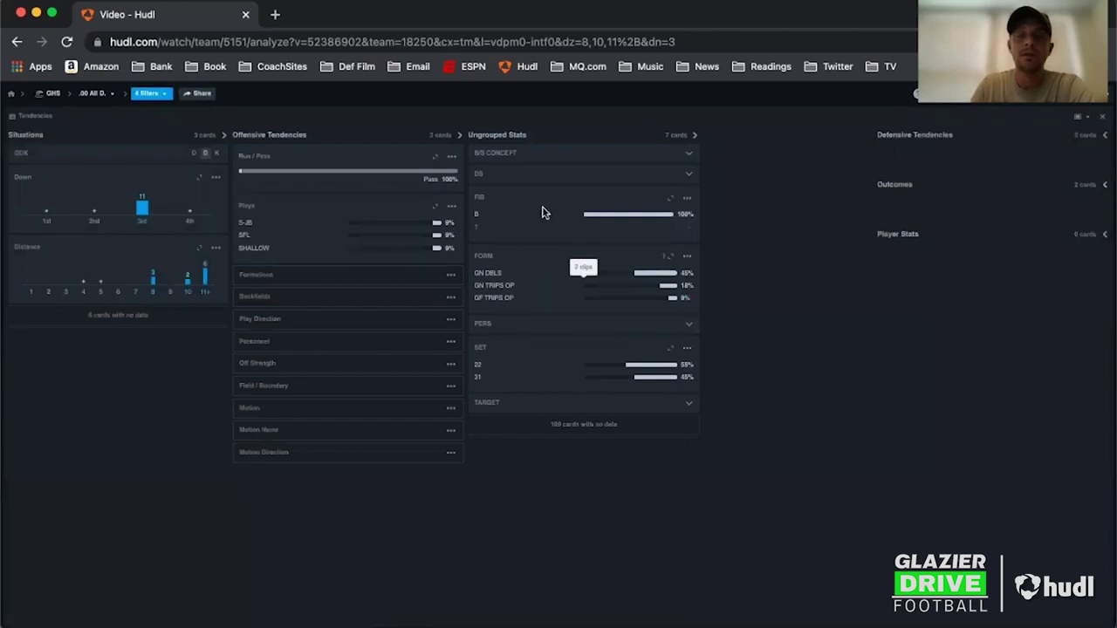
# Review the FIB breakdown for the filtered 3rd down plays, and clear all filters.
pyautogui.click(670, 198)
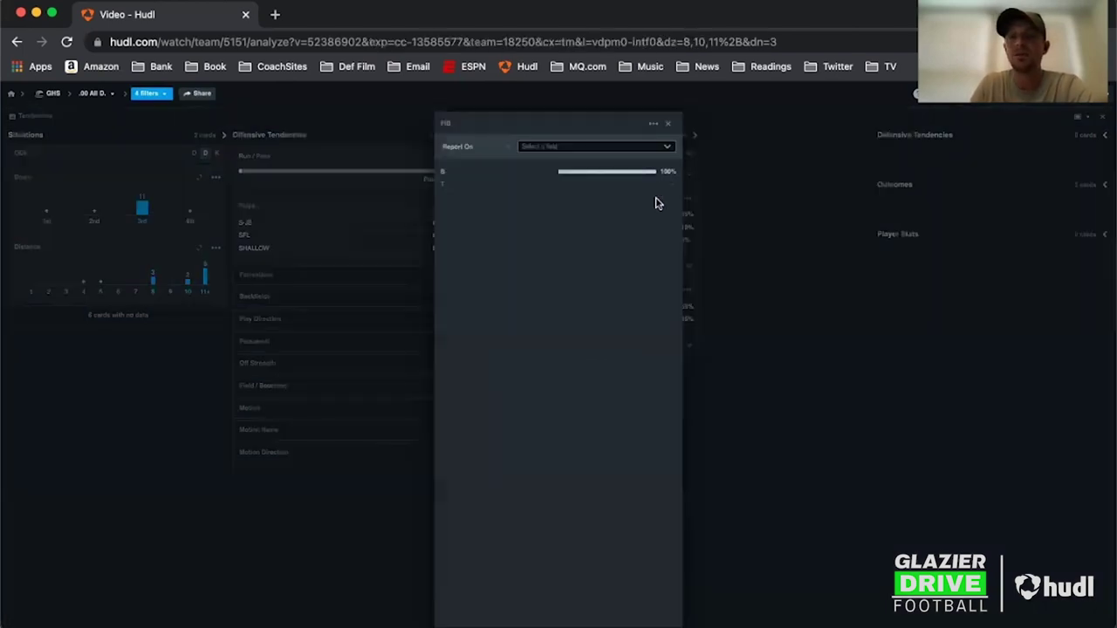
pyautogui.click(667, 124)
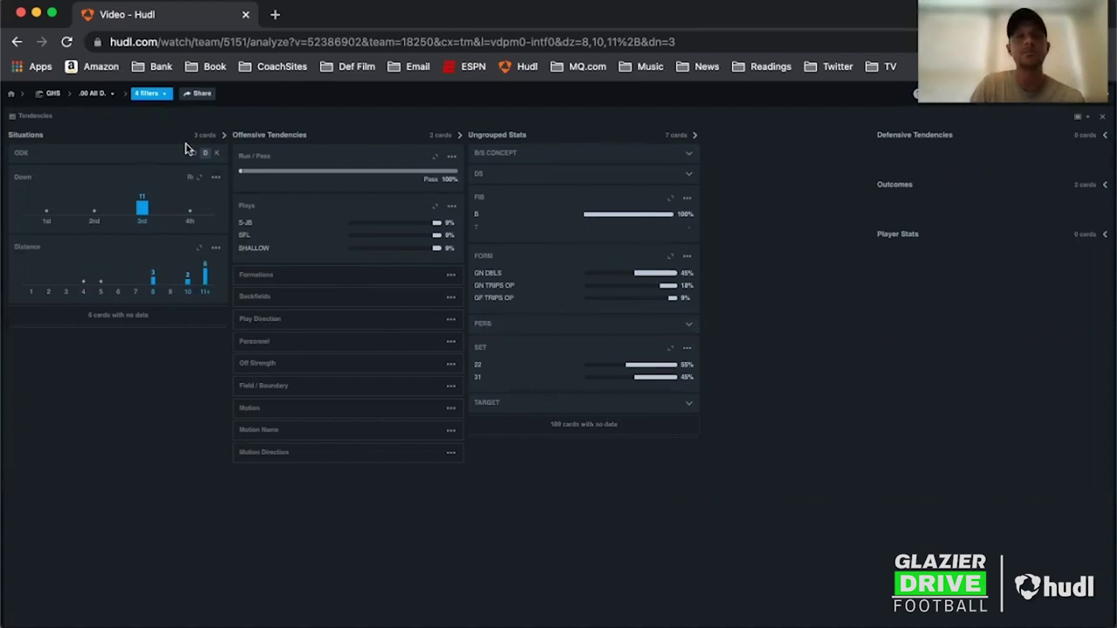
pyautogui.click(151, 93)
pyautogui.click(258, 113)
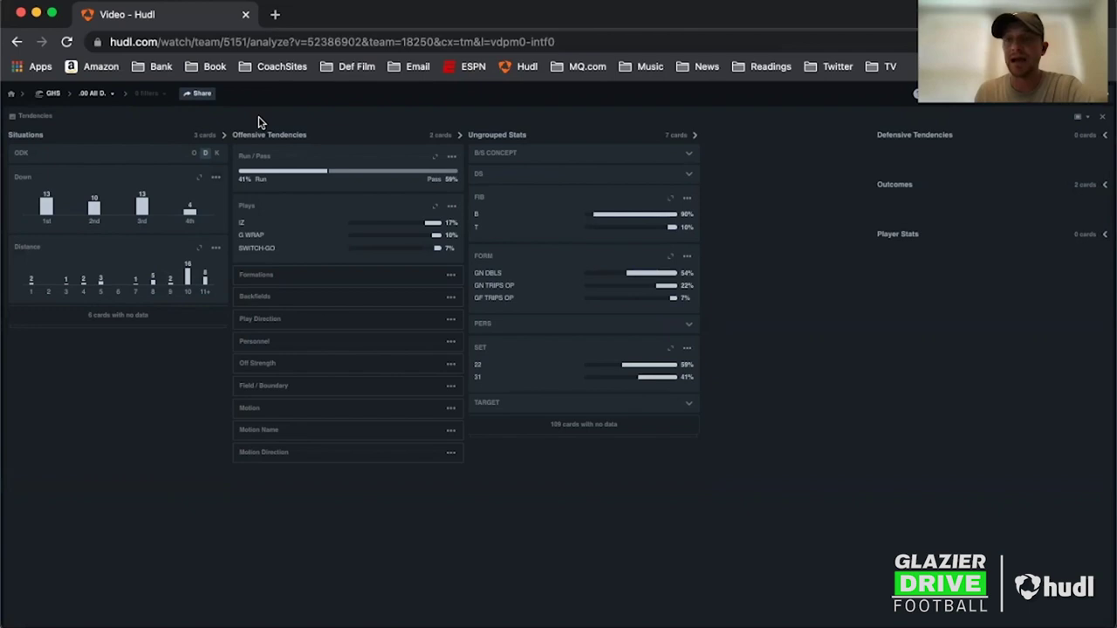
# Filter the tendencies to 4th down and examine distances 8, 3 and 1 in turn, clearing each distance filter.
pyautogui.click(189, 211)
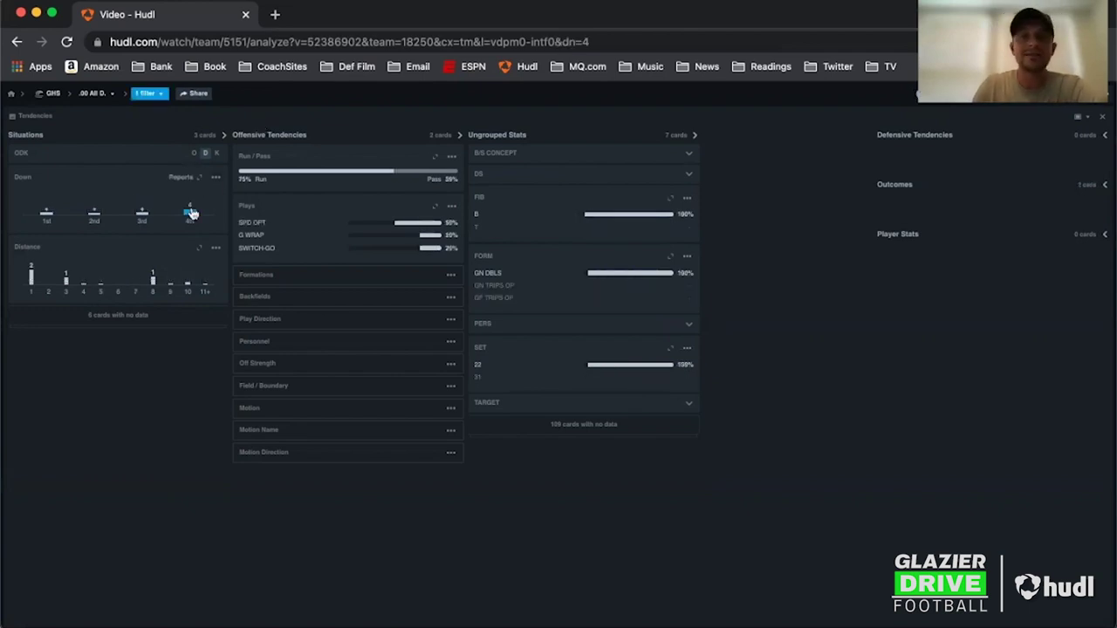
pyautogui.click(153, 279)
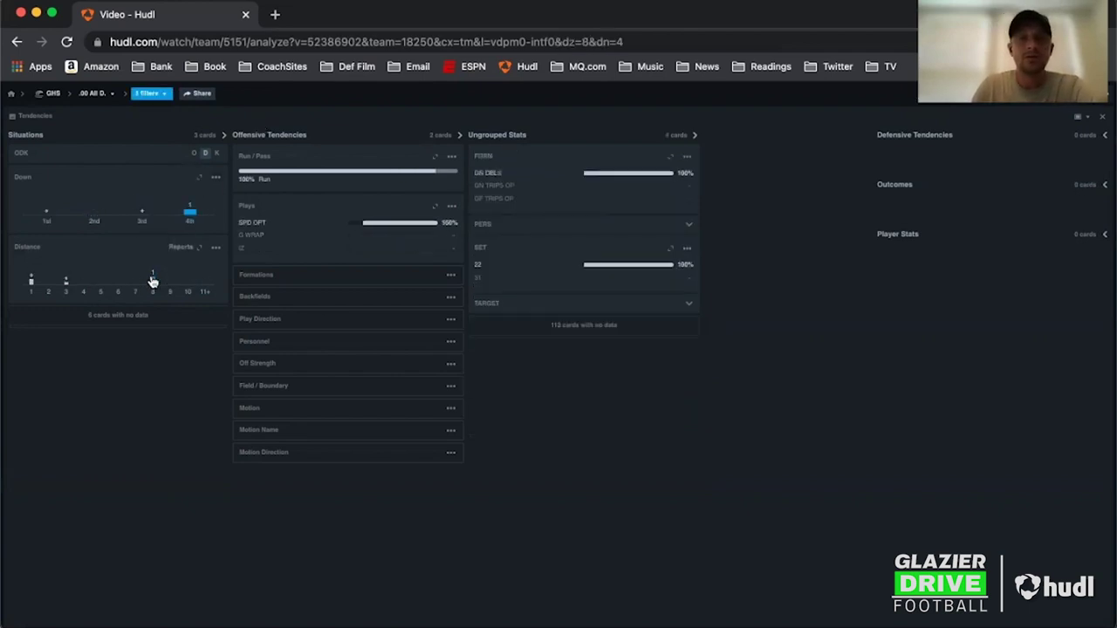
pyautogui.click(67, 281)
pyautogui.click(67, 280)
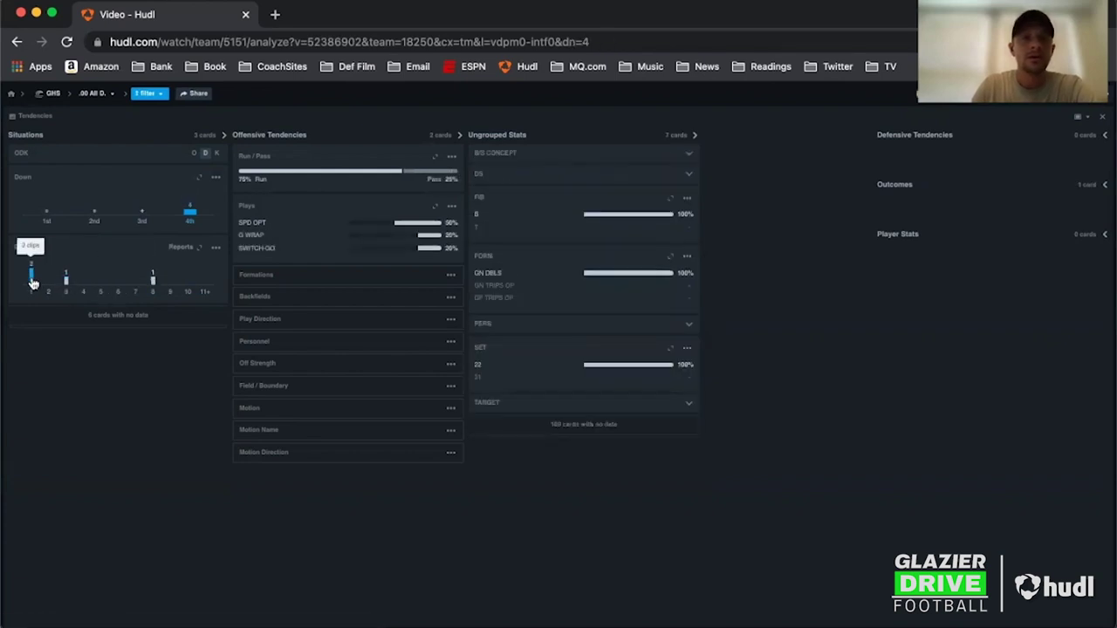
pyautogui.click(32, 274)
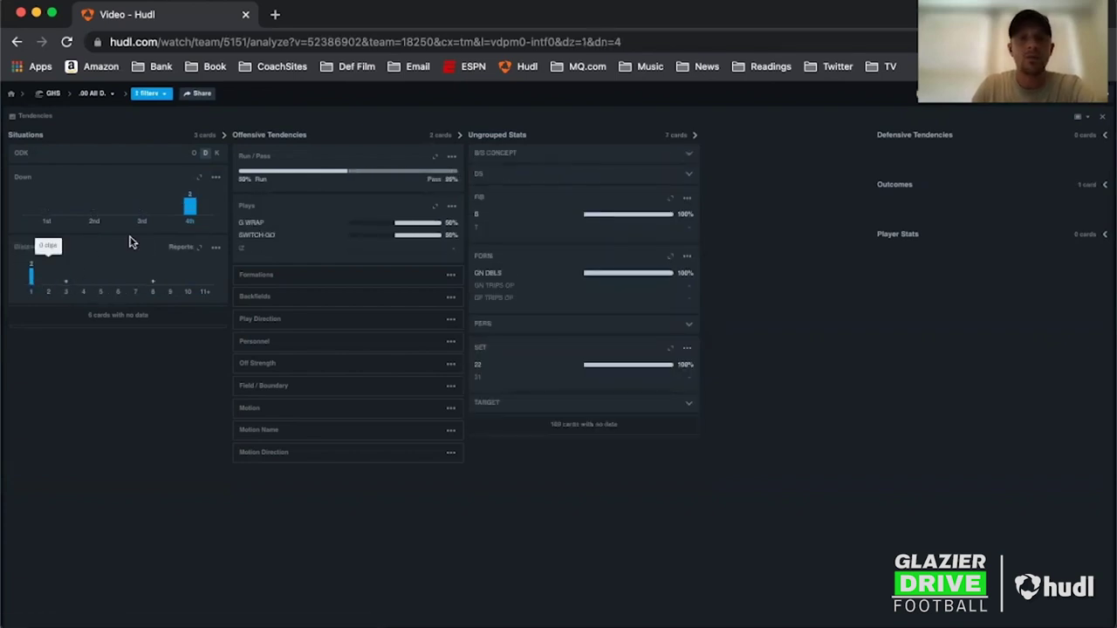
pyautogui.moveTo(32, 278)
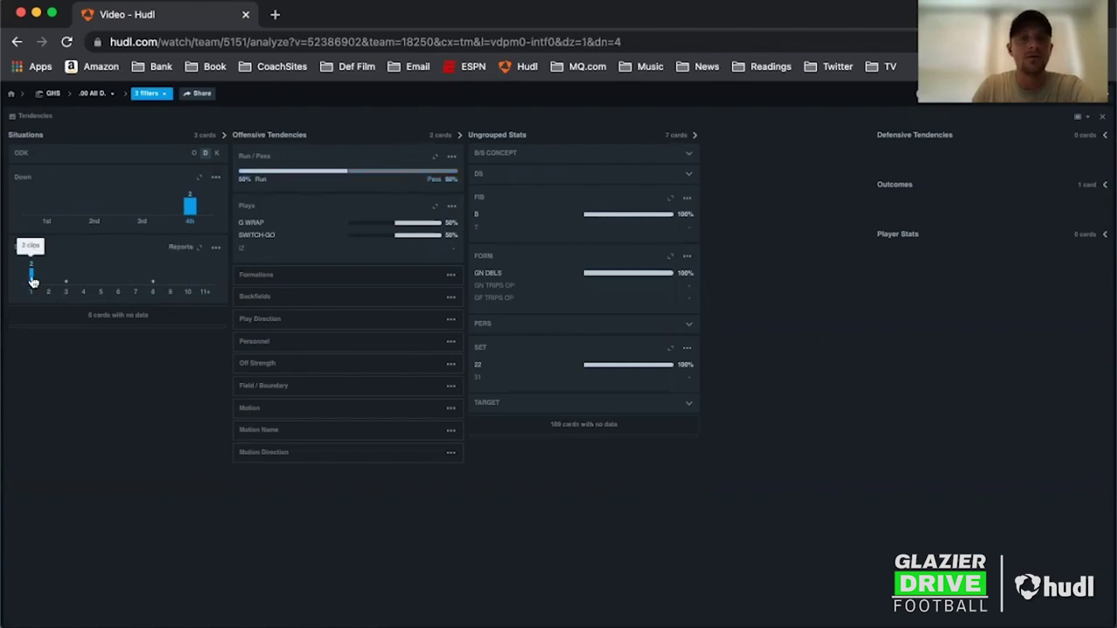
pyautogui.click(32, 278)
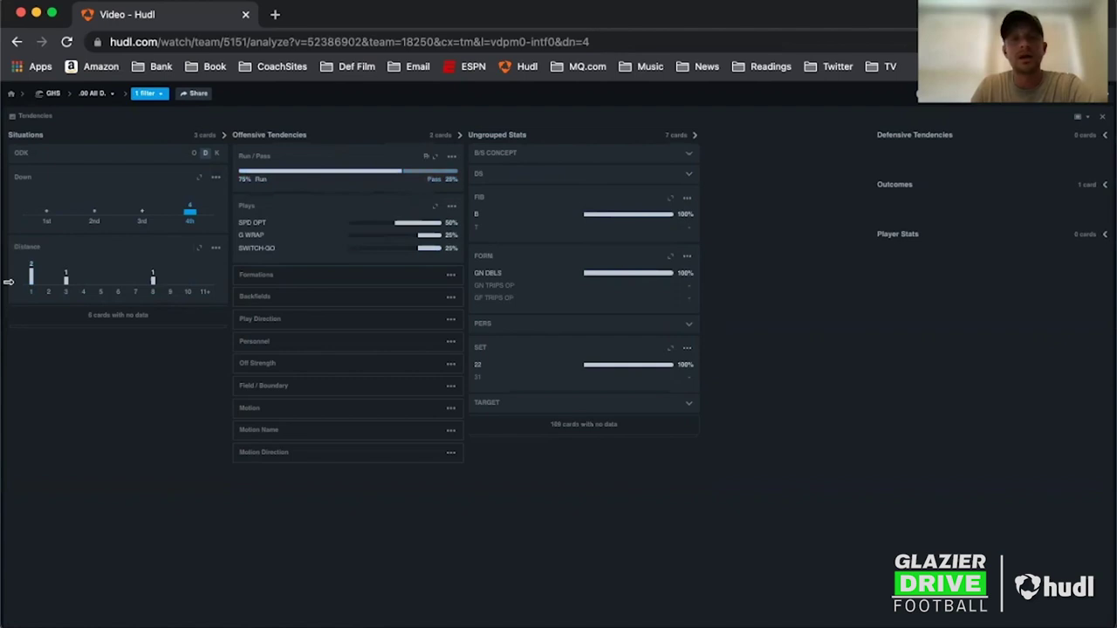
# Review the full Plays breakdown for 4th down, and clear the 4th down filter.
pyautogui.click(428, 210)
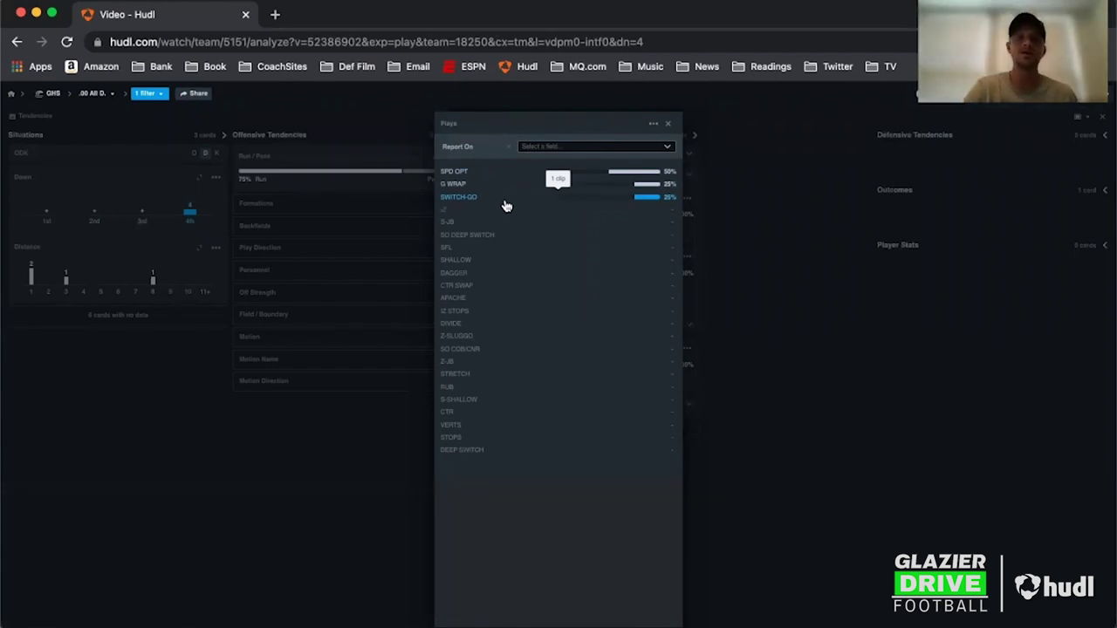
pyautogui.click(668, 123)
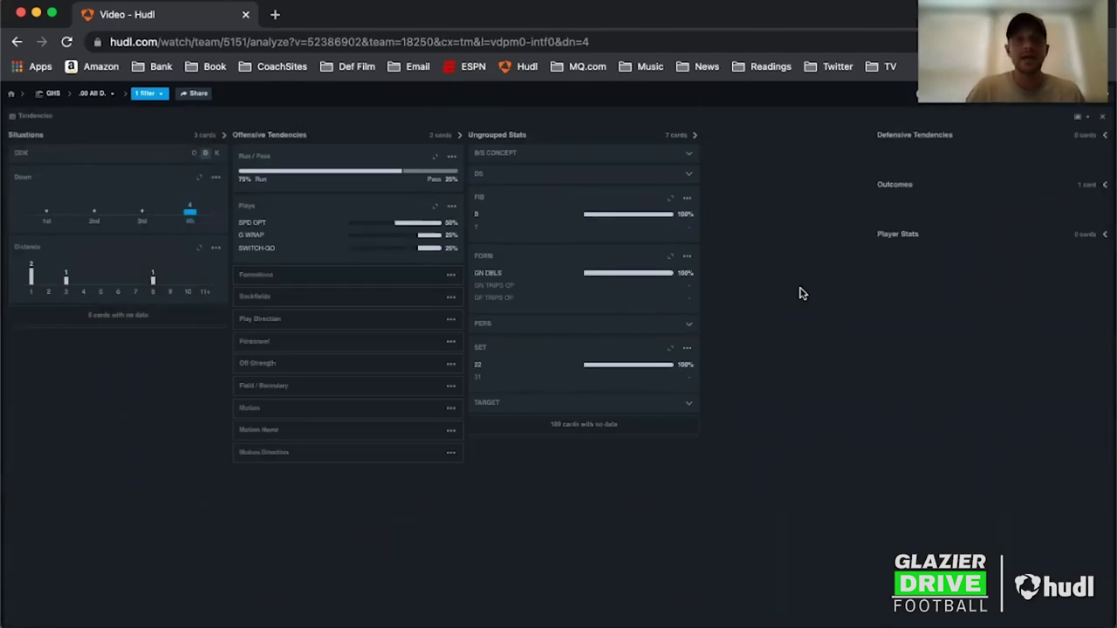
pyautogui.click(583, 354)
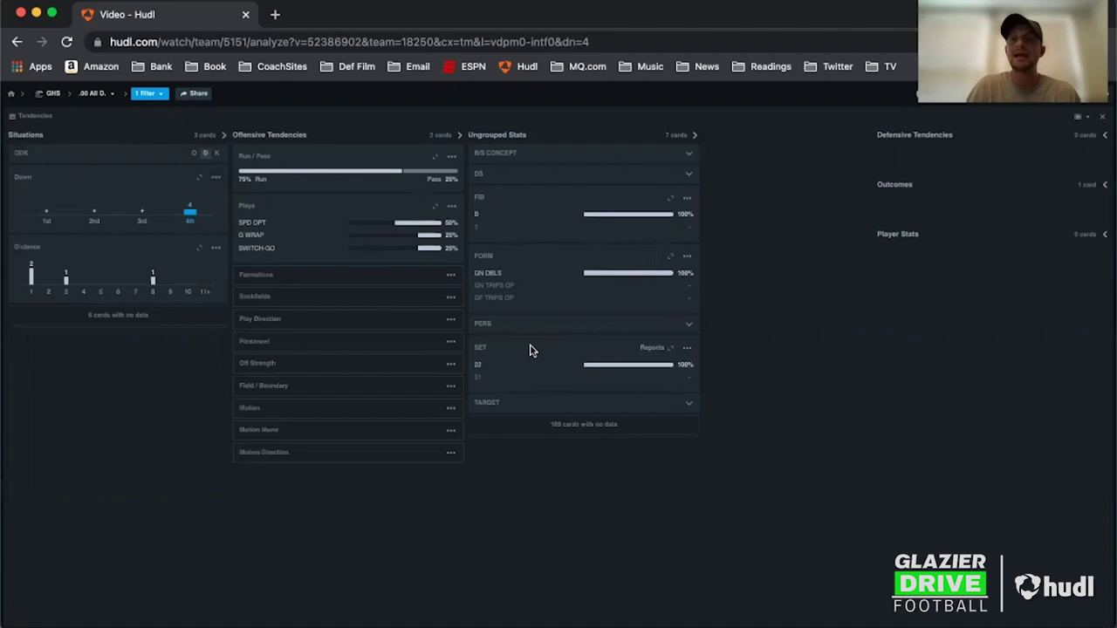
pyautogui.click(141, 96)
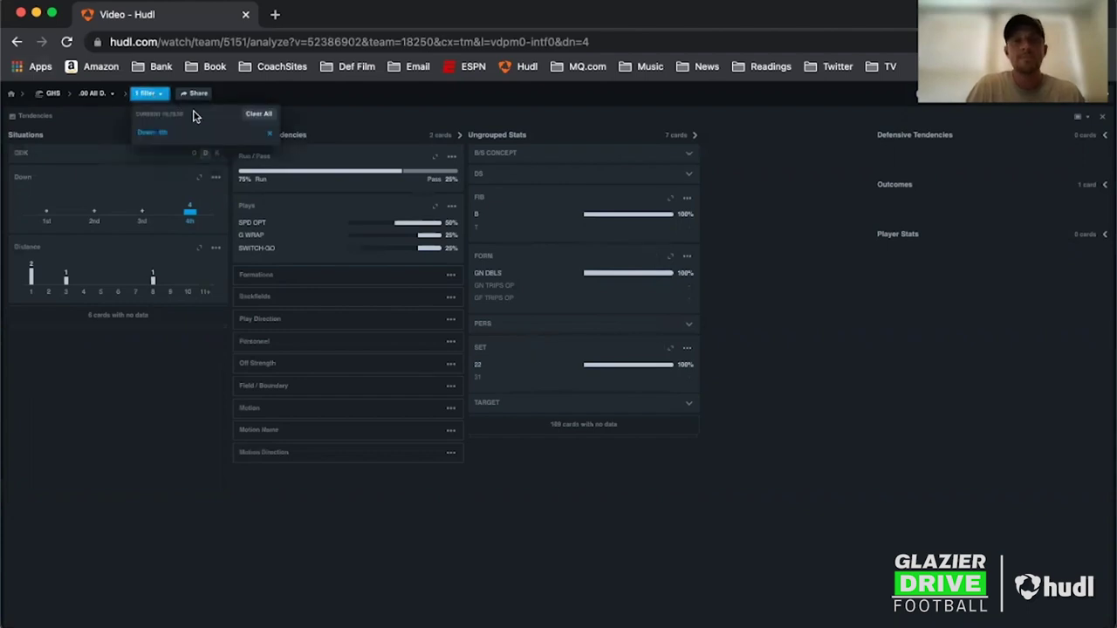
pyautogui.click(253, 114)
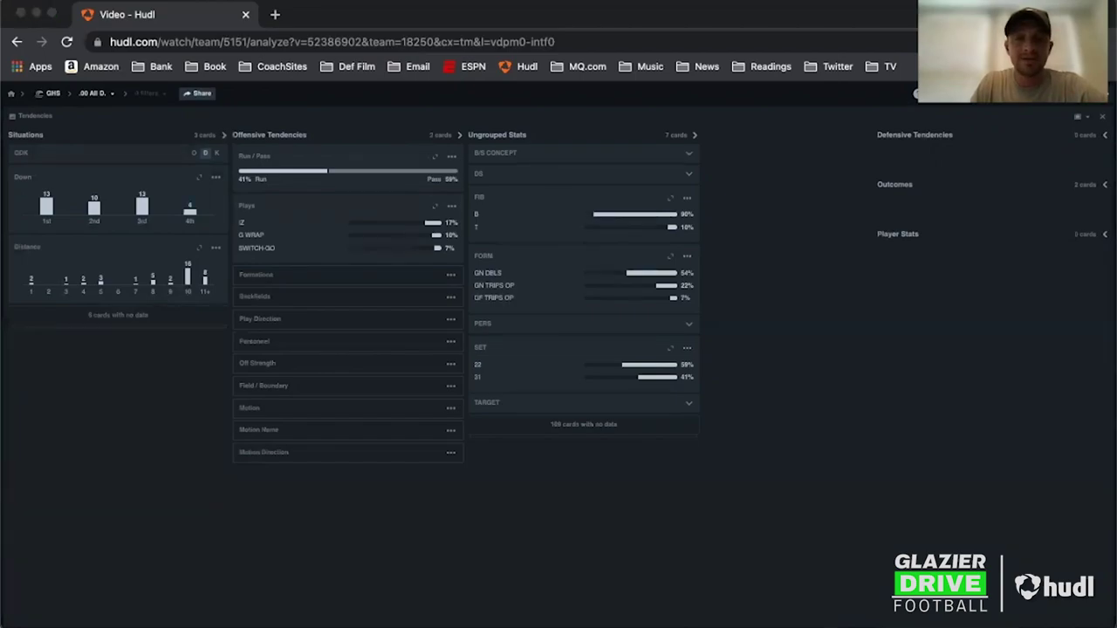
# Switch to the LW HC TEMPLATE presentation in PowerPoint and look over the formation slides, returning to the GN DBLS slide.
pyautogui.click(36, 13)
pyautogui.click(44, 128)
pyautogui.press('Down')
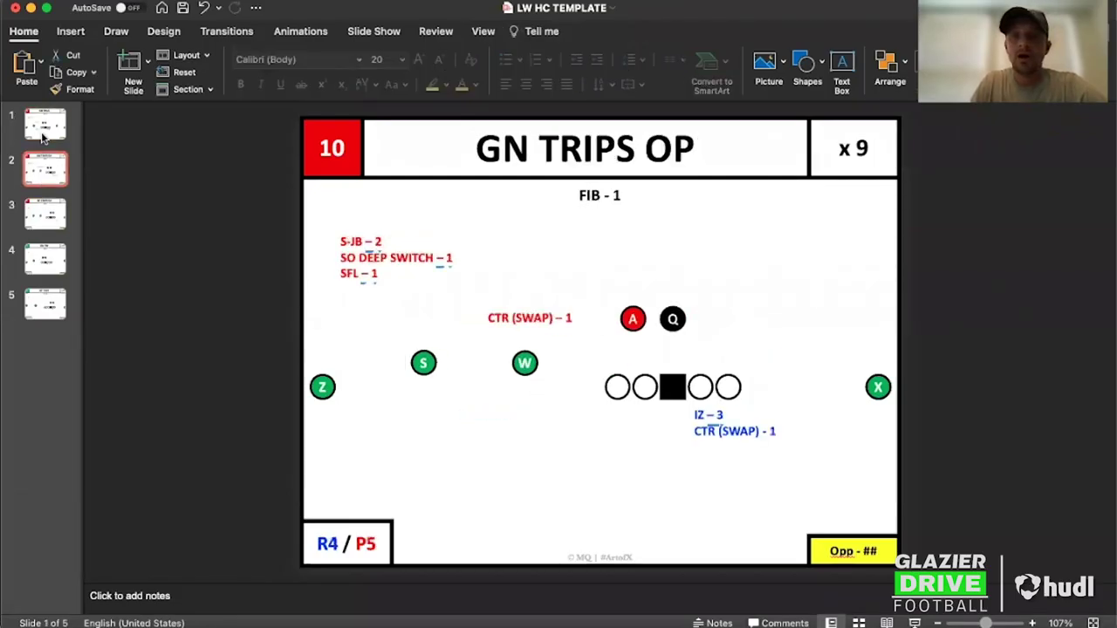
pyautogui.press('Down')
pyautogui.click(44, 127)
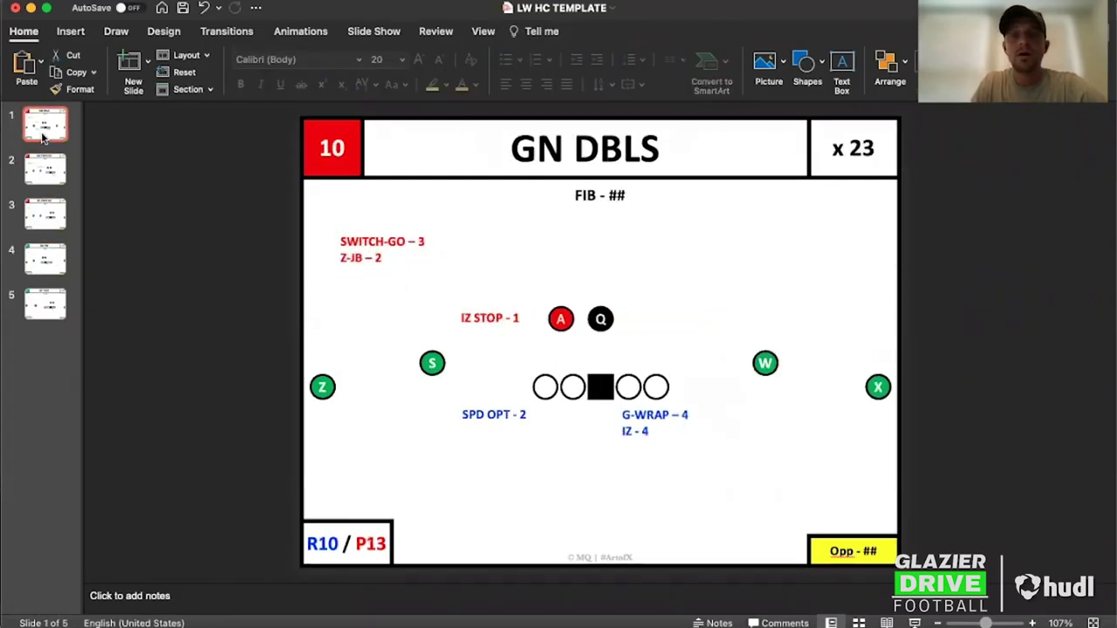